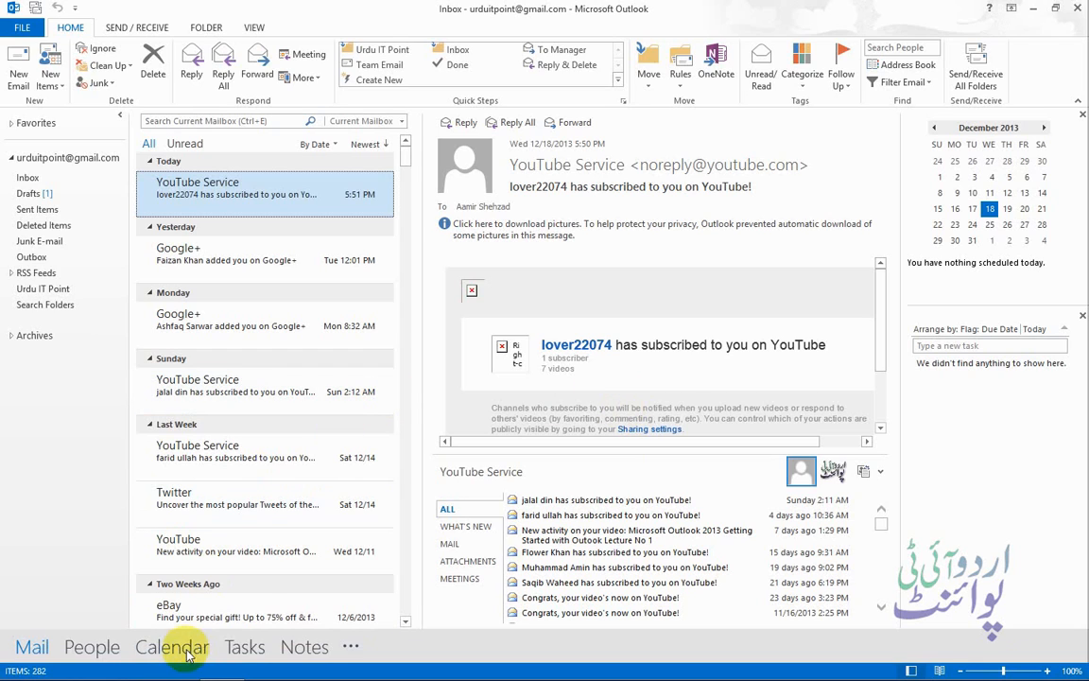
# - Open the calendar from the mailbox
pyautogui.moveTo(157, 635)
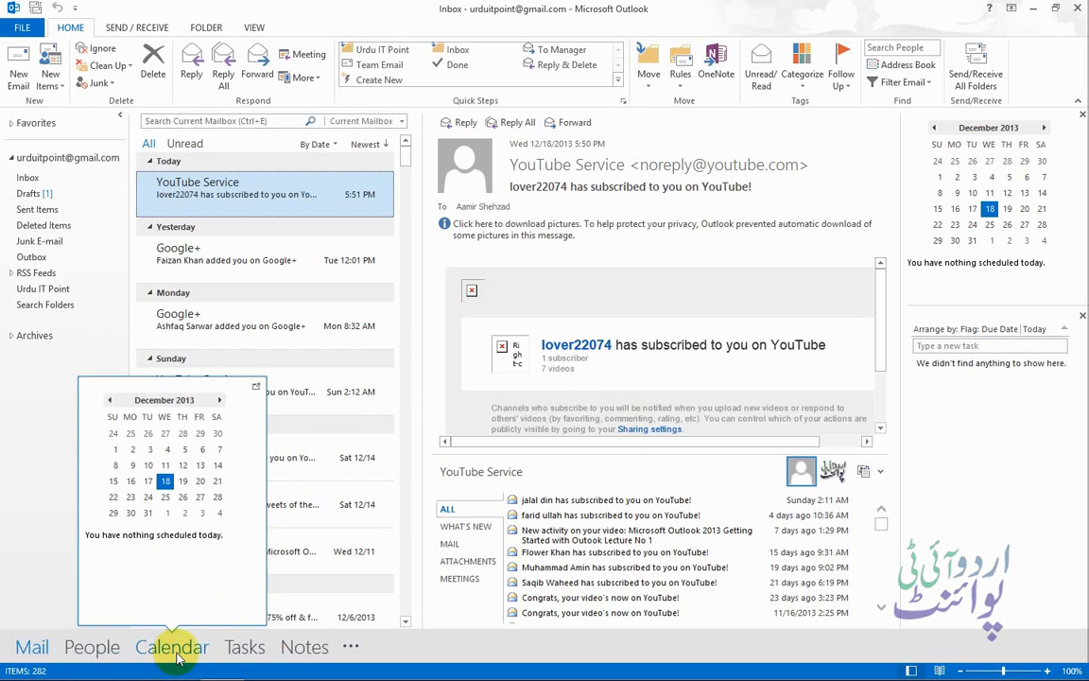
pyautogui.click(177, 655)
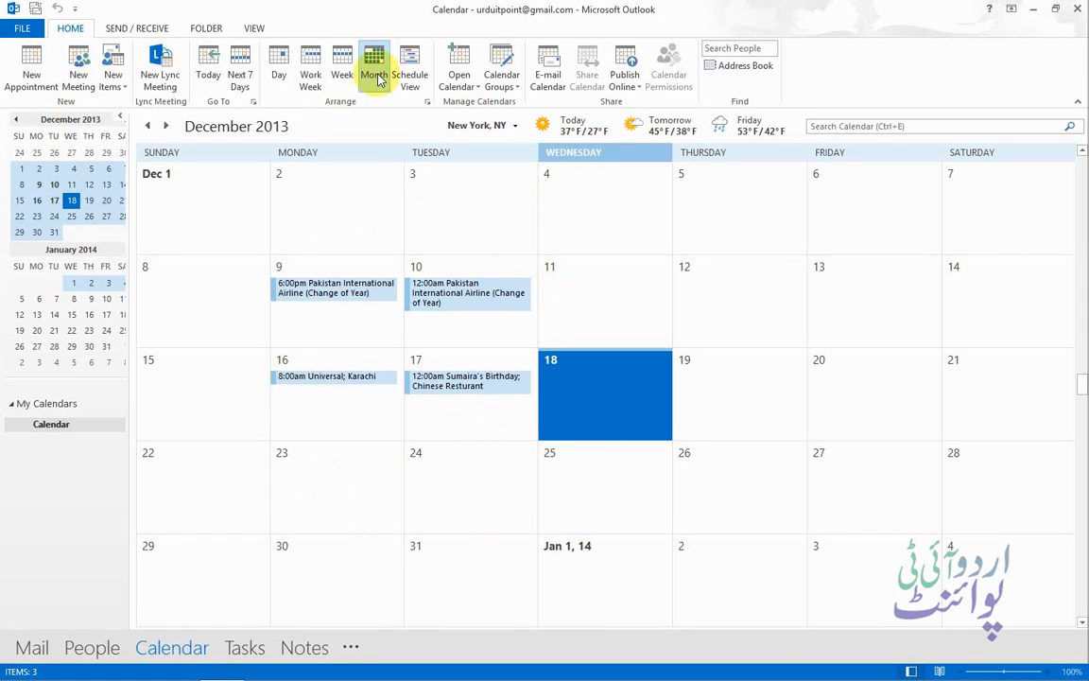
# - View the calendar in the Week, Work Week and Day arrangements, ending in the Month arrangement
pyautogui.click(342, 75)
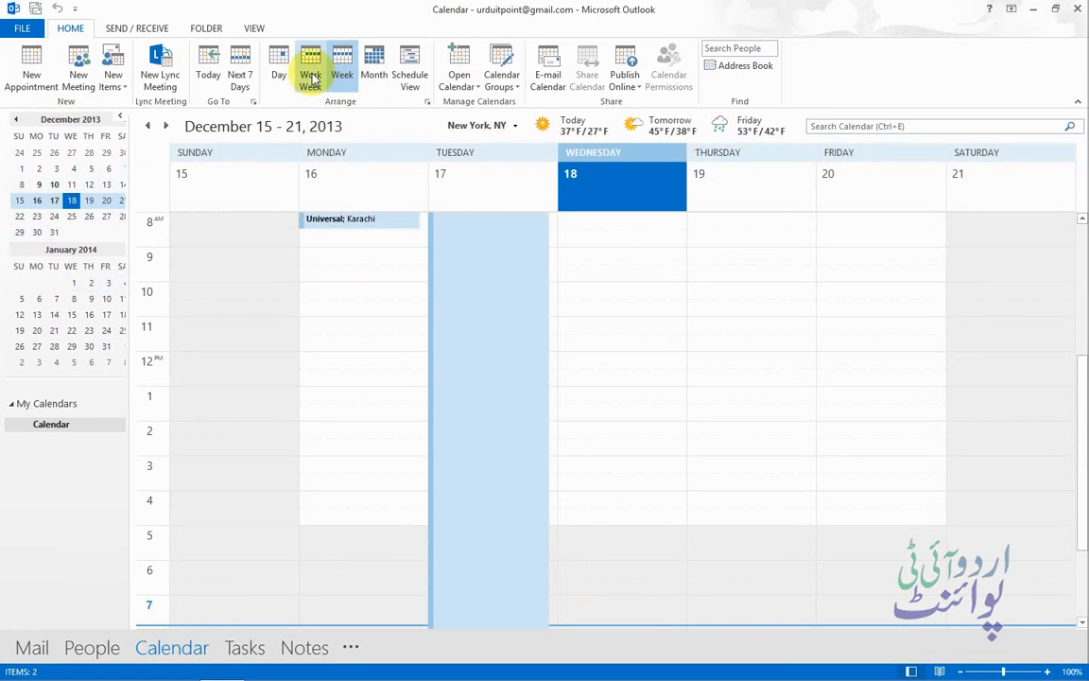
pyautogui.click(314, 81)
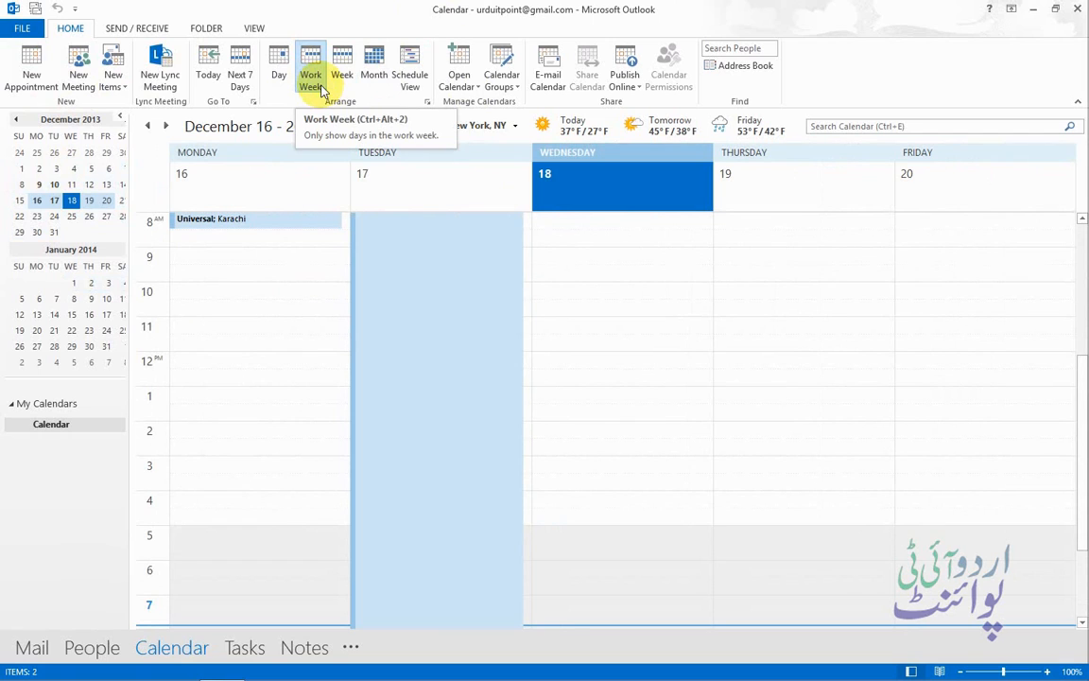
pyautogui.click(284, 76)
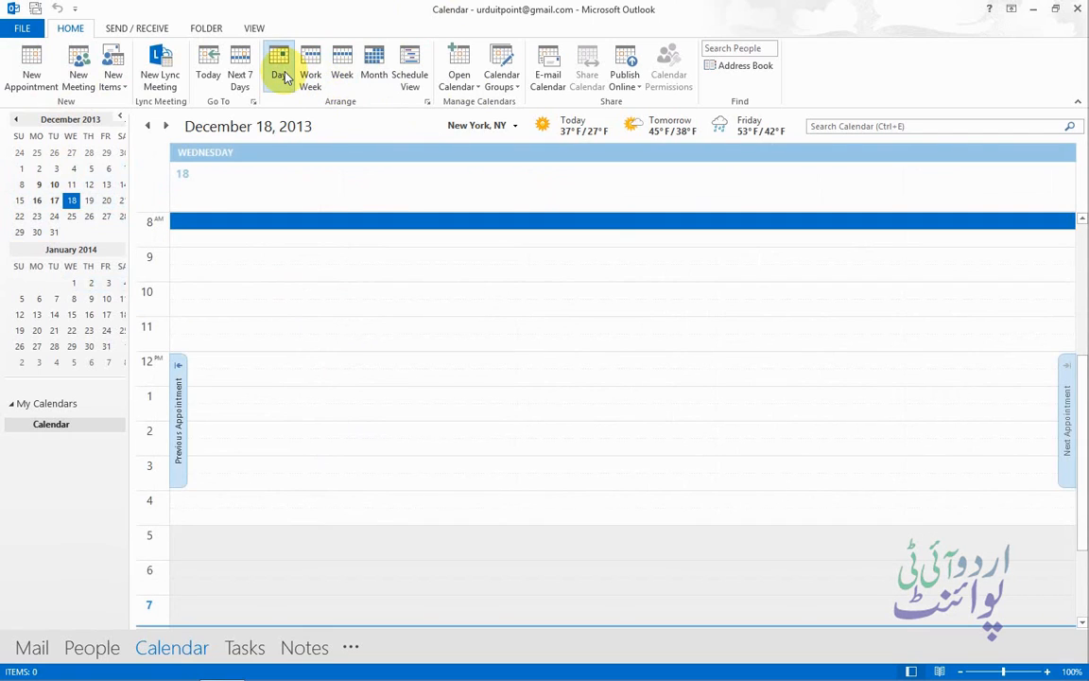
pyautogui.click(374, 76)
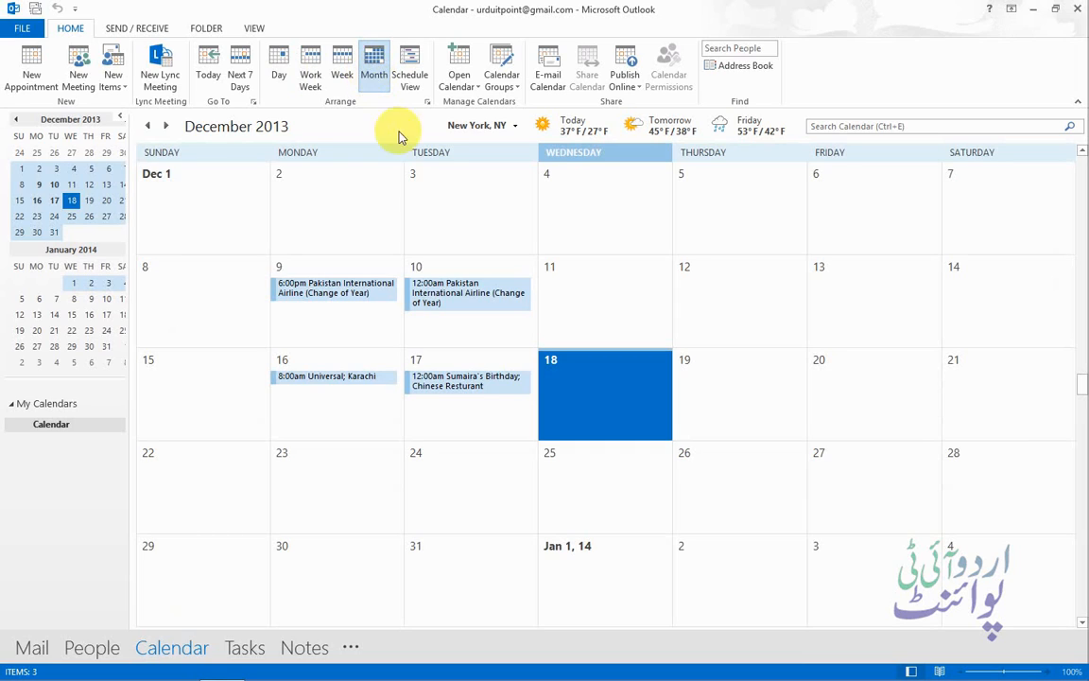
# - Add an entry titled "Meeting With PIA" directly on Thursday, December 19 in the month grid
pyautogui.click(701, 392)
pyautogui.click(703, 391)
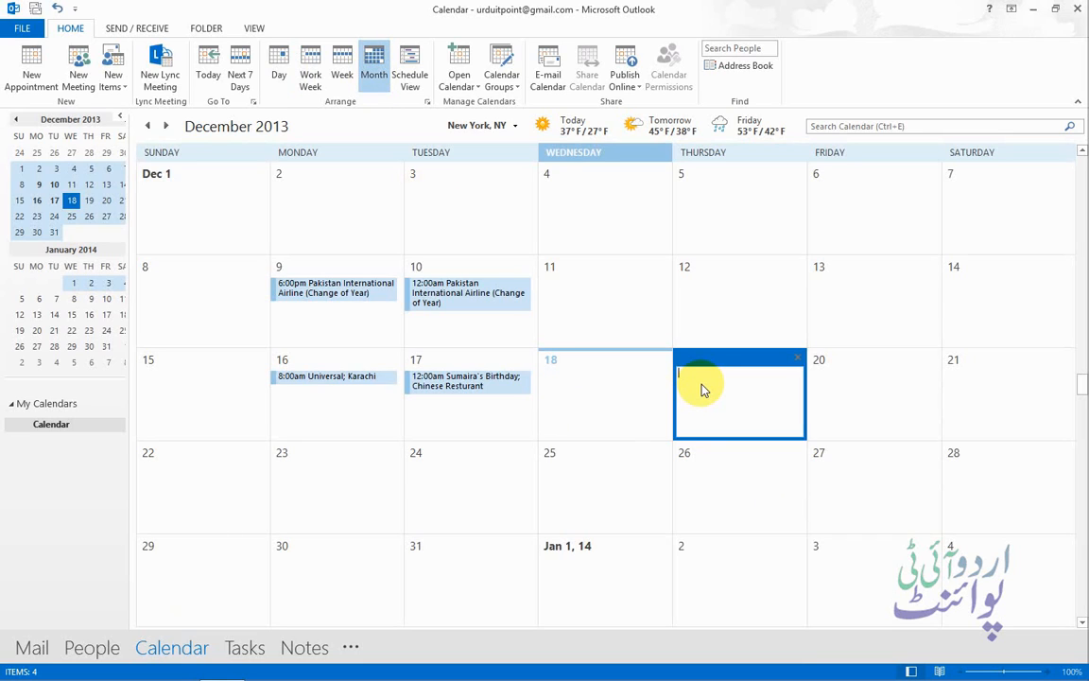
pyautogui.write('Meeting With PIA')
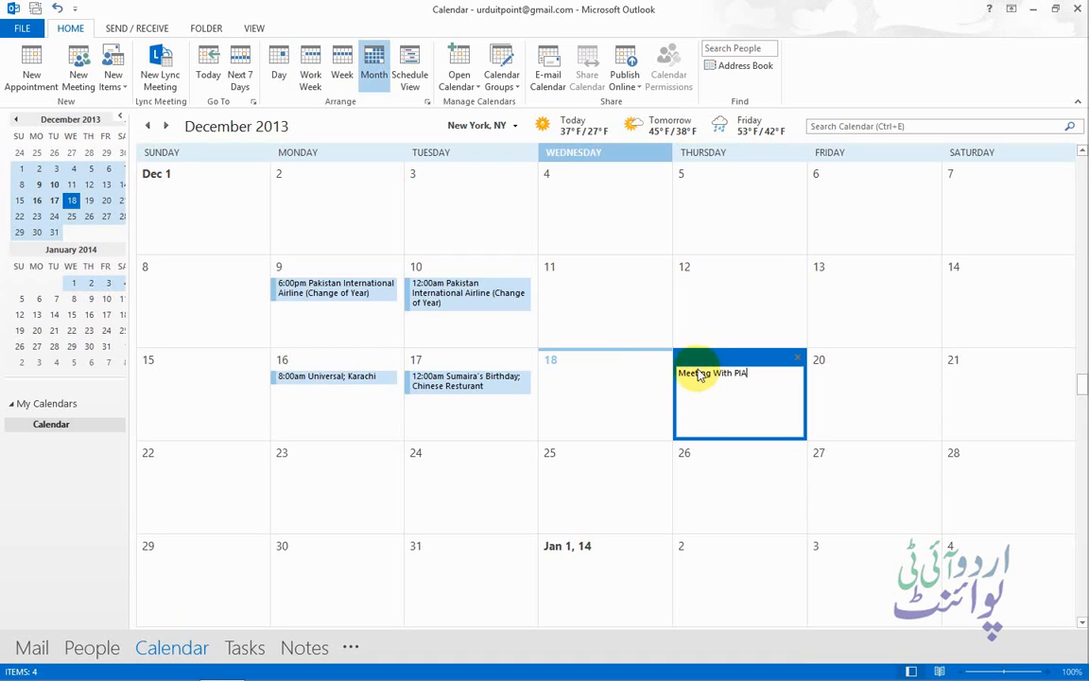
pyautogui.click(647, 386)
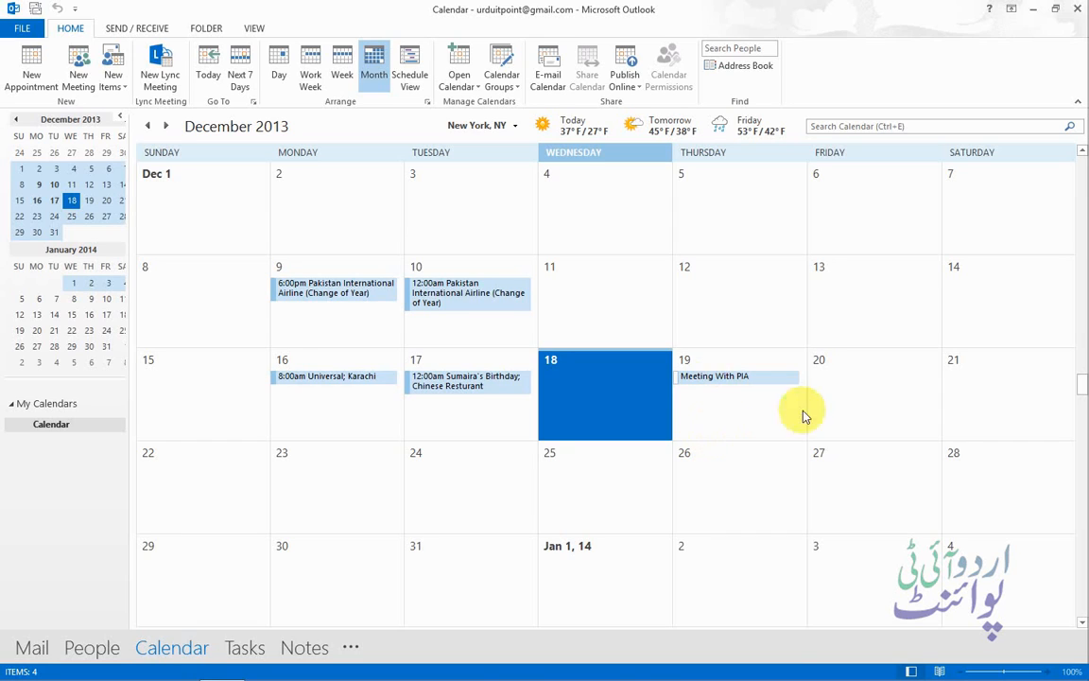
# - Create a new appointment for Friday, December 20 with the subject "Meet With Director General PIA" and the location "Karachi Airport"
pyautogui.click(870, 399)
pyautogui.click(848, 397)
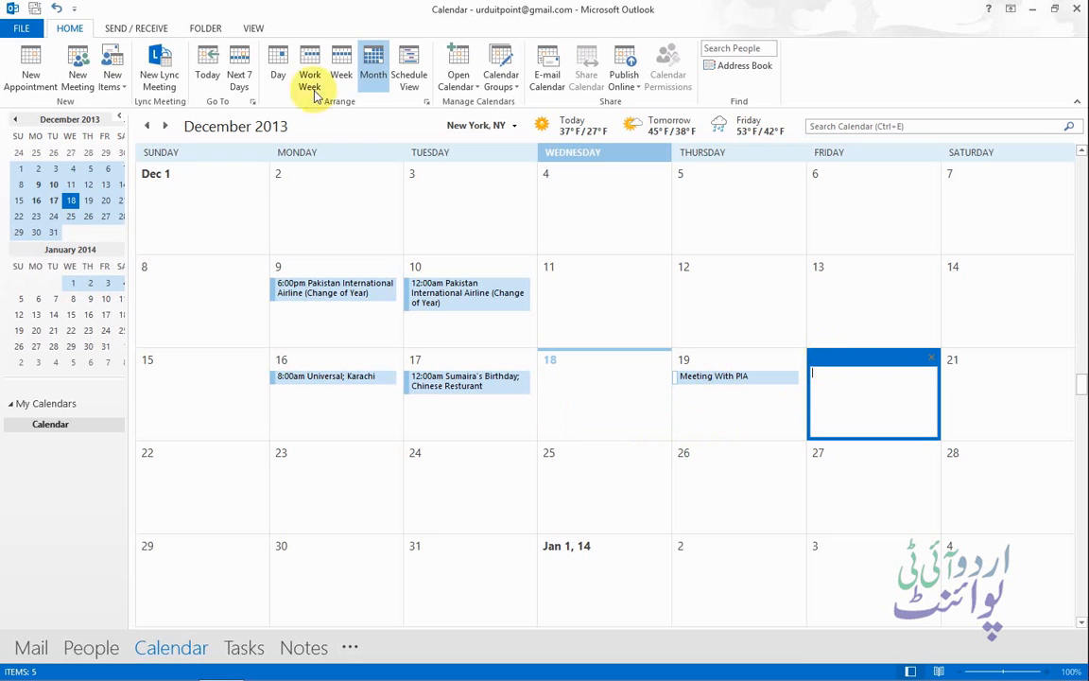
pyautogui.click(31, 67)
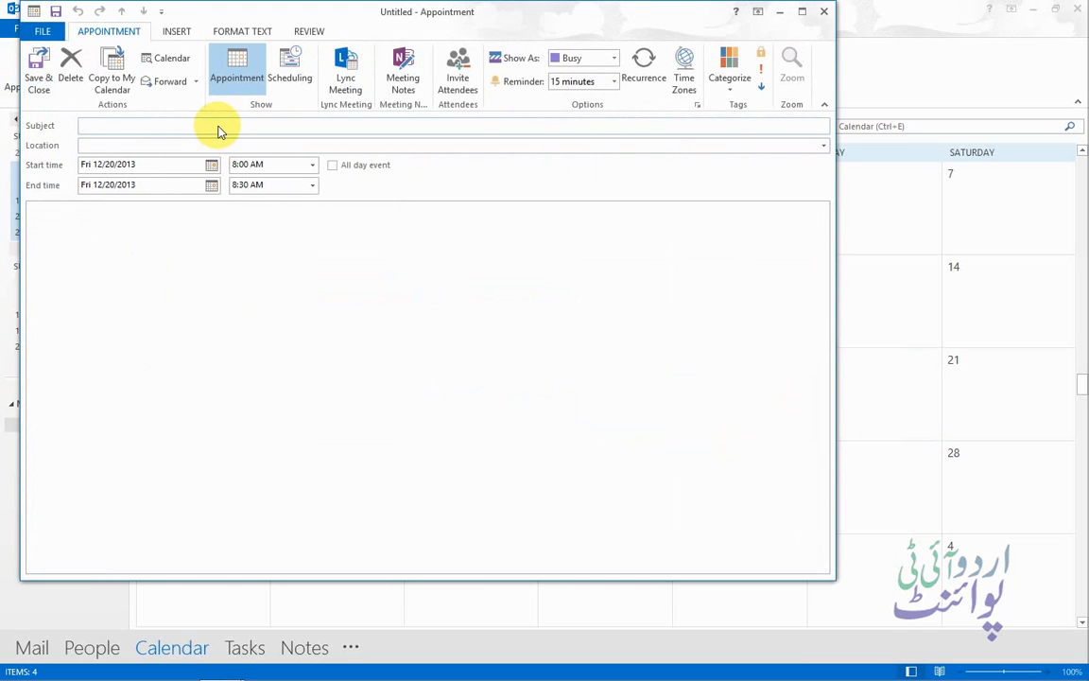
pyautogui.write('mee')
pyautogui.press('BackSpace')
pyautogui.press('BackSpace')
pyautogui.press('BackSpace')
pyautogui.write('M')
pyautogui.press('BackSpace')
pyautogui.write('Meet With Directore')
pyautogui.press('BackSpace')
pyautogui.write('General')
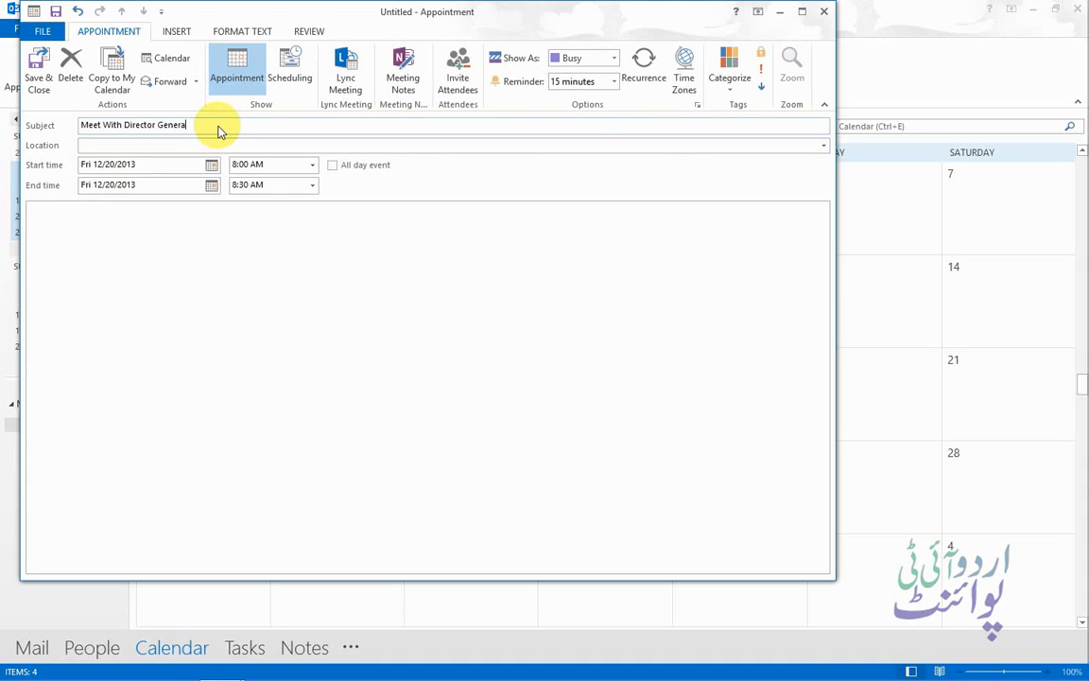
pyautogui.write(' PlA')
pyautogui.click(216, 148)
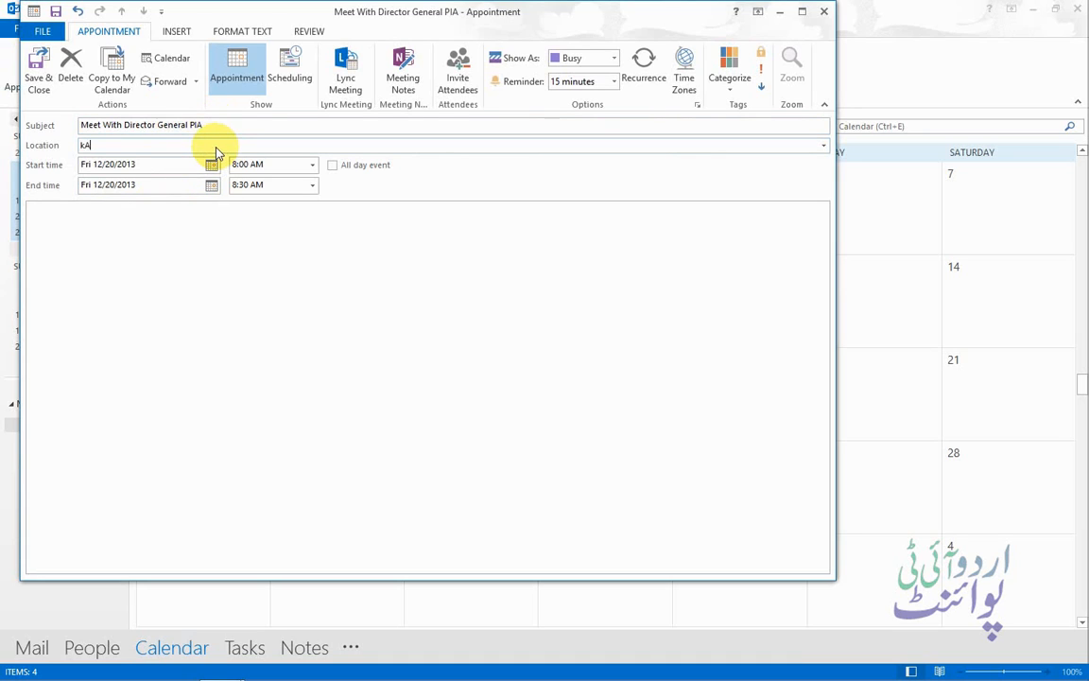
pyautogui.write('Karachi Airport')
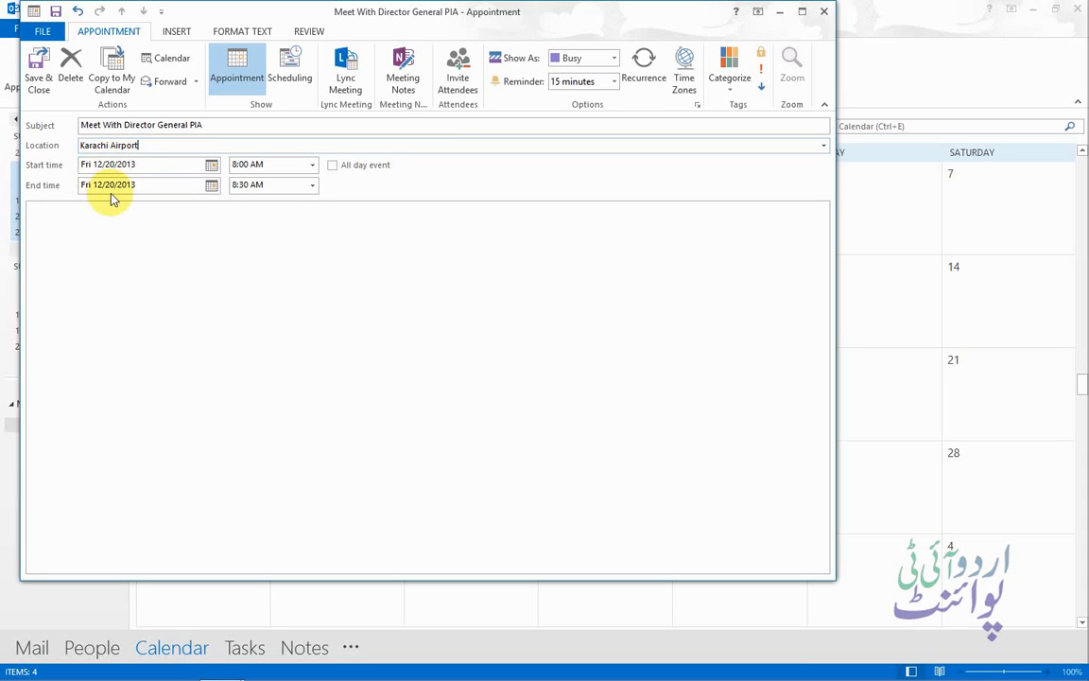
# - Set the appointment's start time to 11:00 AM and its end time to 1:00 PM
pyautogui.click(312, 165)
pyautogui.moveTo(311, 216); pyautogui.dragTo(311, 218)
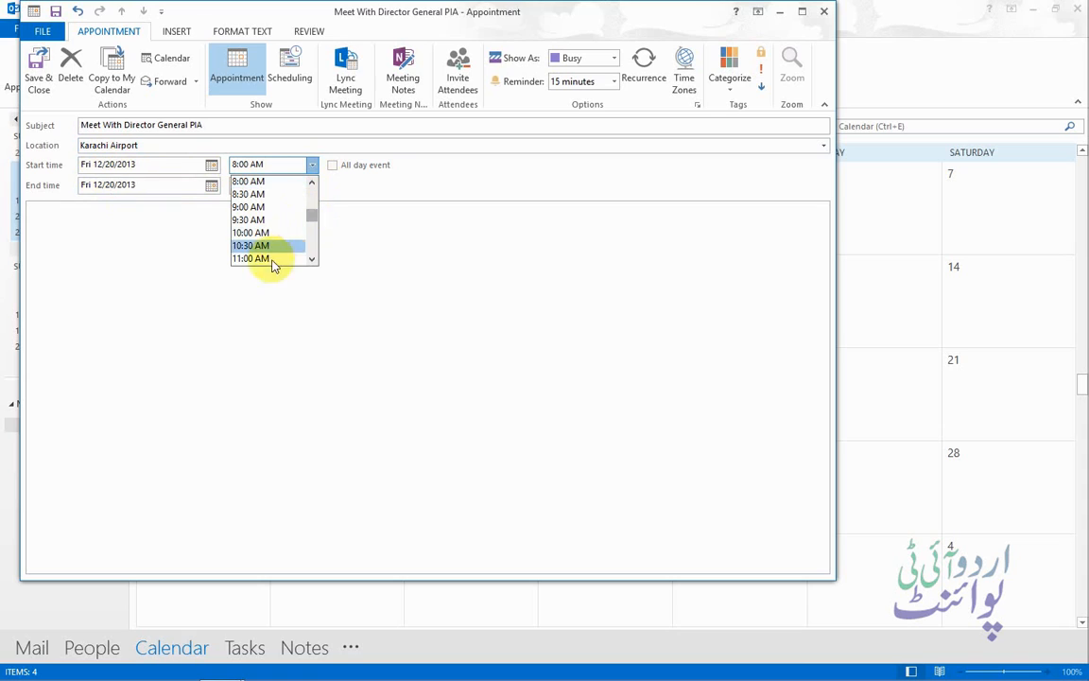
pyautogui.scroll(-3, 310, 261)
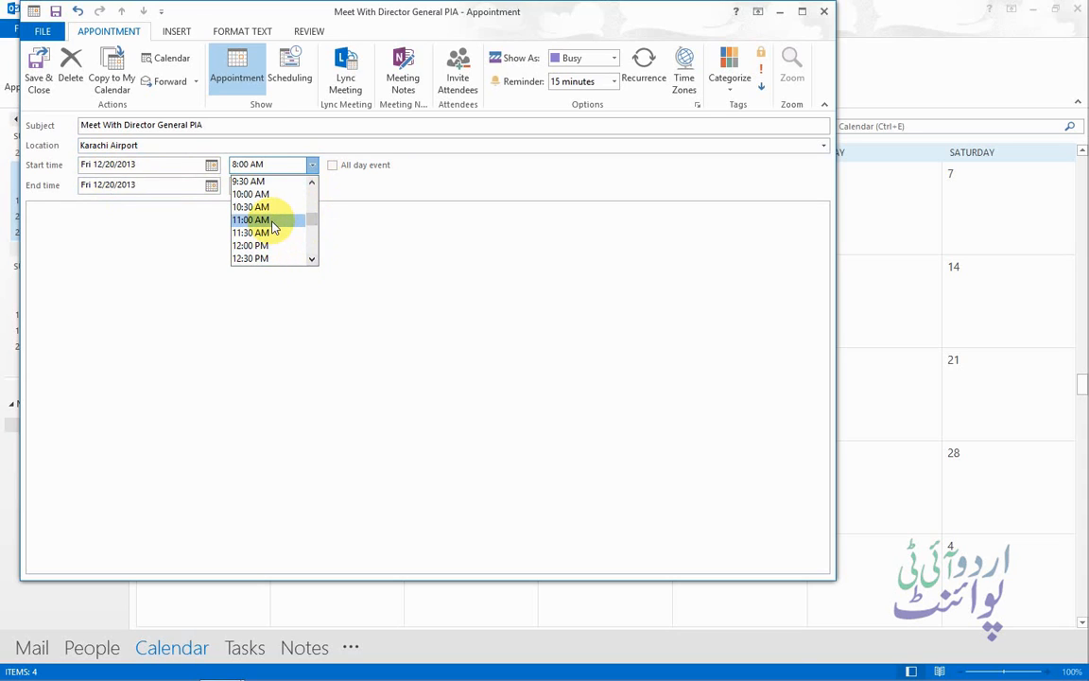
pyautogui.click(274, 222)
pyautogui.click(312, 186)
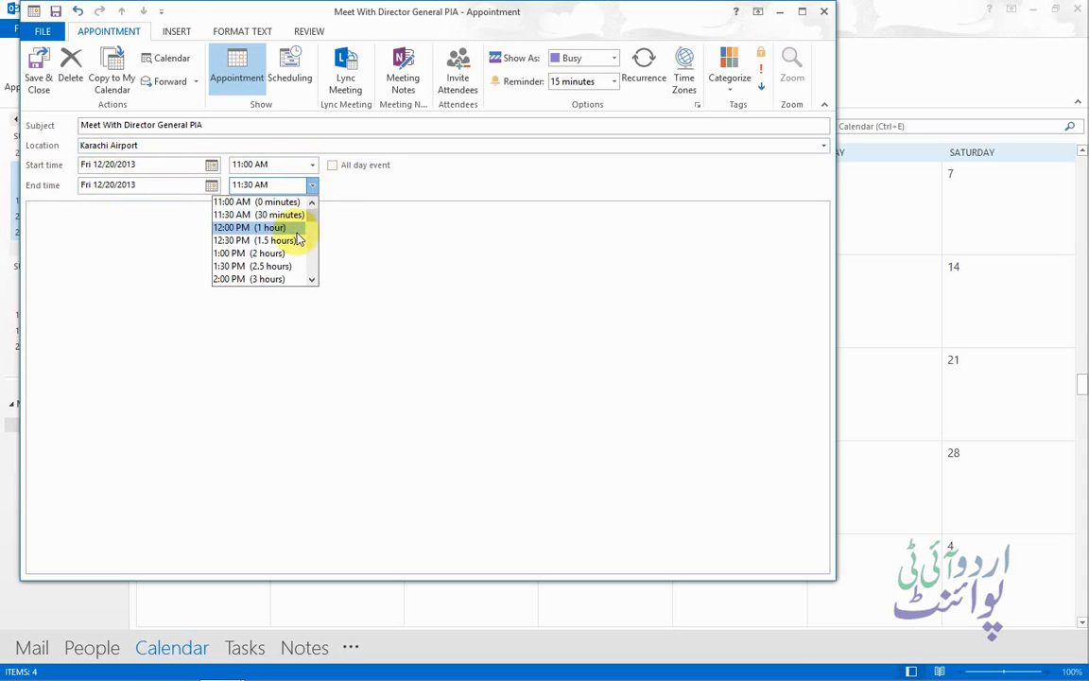
pyautogui.click(279, 254)
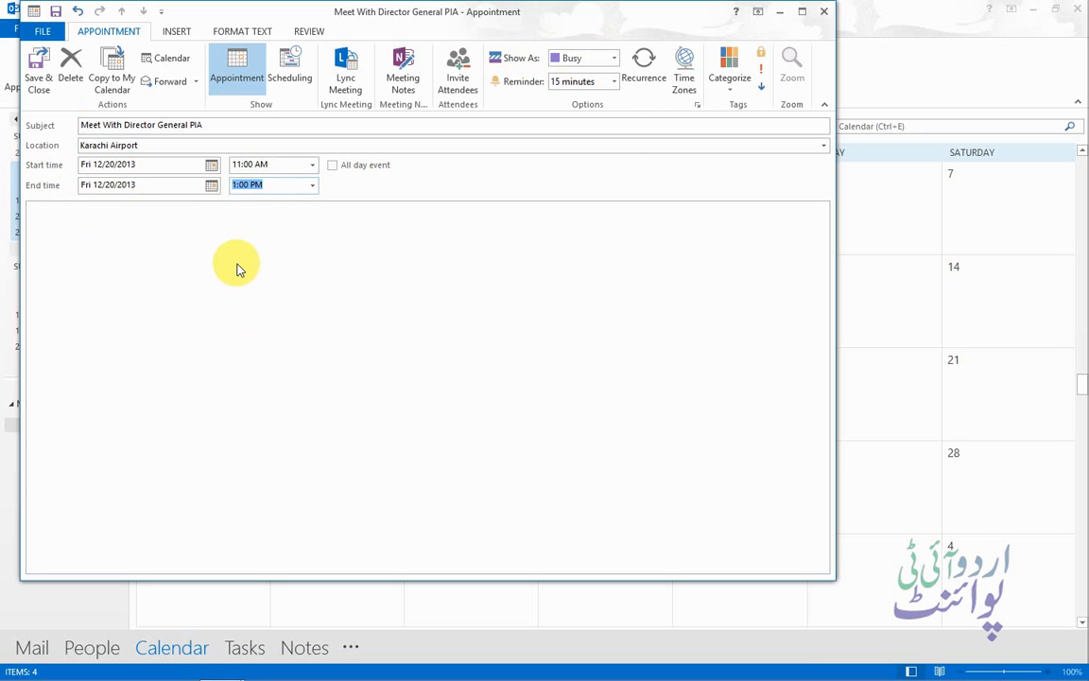
pyautogui.click(194, 272)
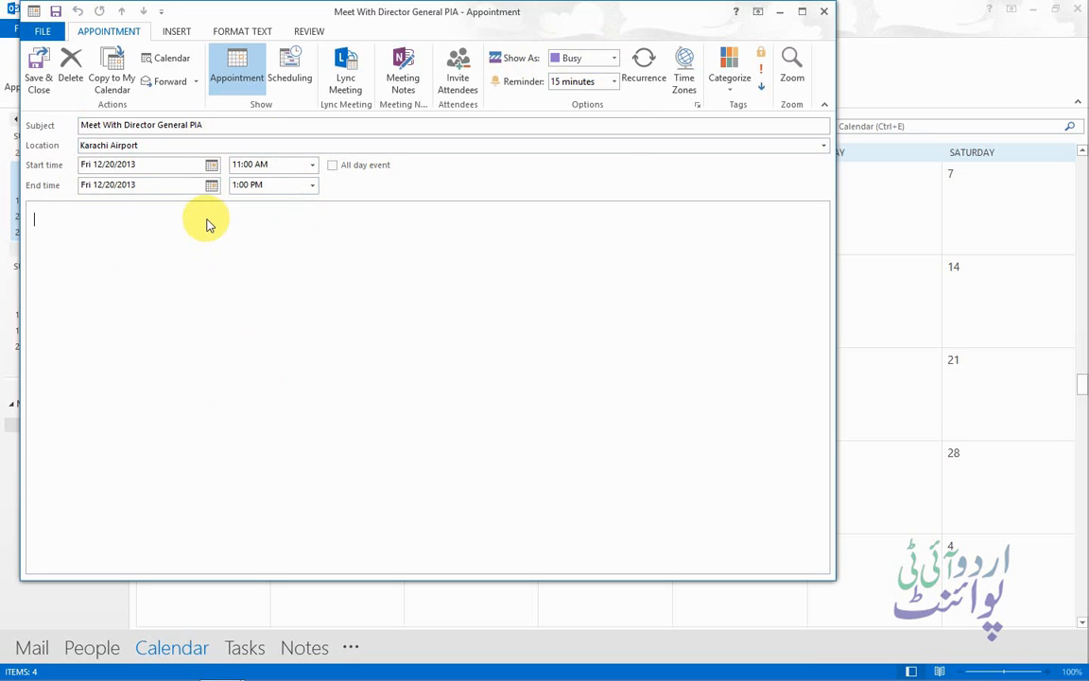
pyautogui.click(762, 60)
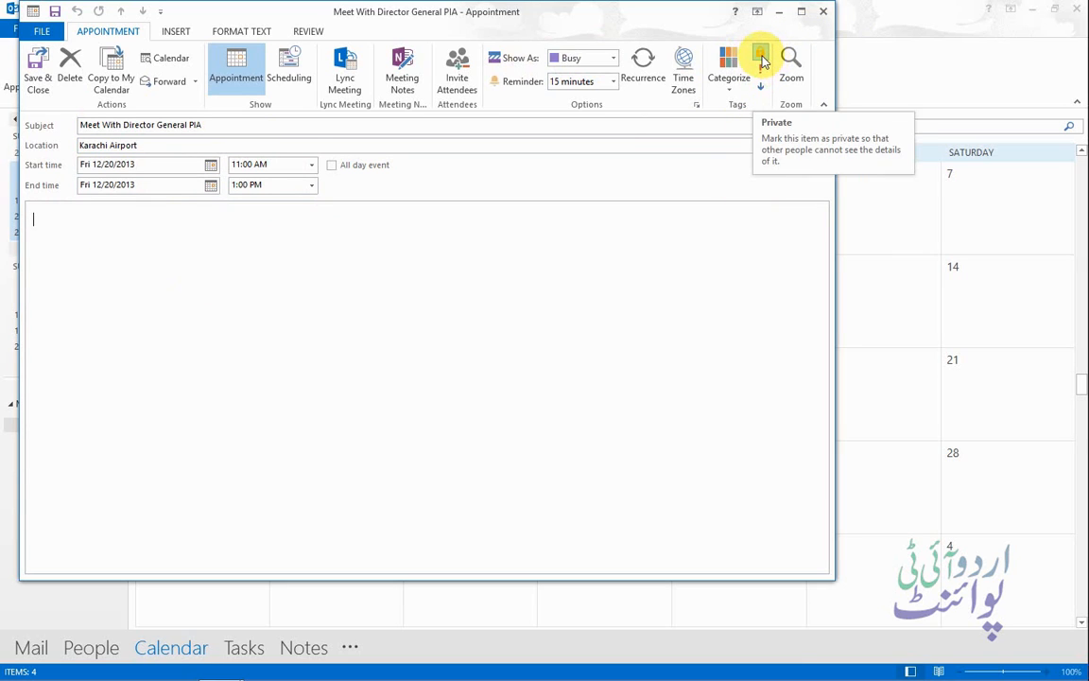
pyautogui.click(762, 59)
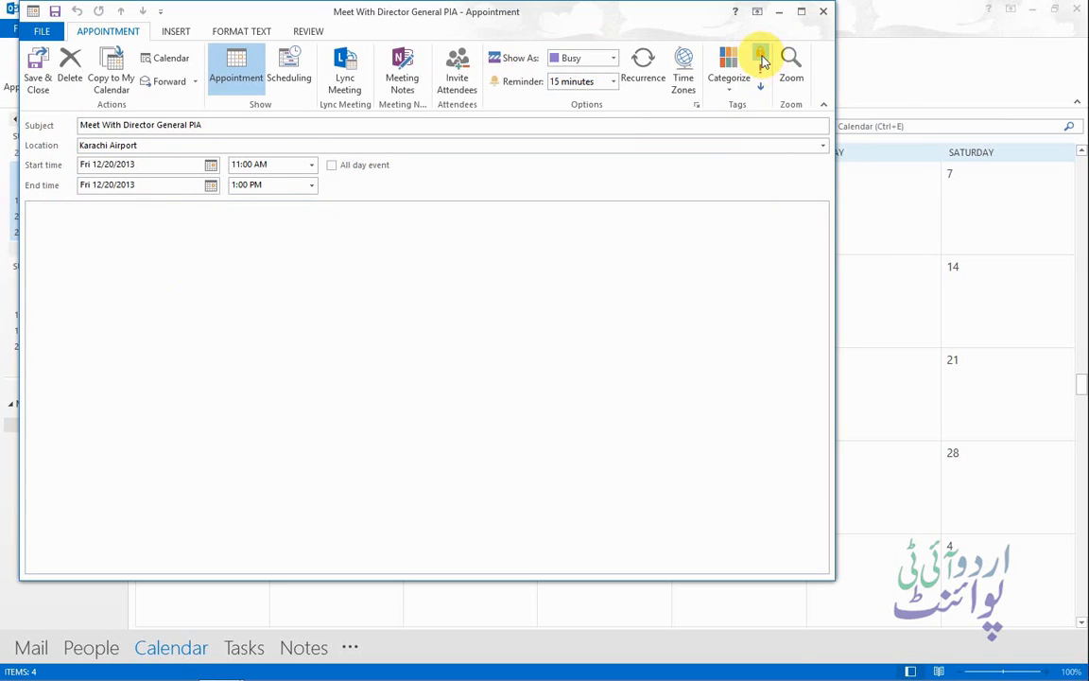
pyautogui.click(720, 248)
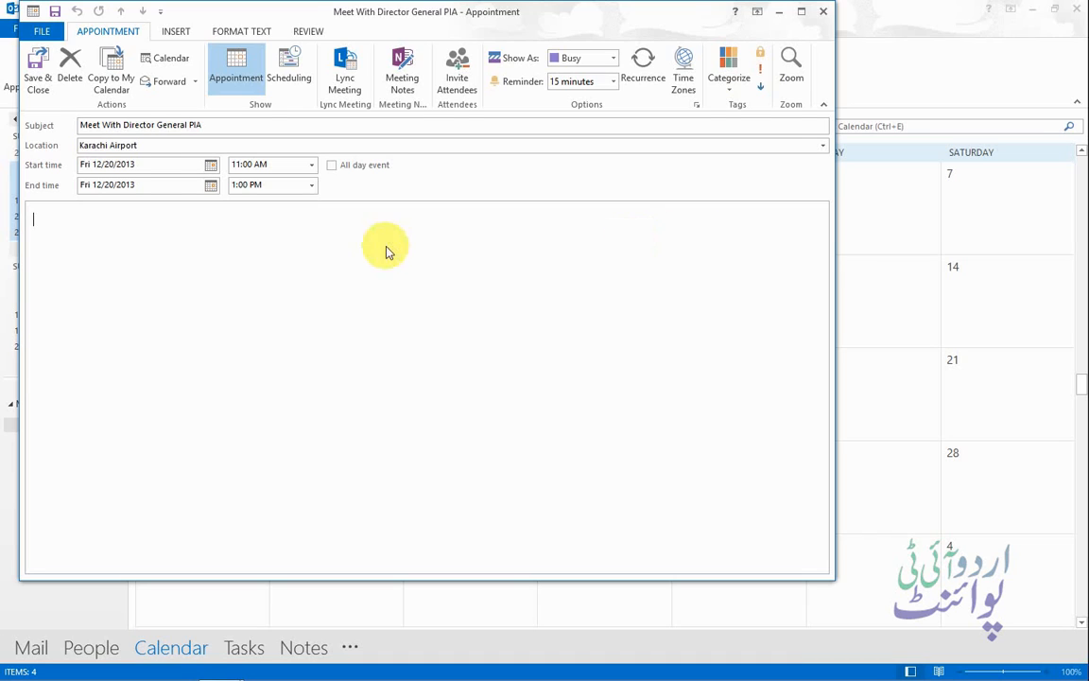
pyautogui.click(189, 257)
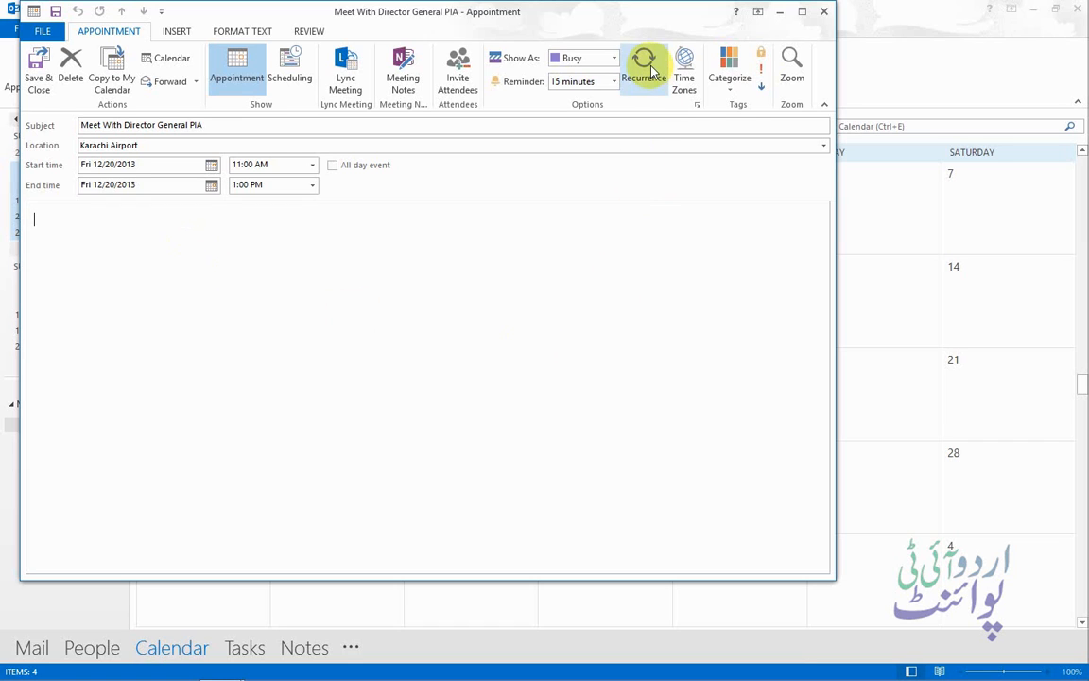
# - Make the appointment recur weekly on Friday, ending after 5 occurrences
pyautogui.click(643, 93)
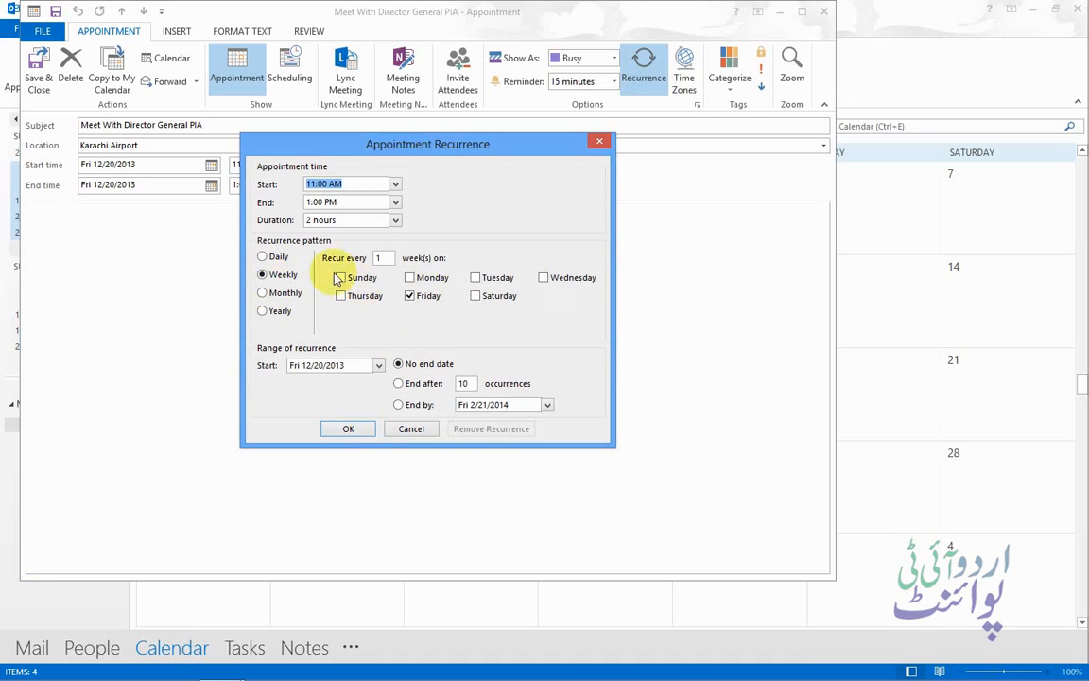
pyautogui.click(263, 257)
pyautogui.click(264, 294)
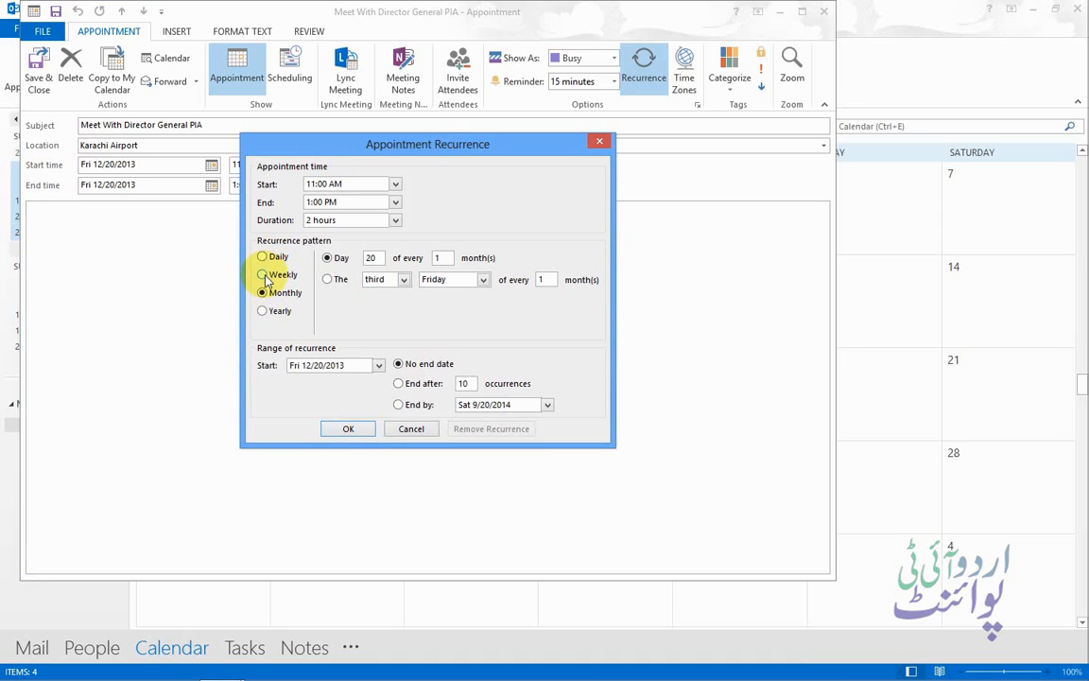
pyautogui.click(264, 275)
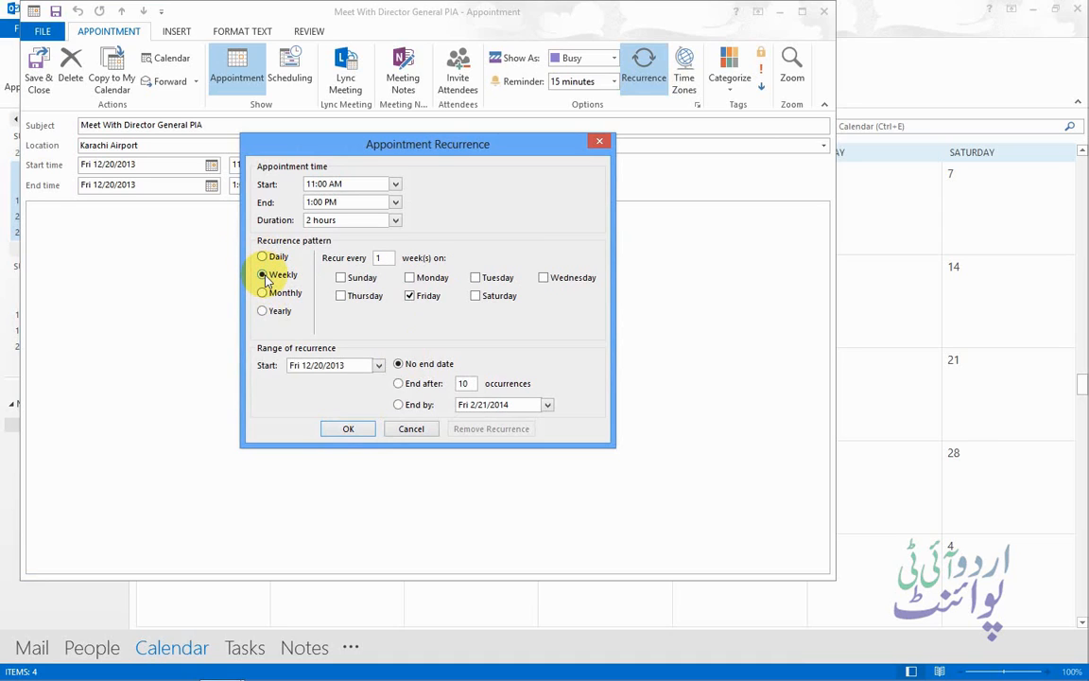
pyautogui.click(399, 385)
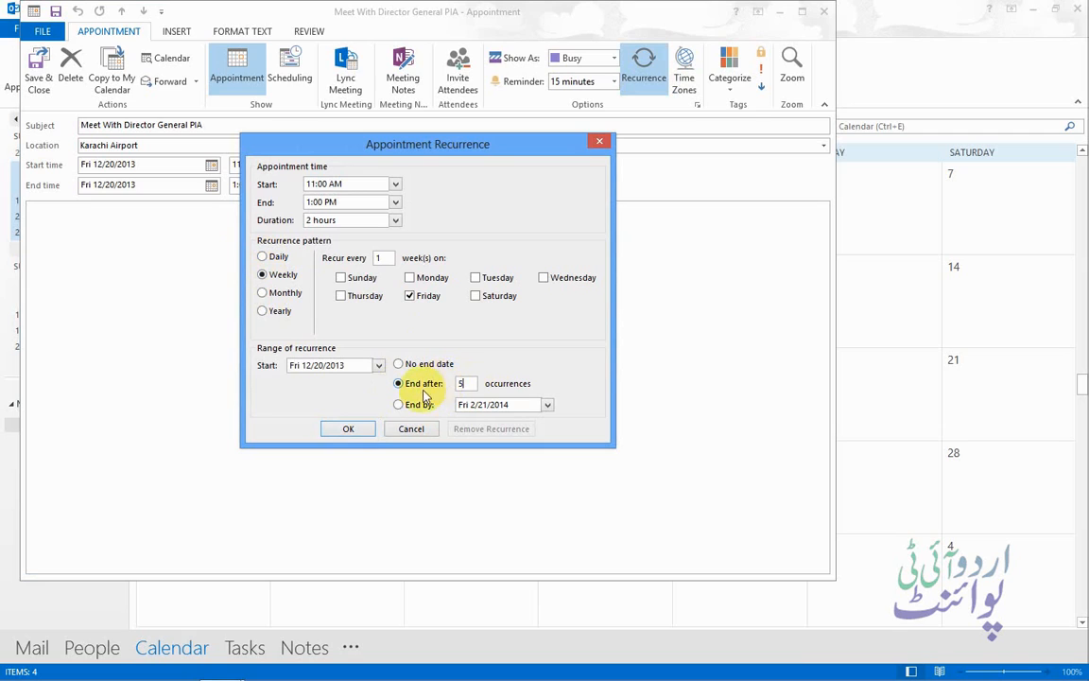
pyautogui.click(366, 431)
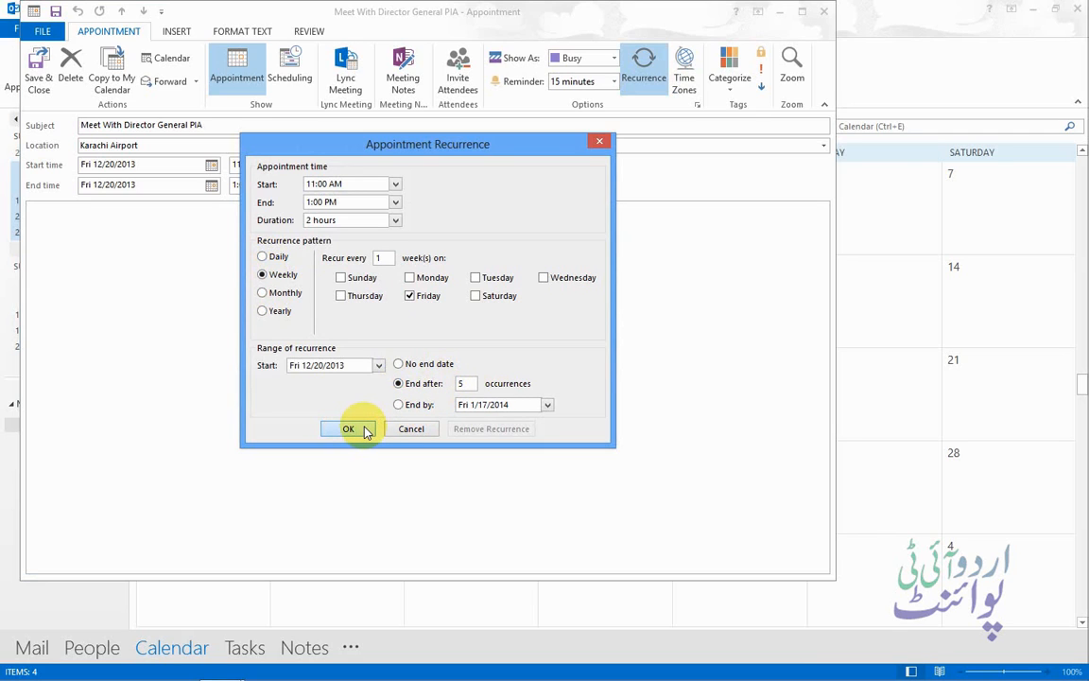
pyautogui.click(367, 432)
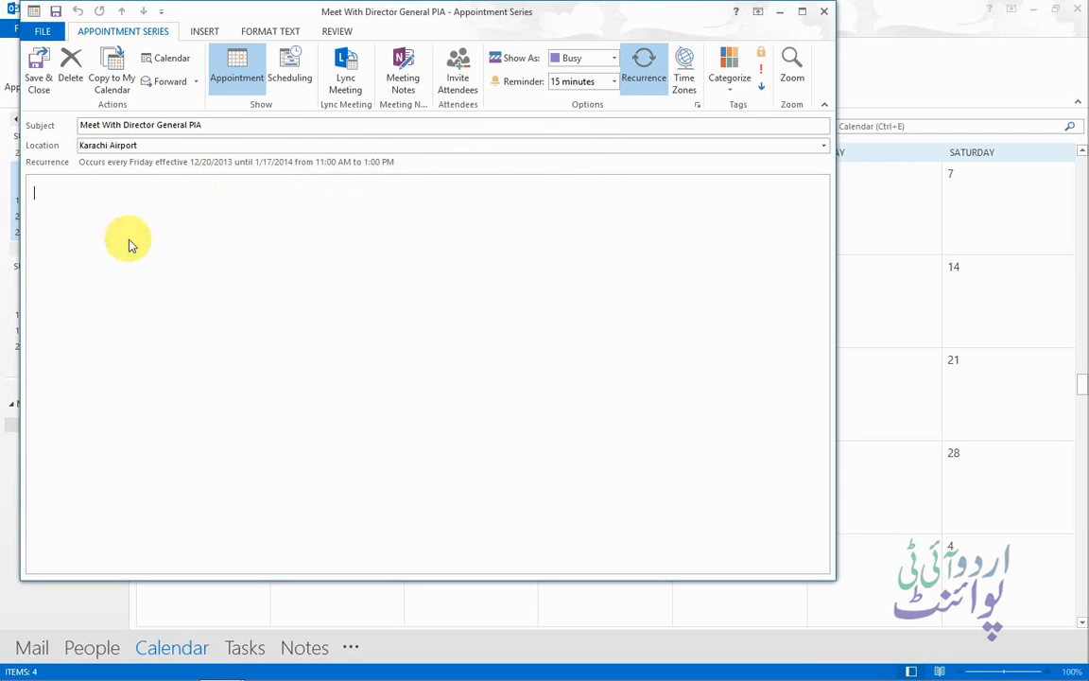
# - Enter the note "New Video Presentation" in the body of the appointment series
pyautogui.click(67, 192)
pyautogui.write('New Video Presentation')
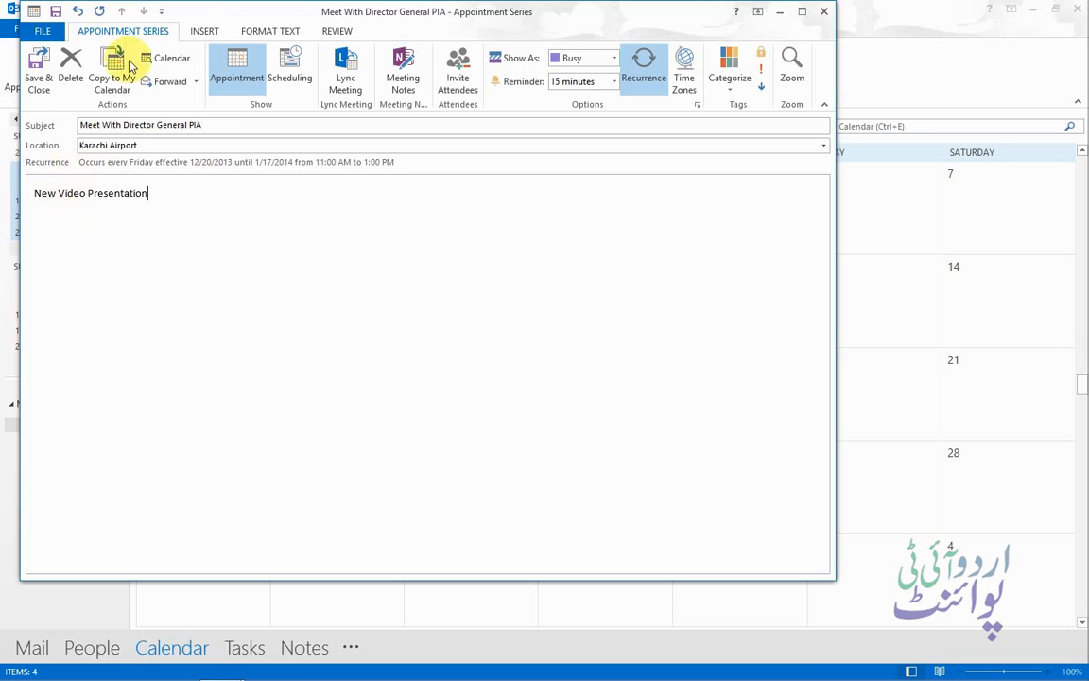
pyautogui.click(206, 36)
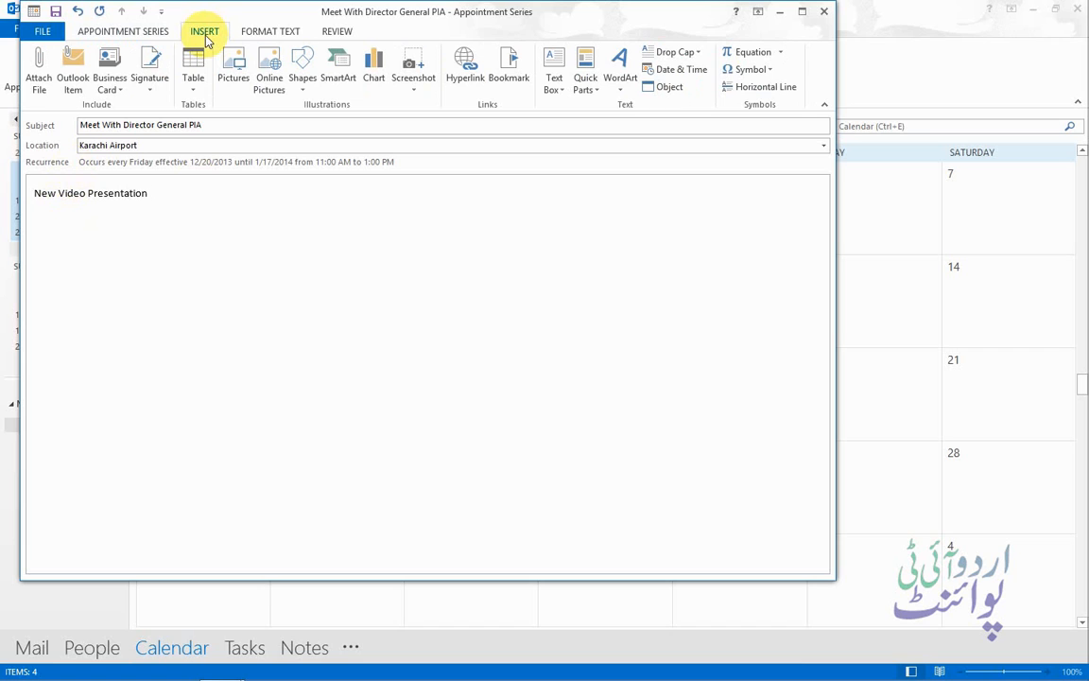
pyautogui.click(39, 83)
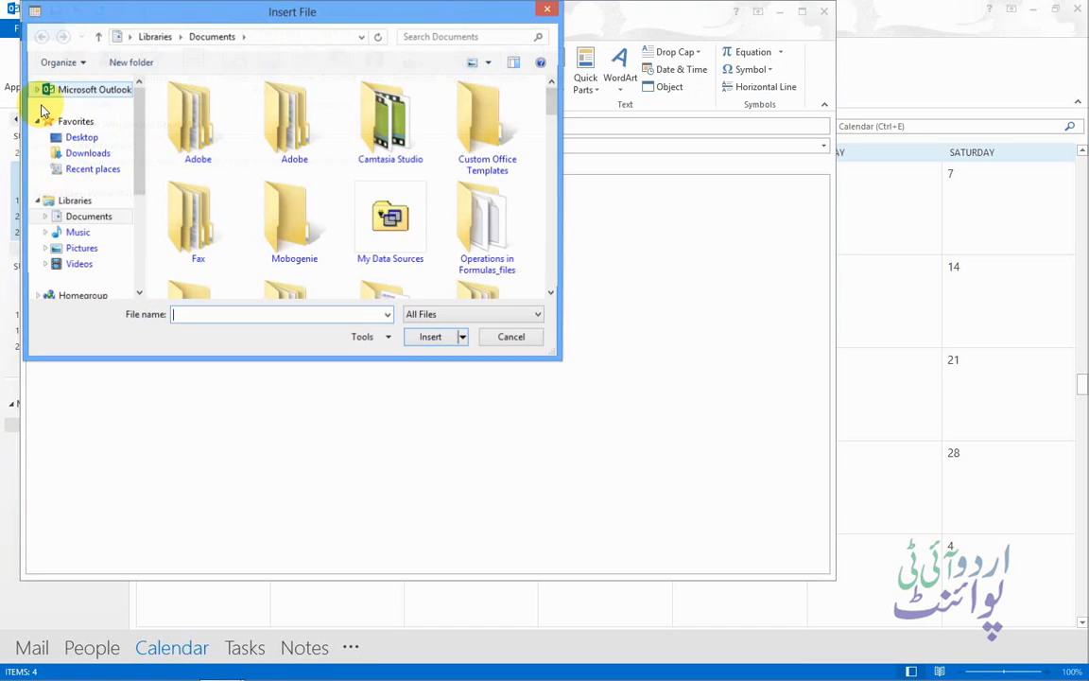
pyautogui.click(532, 337)
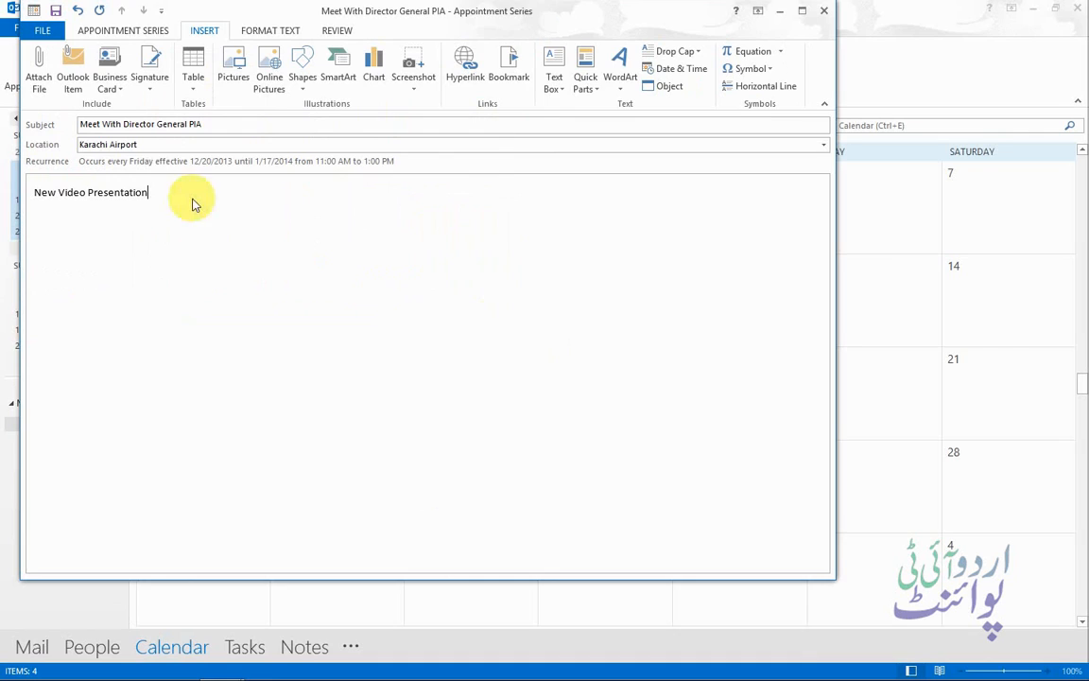
pyautogui.click(106, 34)
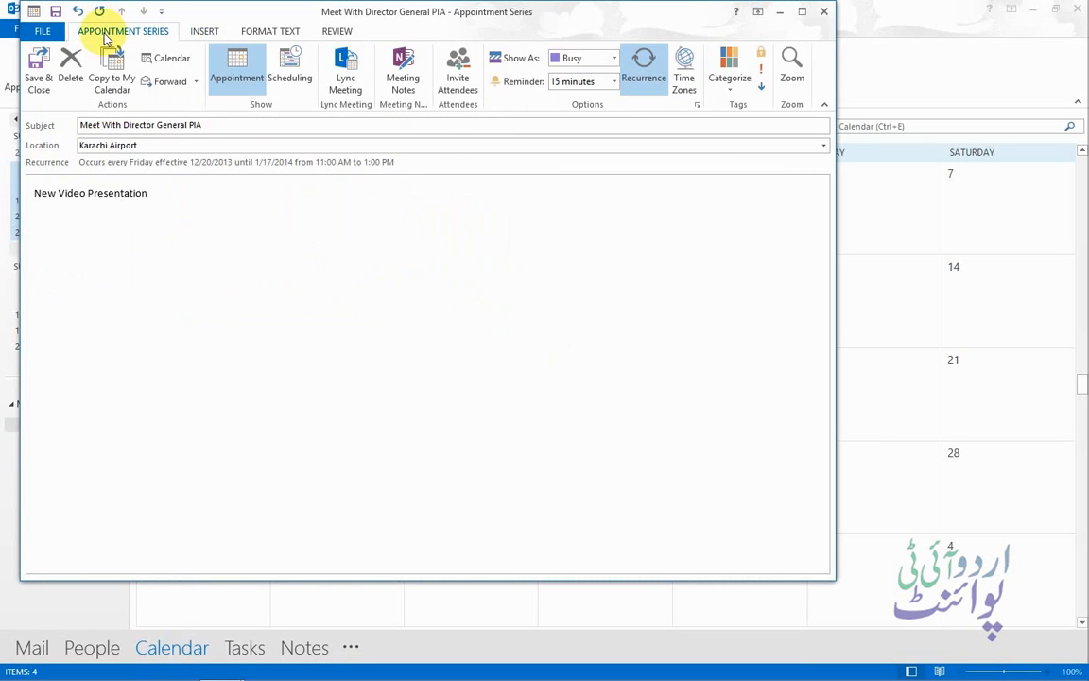
# - Save the recurring appointment to the calendar and close its window
pyautogui.click(41, 84)
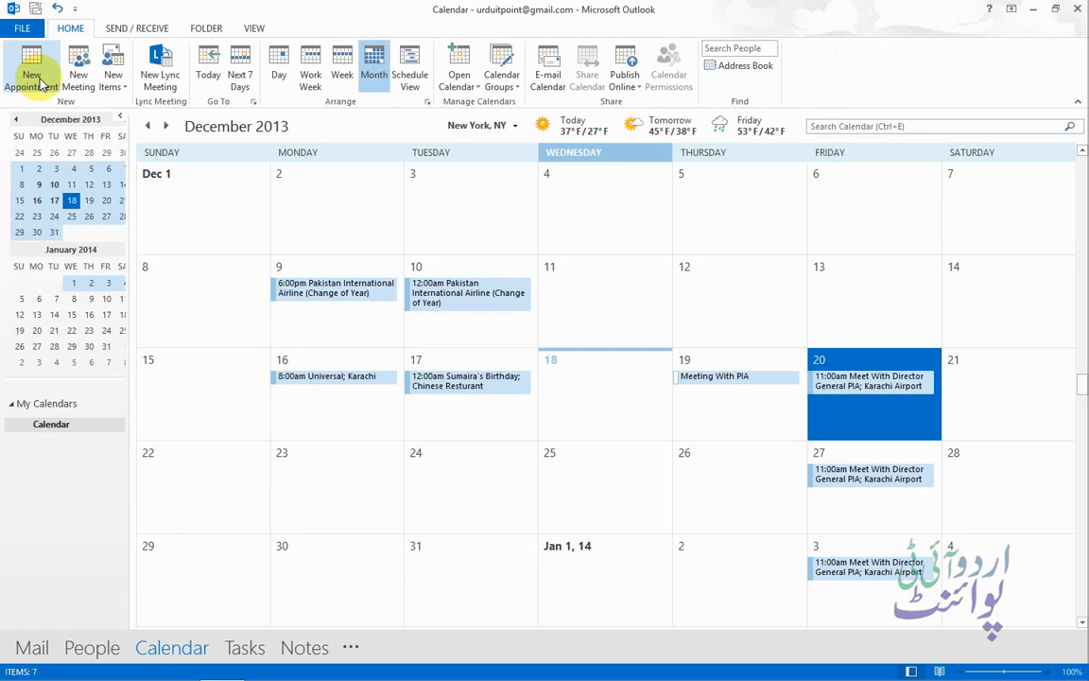
# - Examine the Friday occurrences of the "Meet With Director General PIA" appointment across December 2013 and January 2014
pyautogui.click(868, 506)
pyautogui.click(870, 371)
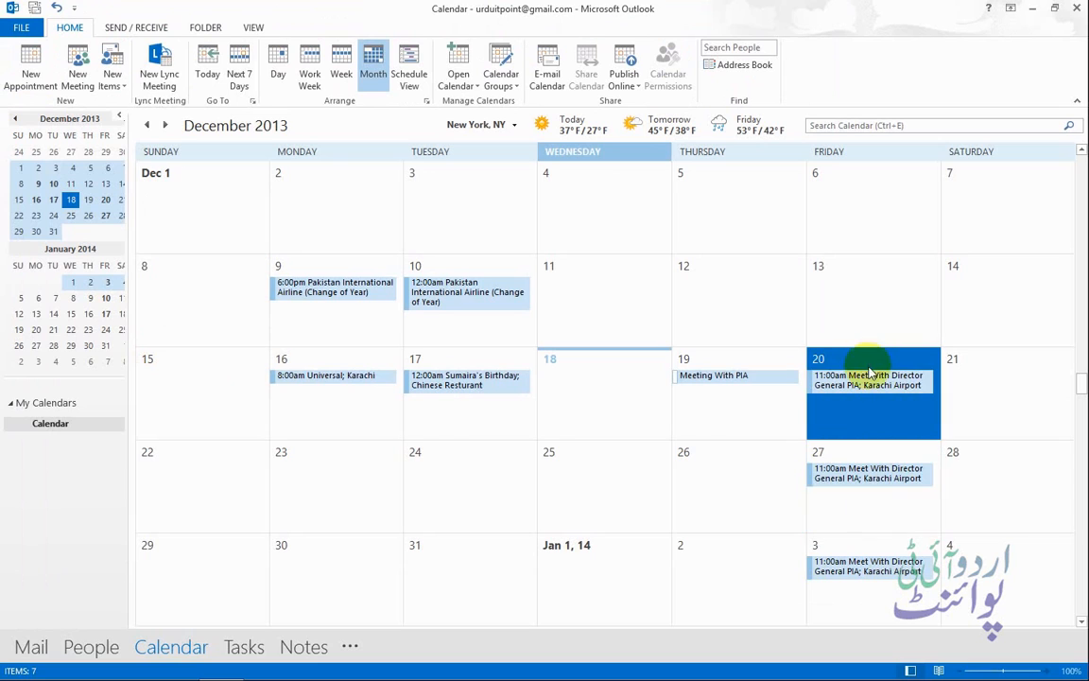
pyautogui.click(898, 501)
pyautogui.click(863, 553)
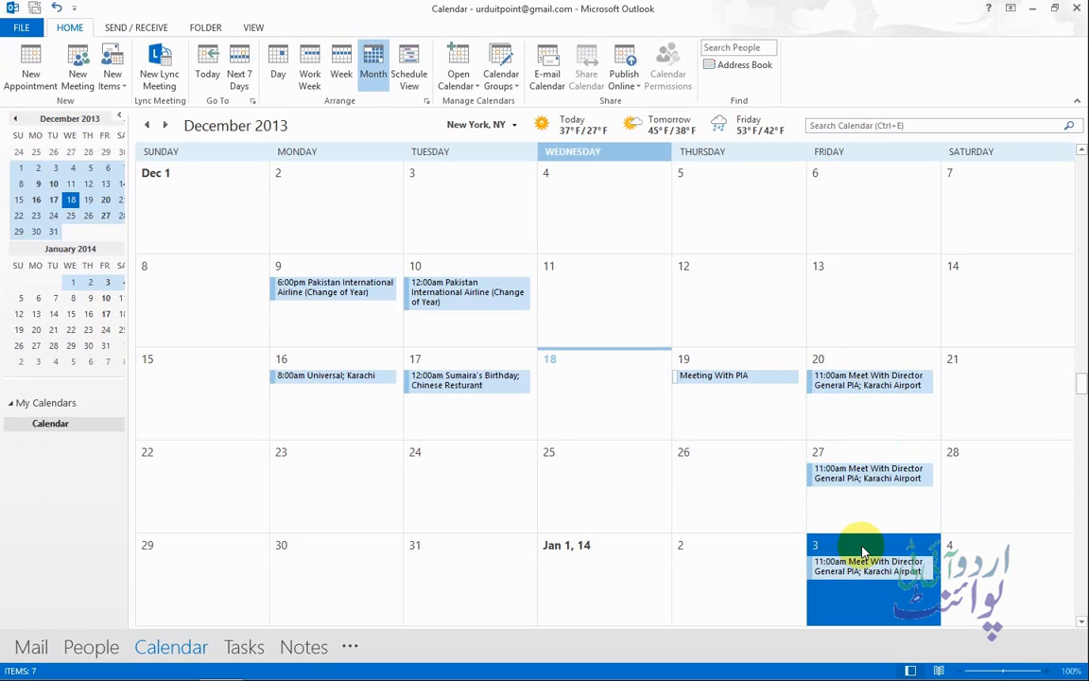
pyautogui.press('Left')
pyautogui.press('Down')
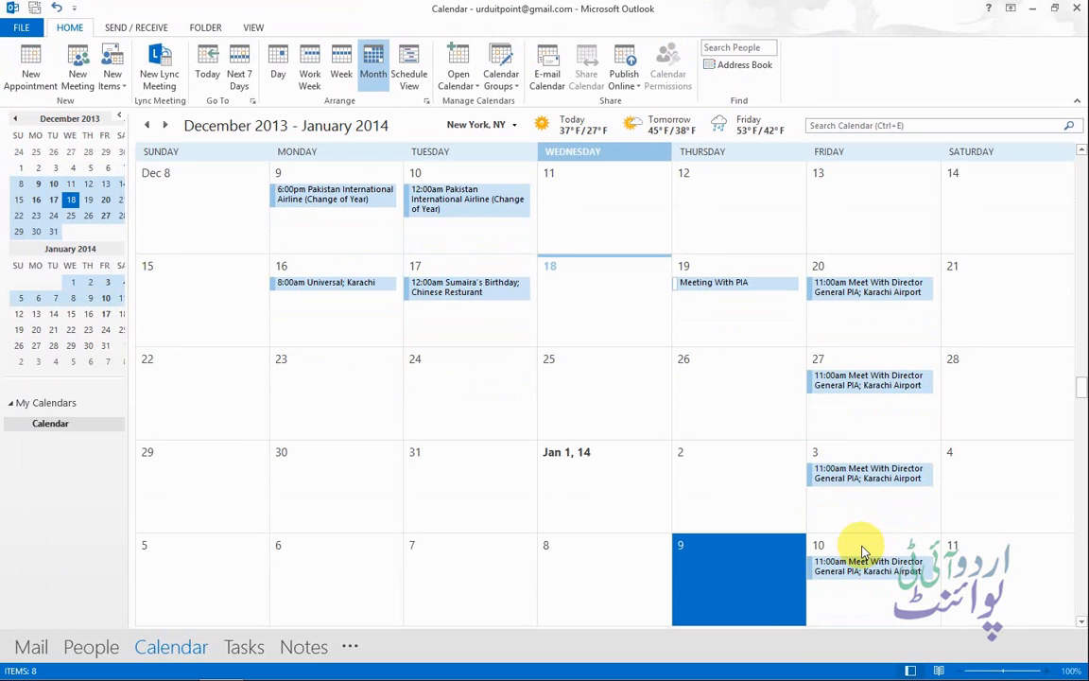
pyautogui.press('Down')
pyautogui.press('Down')
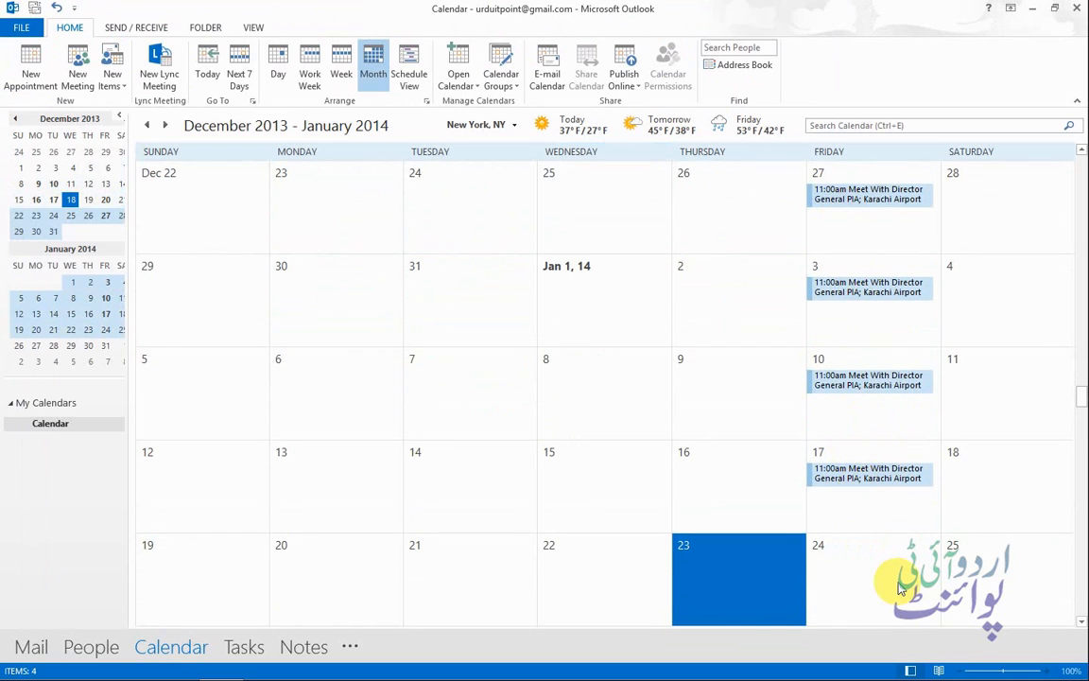
pyautogui.press('Up')
pyautogui.press('Up')
pyautogui.press('Right')
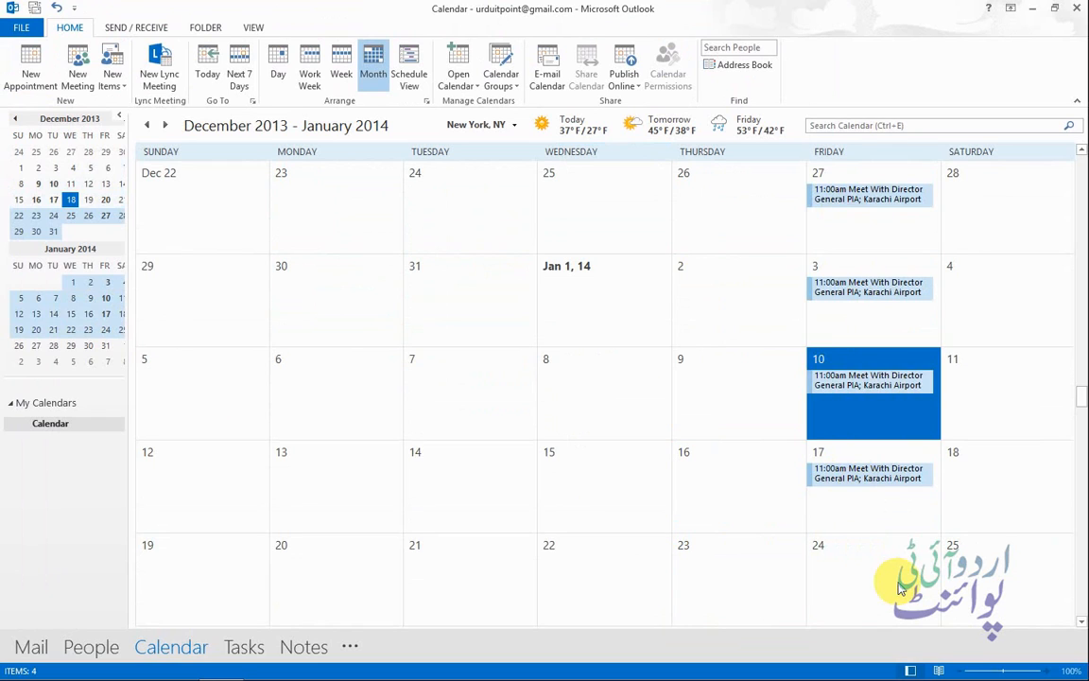
pyautogui.press('Up')
pyautogui.press('Up')
pyautogui.press('Up')
pyautogui.press('Down')
pyautogui.press('Down')
pyautogui.press('Down')
pyautogui.press('Down')
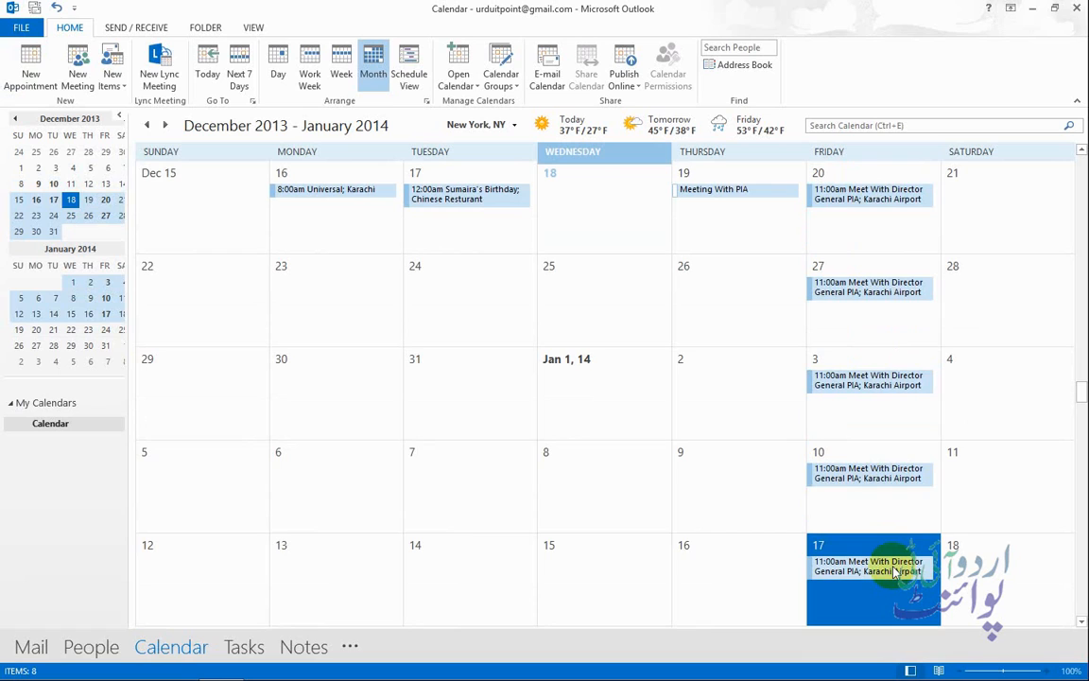
# - Delete the entire "Meet With Director General PIA" appointment series from the calendar
pyautogui.click(895, 570)
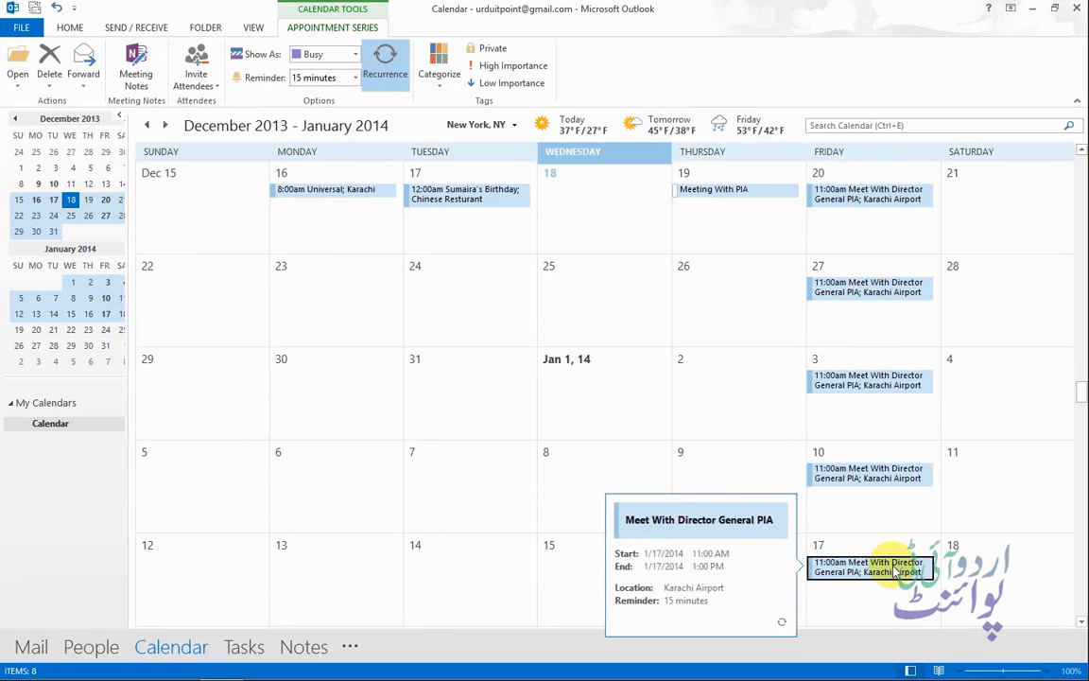
pyautogui.press('Delete')
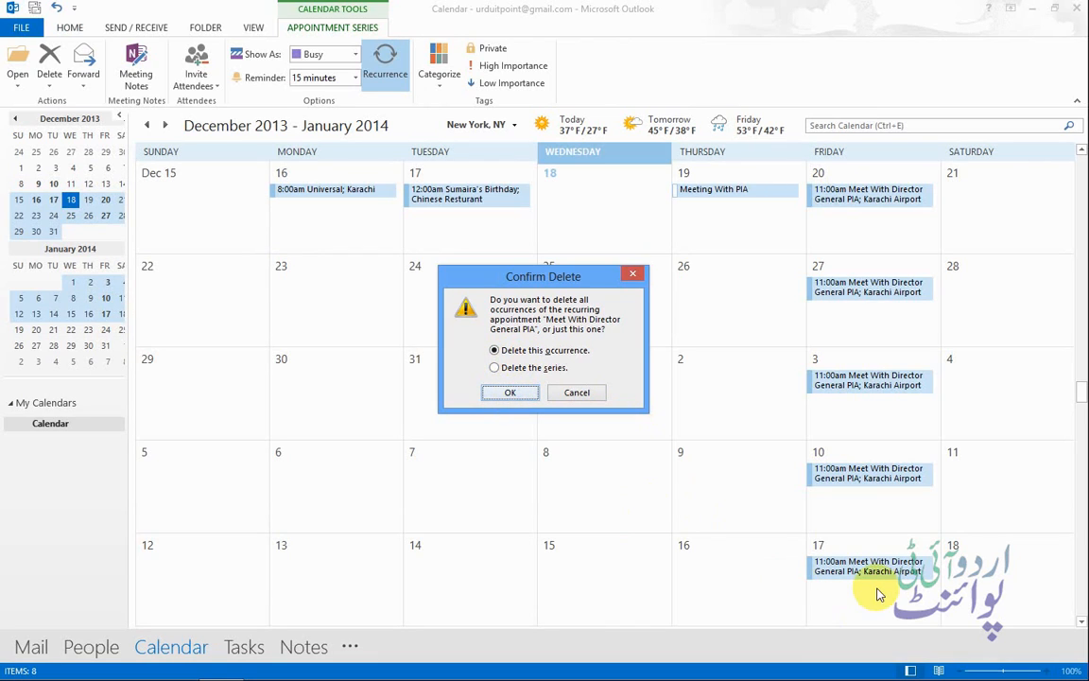
pyautogui.click(496, 367)
pyautogui.click(510, 393)
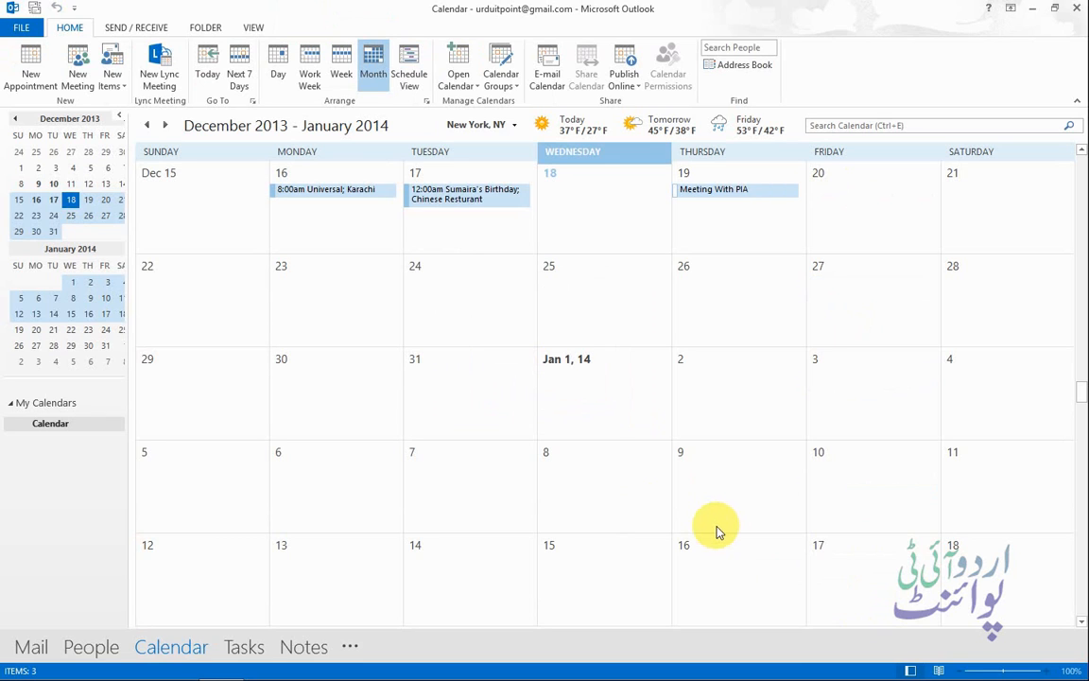
# - Preview how the January 2014 calendar prints, then return to the calendar
pyautogui.click(21, 29)
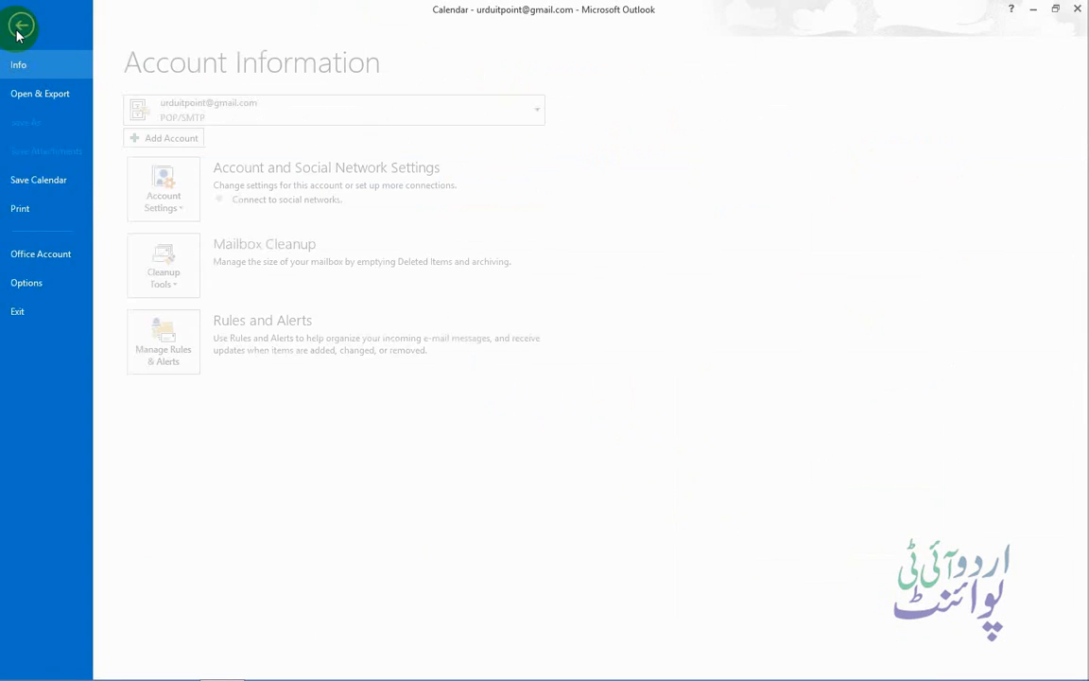
pyautogui.click(31, 209)
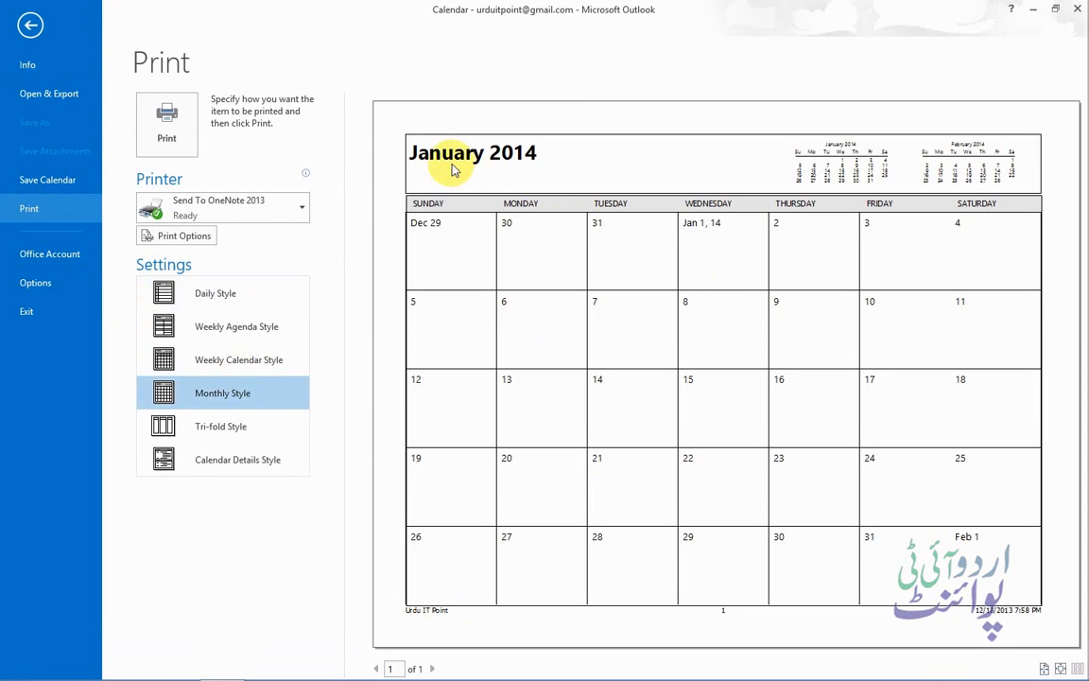
pyautogui.click(29, 26)
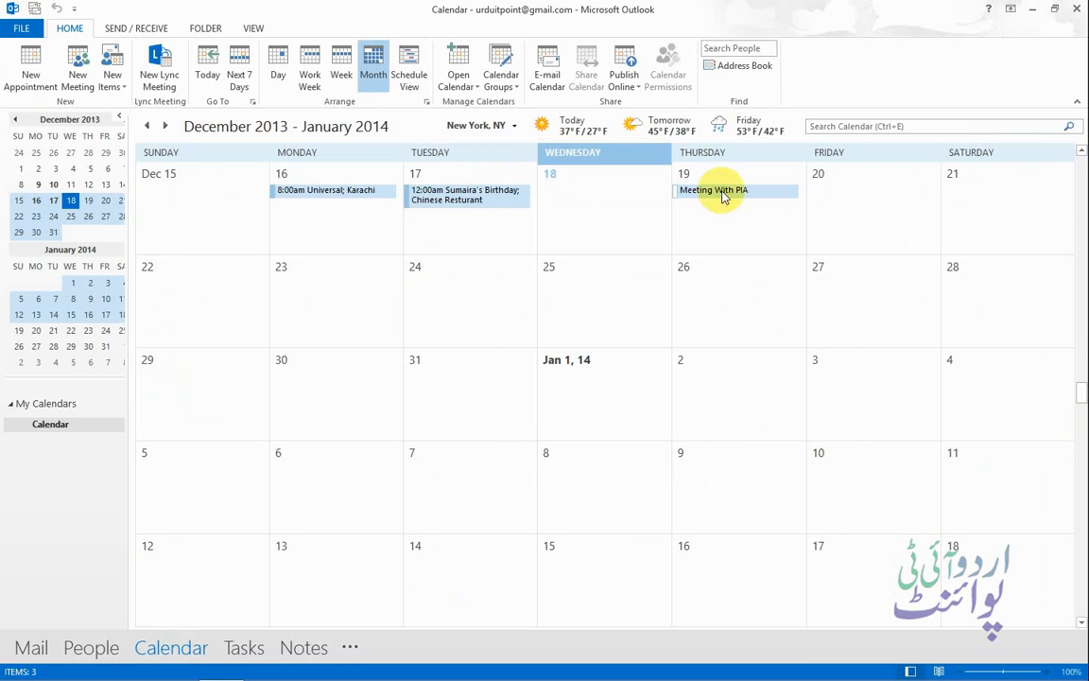
# - Move the month view back to November - December 2013 and preview the December 2013 printout
pyautogui.click(1082, 151)
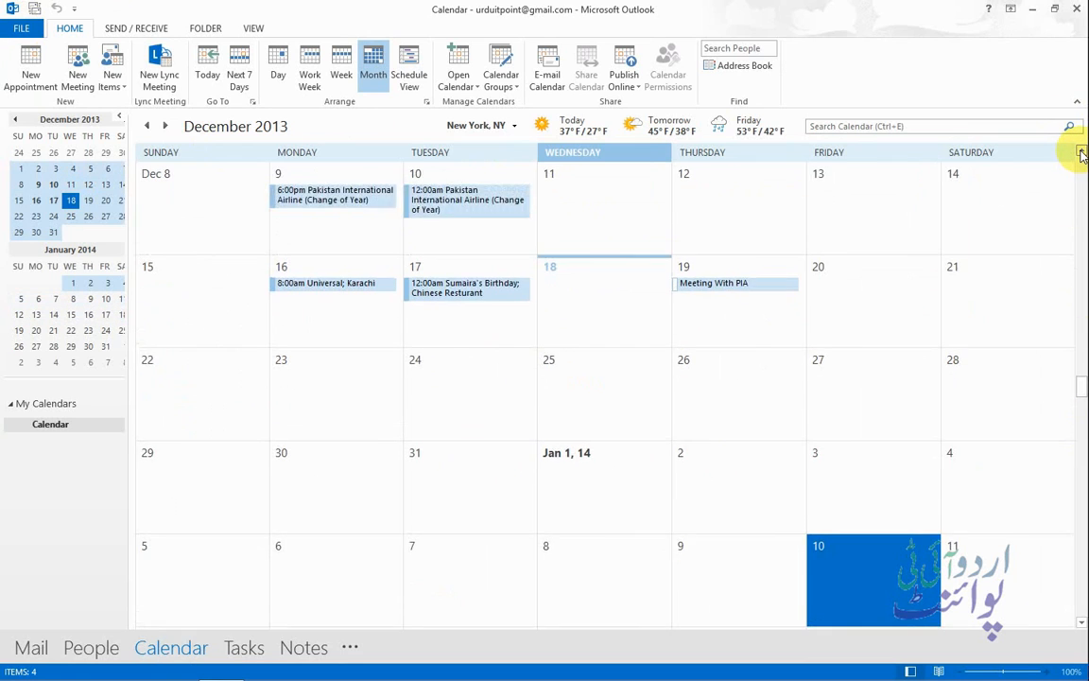
pyautogui.click(1082, 151)
pyautogui.click(1082, 151)
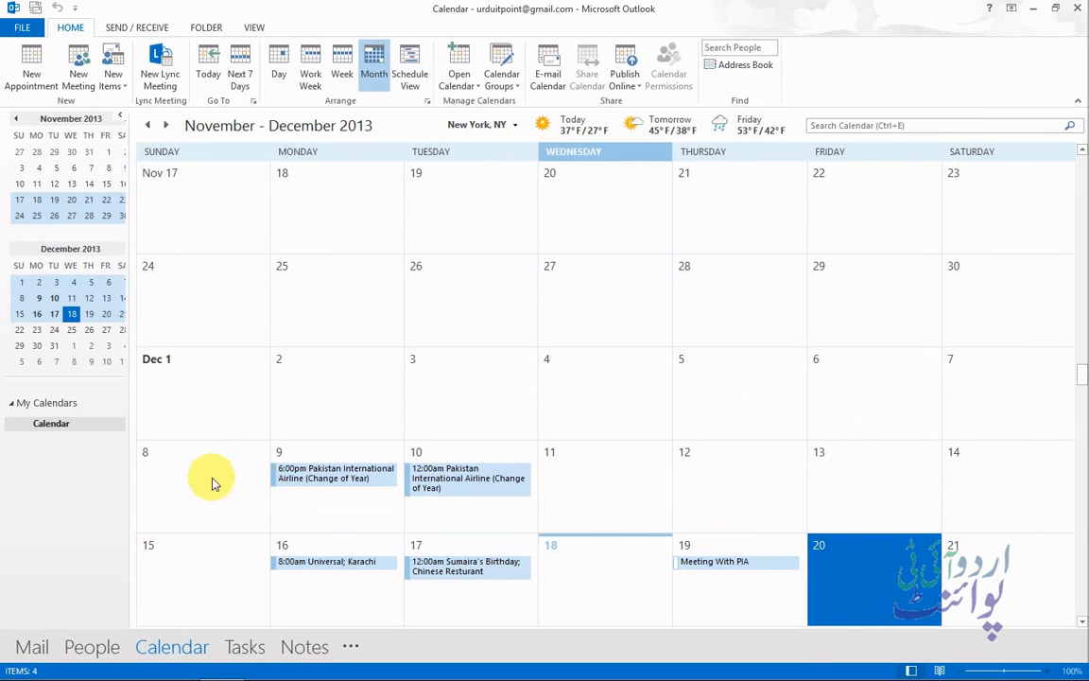
pyautogui.click(21, 30)
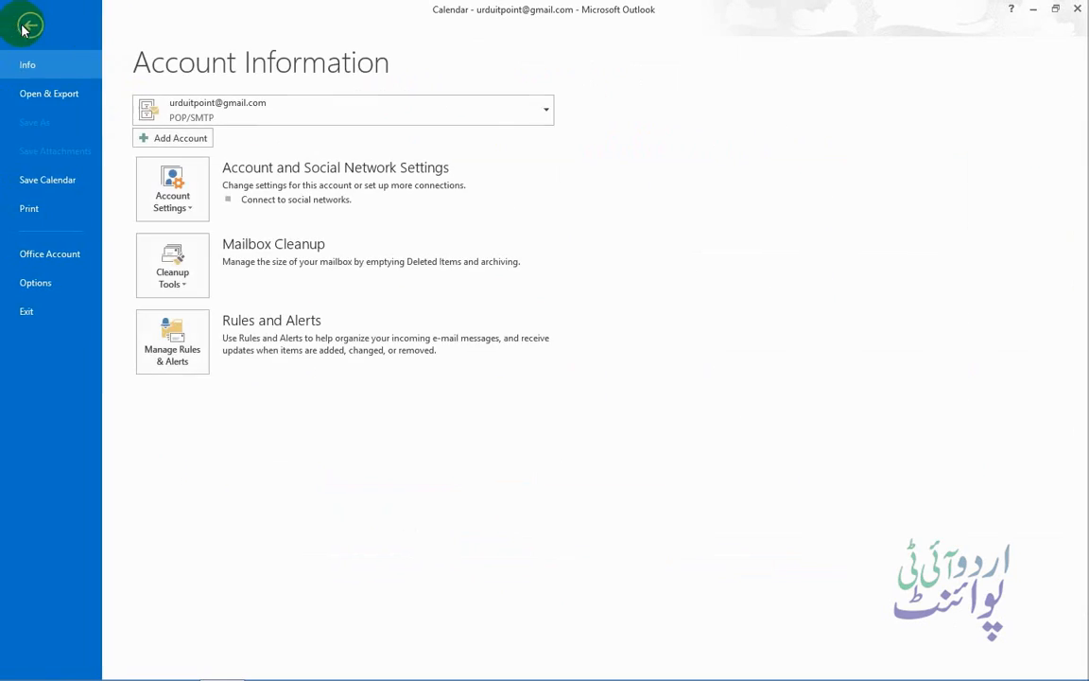
pyautogui.click(29, 209)
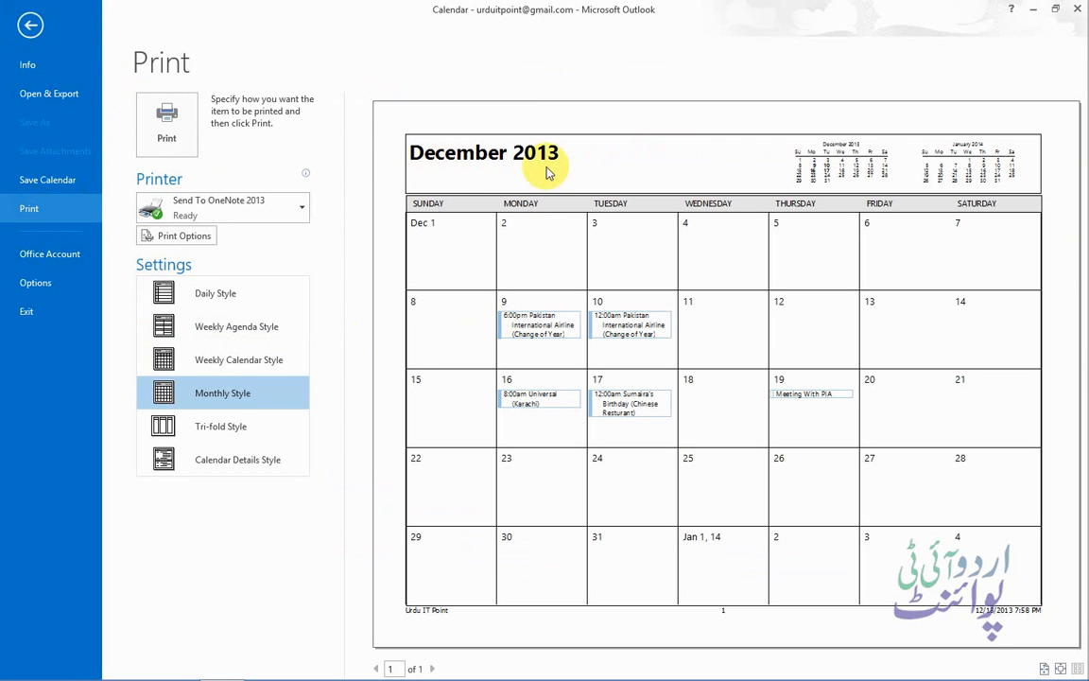
# - Preview the weekly calendar, weekly agenda, daily and monthly print styles, then return to the calendar without printing
pyautogui.click(198, 356)
pyautogui.click(204, 327)
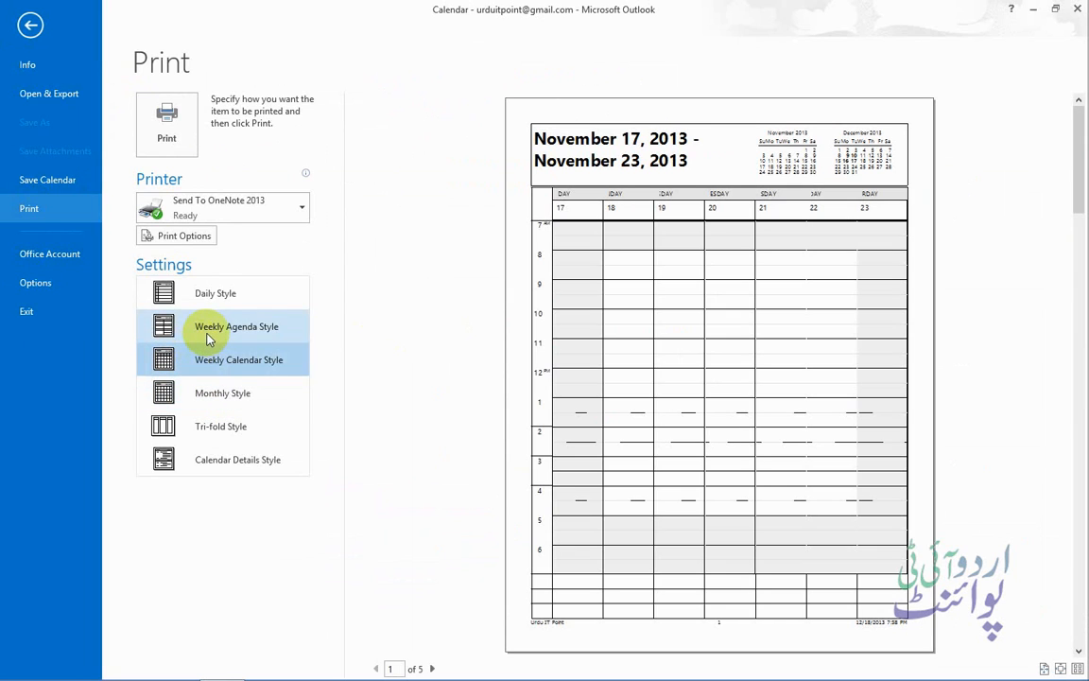
pyautogui.click(212, 299)
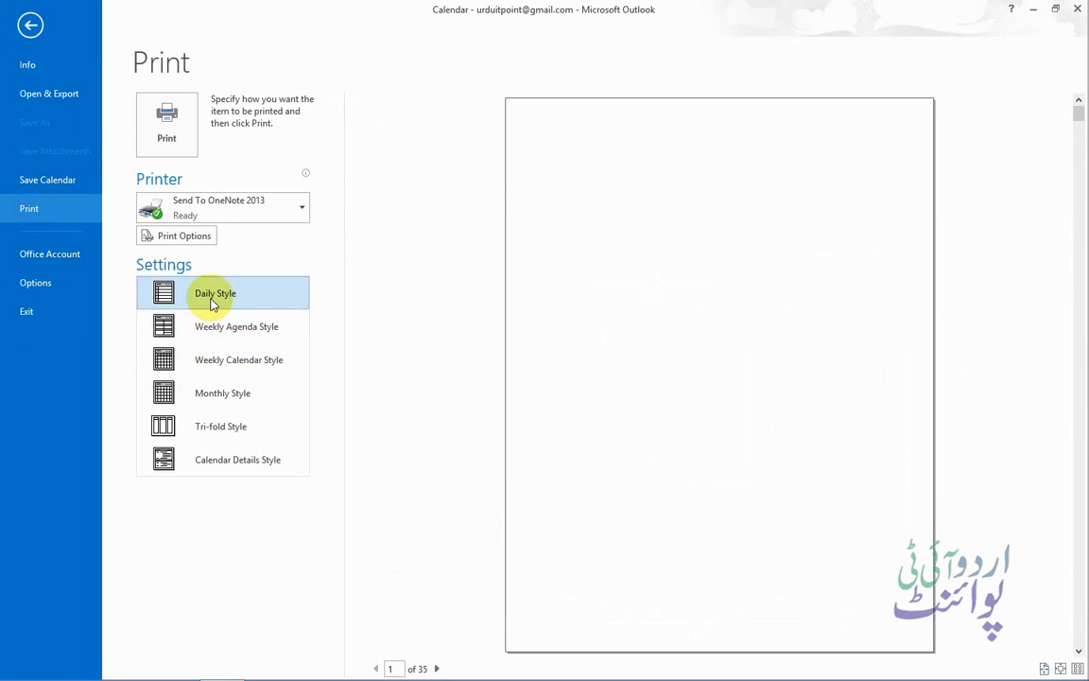
pyautogui.click(235, 394)
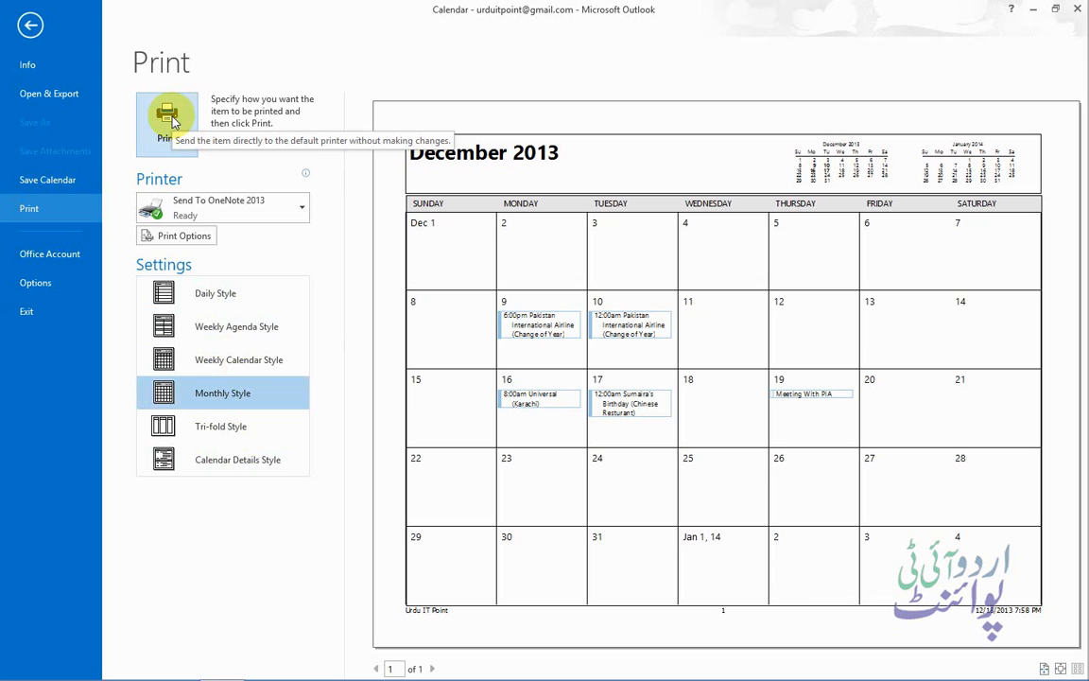
pyautogui.click(32, 24)
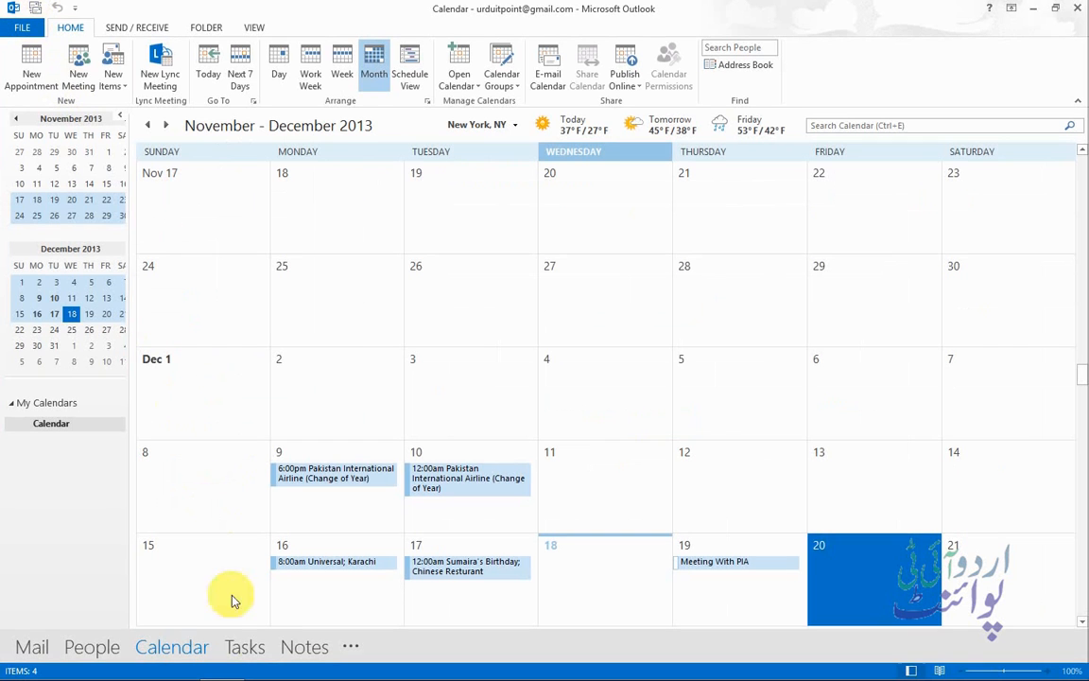
# - Switch to Tasks and add a task named "Video Presentation" to the To-Do List
pyautogui.moveTo(241, 653)
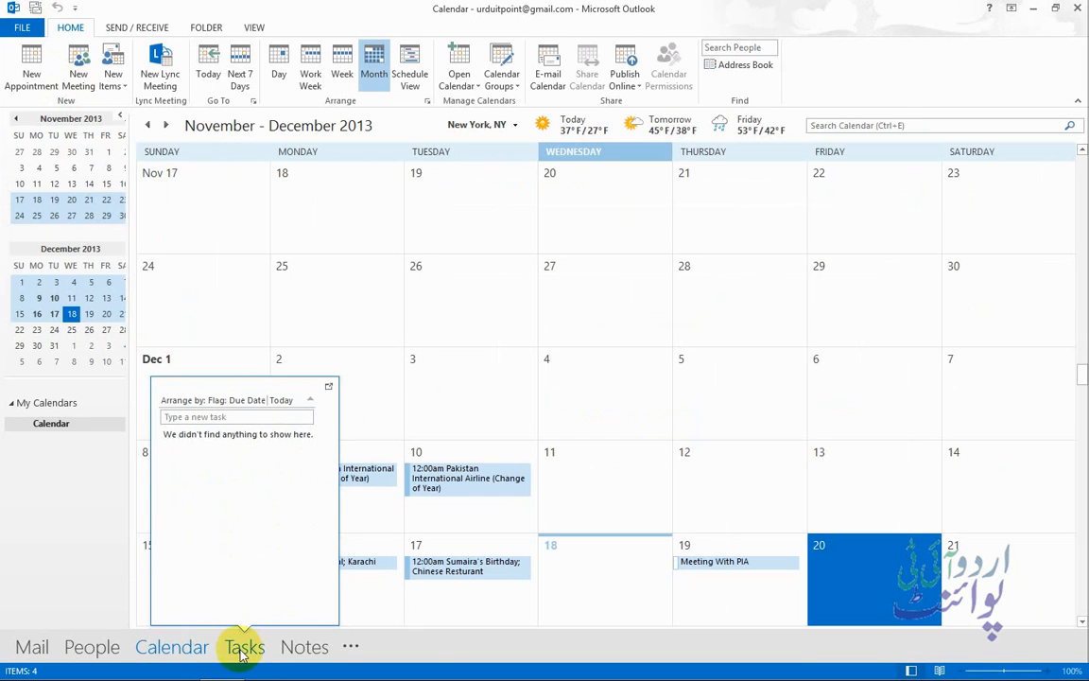
pyautogui.click(244, 651)
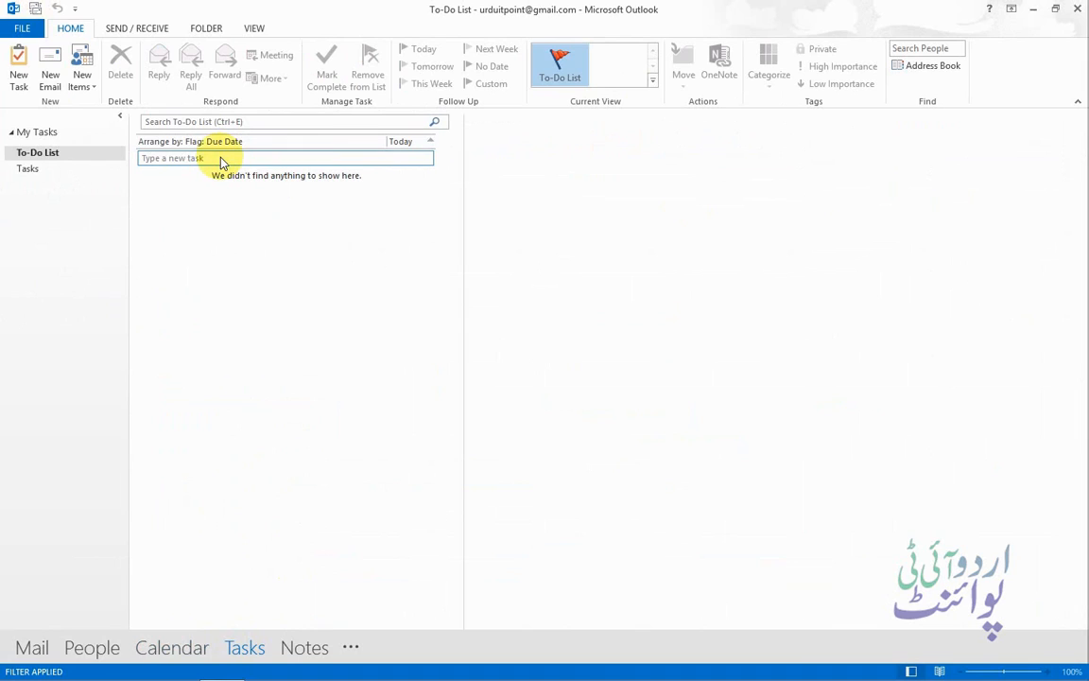
pyautogui.click(222, 159)
pyautogui.write('Video Presentation')
pyautogui.press('Return')
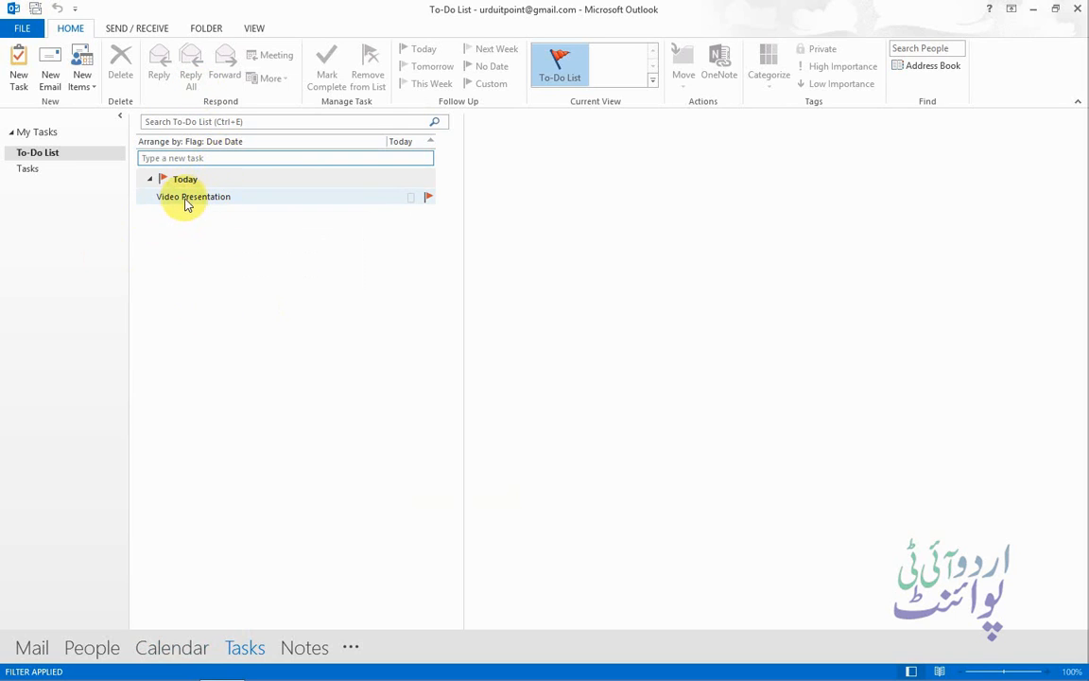
# - Create a new task with the subject "Prepare Access Presentation" and the start date 12/21/2013
pyautogui.moveTo(315, 208)
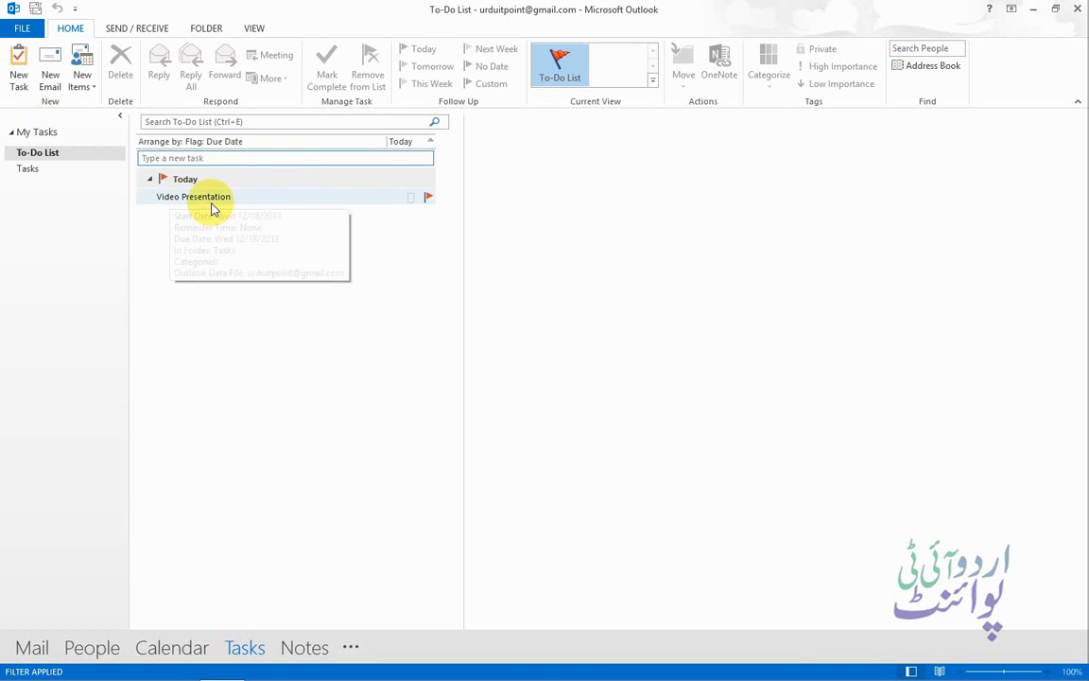
pyautogui.click(19, 78)
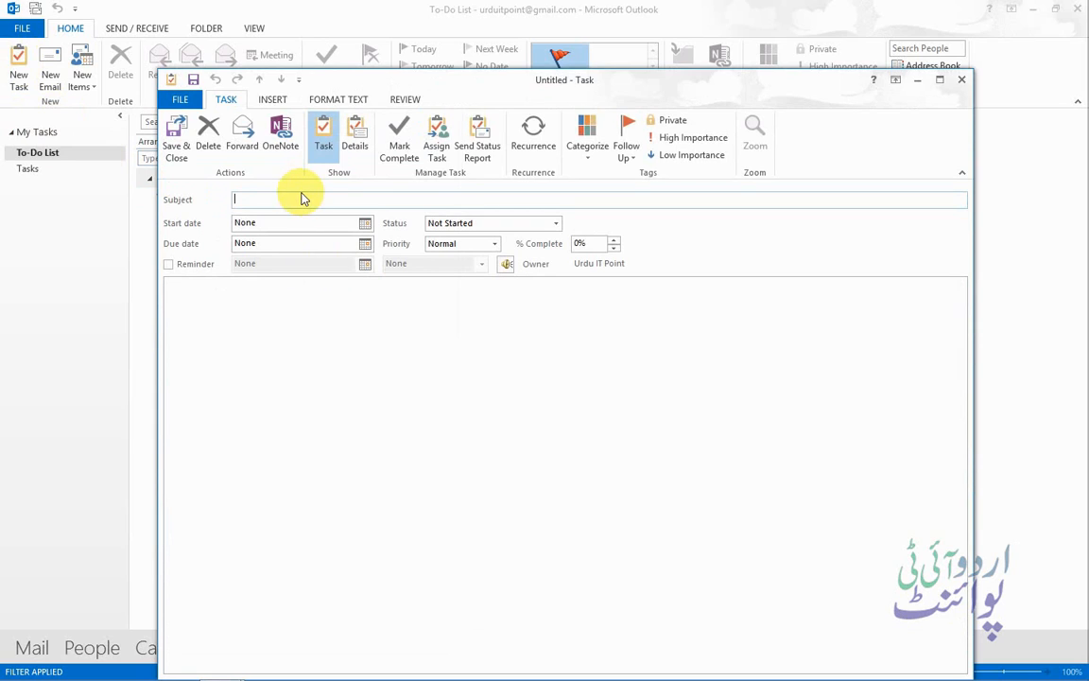
pyautogui.write('Prepare Access Presentation')
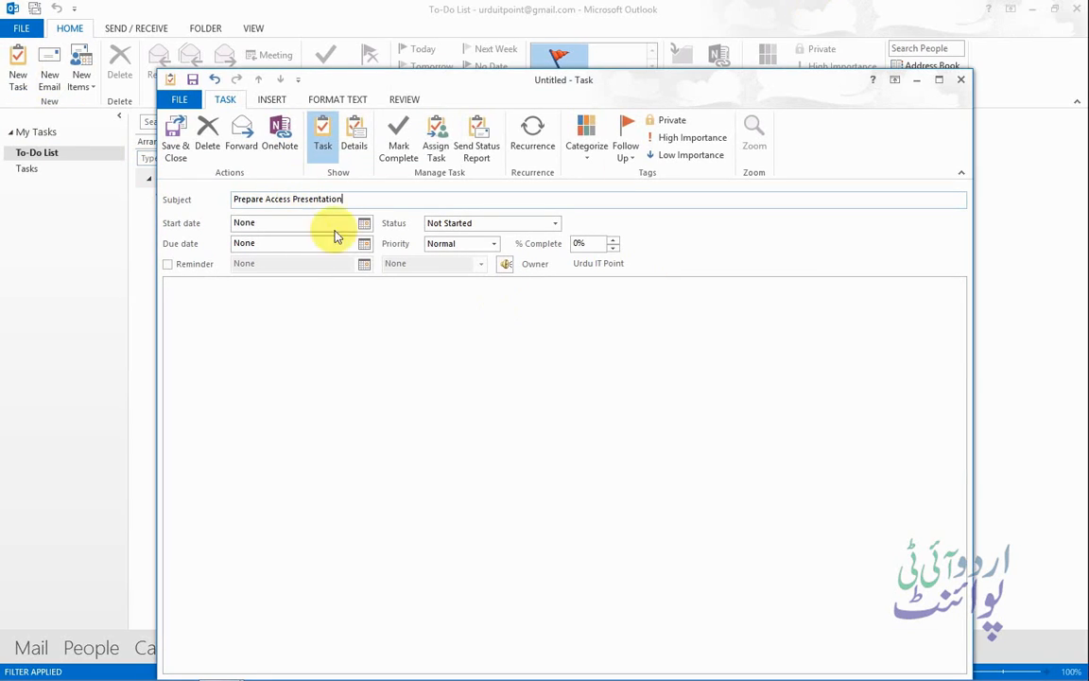
pyautogui.click(365, 224)
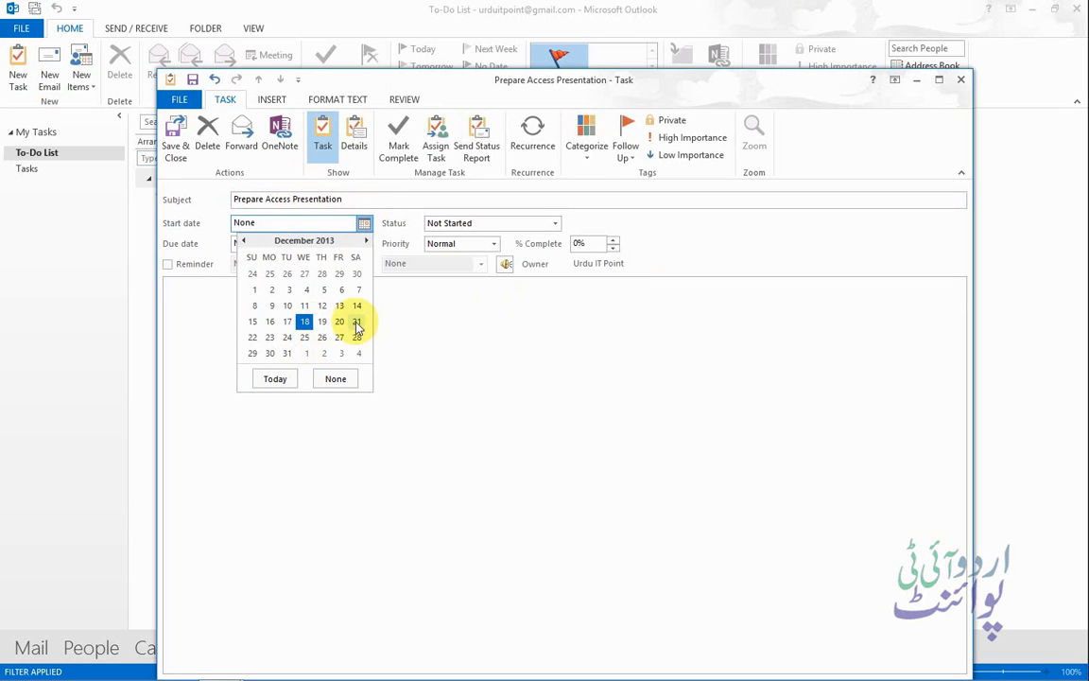
pyautogui.click(356, 322)
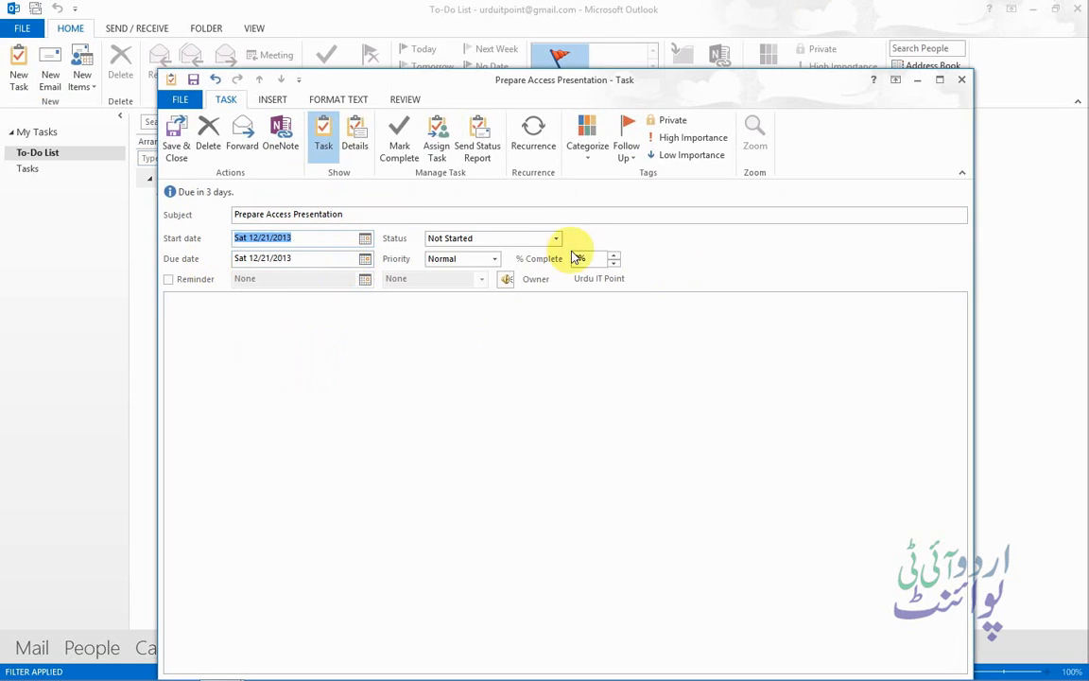
# - Set the task's status to In Progress and its completion to 50%
pyautogui.click(491, 243)
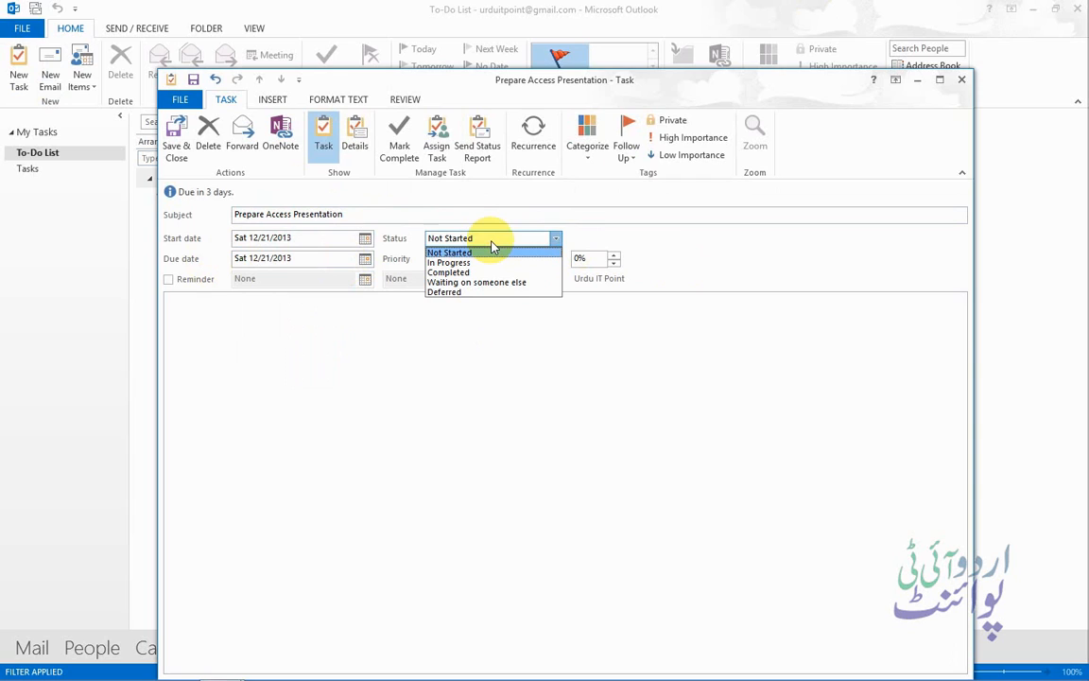
pyautogui.click(490, 262)
pyautogui.click(491, 245)
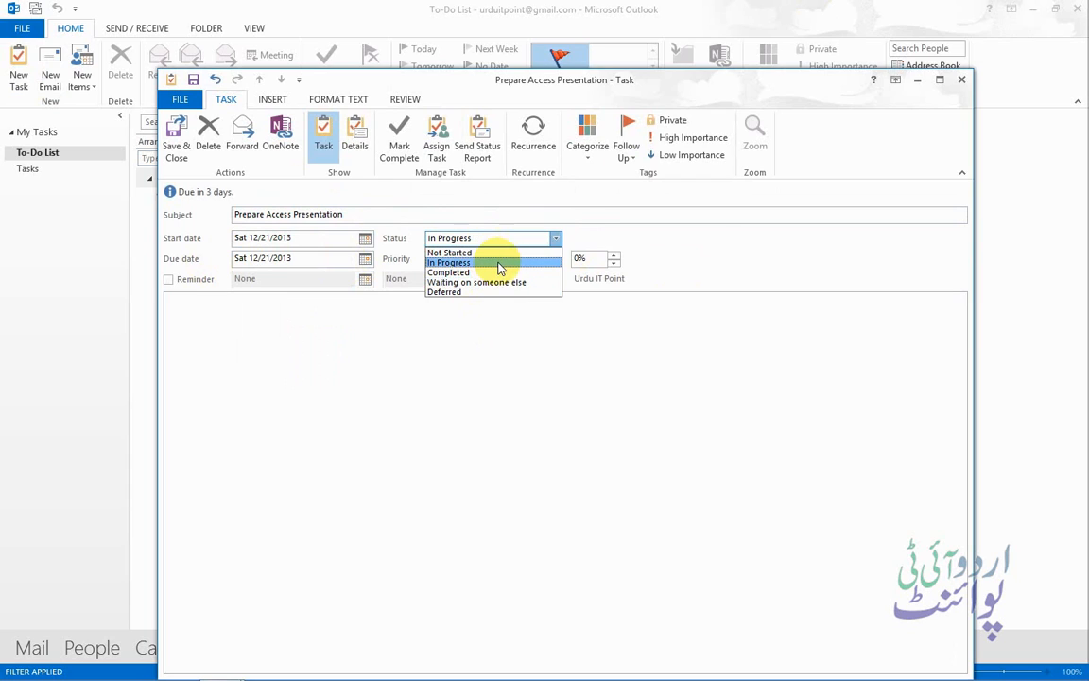
pyautogui.click(496, 263)
pyautogui.click(612, 257)
pyautogui.click(613, 257)
pyautogui.click(613, 257)
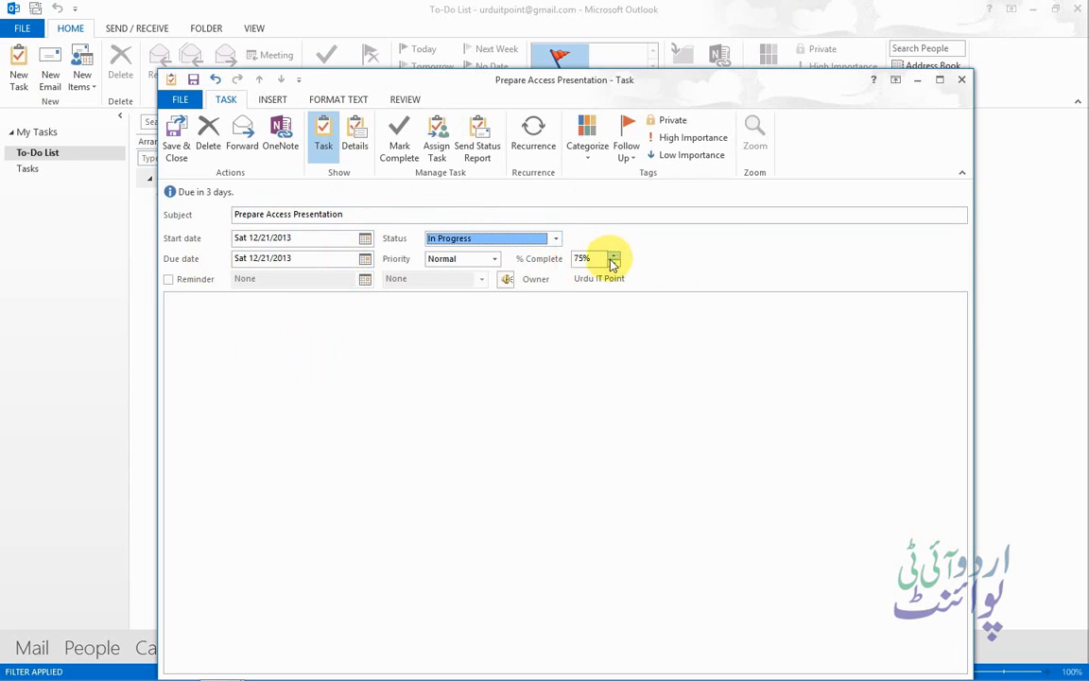
pyautogui.click(614, 264)
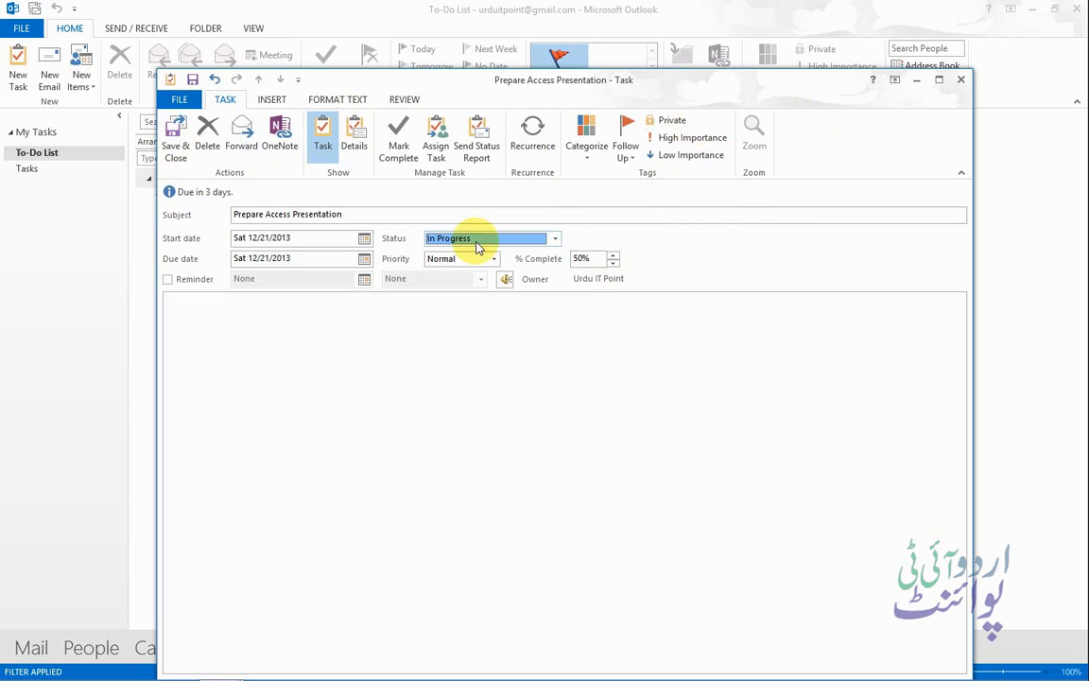
# - Start assigning the Prepare Access Presentation task to a recipient, then cancel the assignment
pyautogui.click(448, 156)
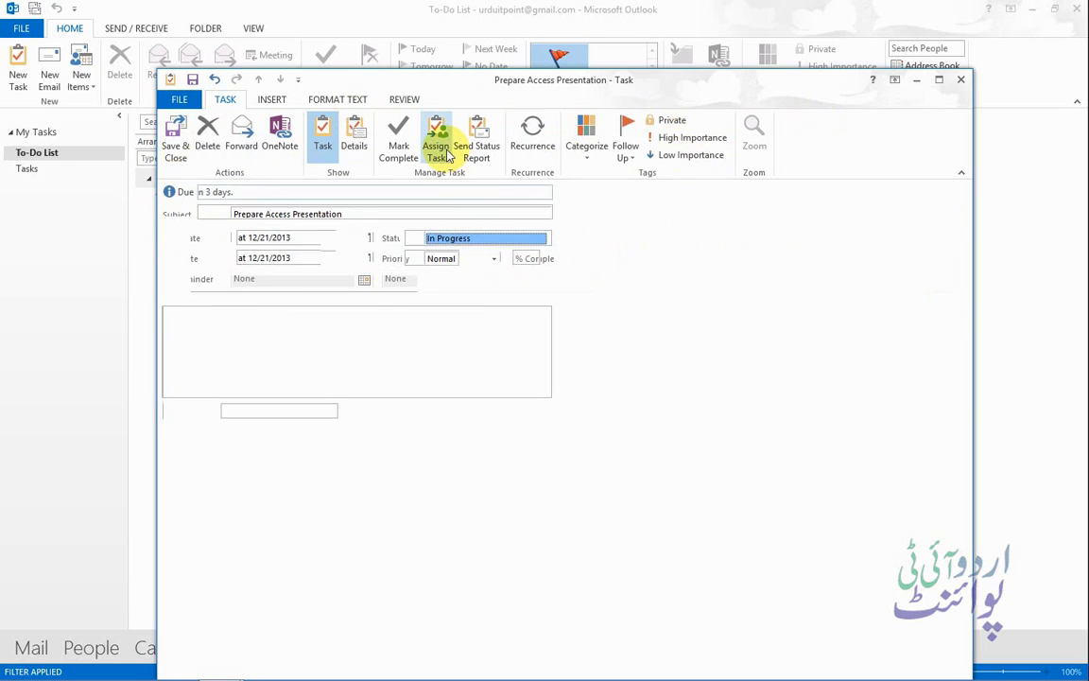
pyautogui.click(272, 217)
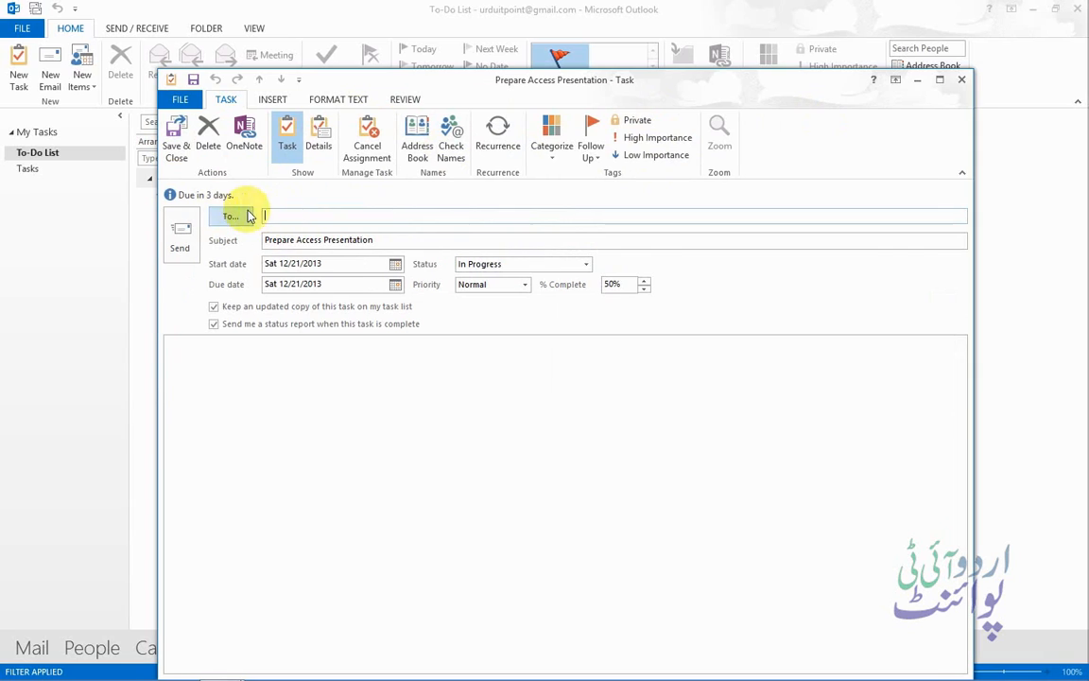
pyautogui.write('a')
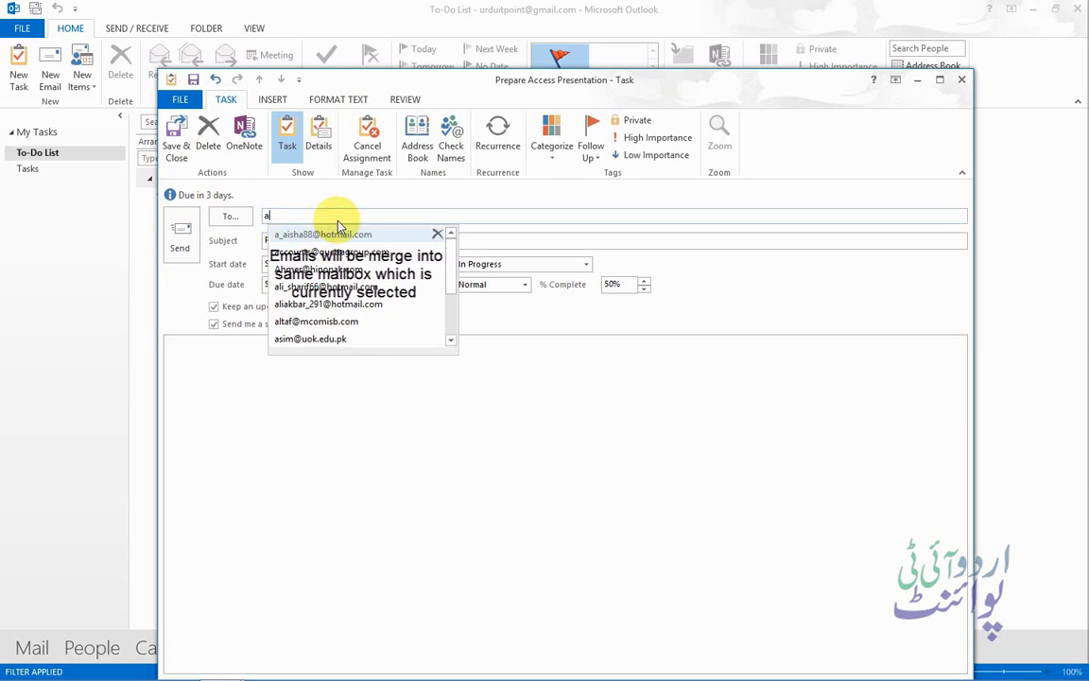
pyautogui.press('BackSpace')
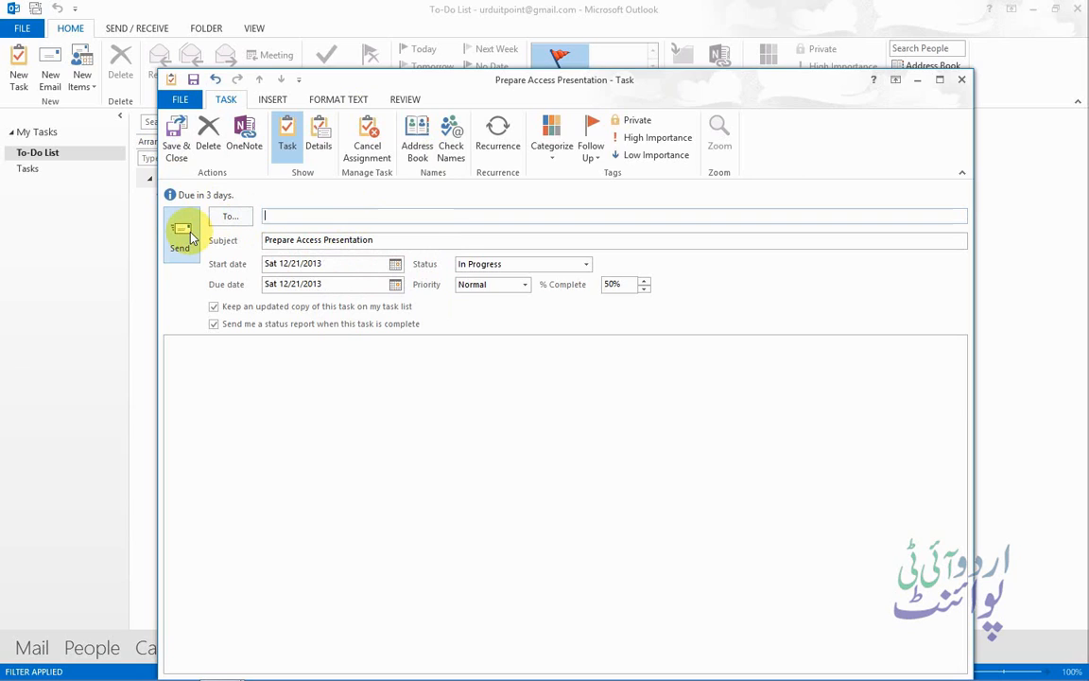
pyautogui.click(367, 140)
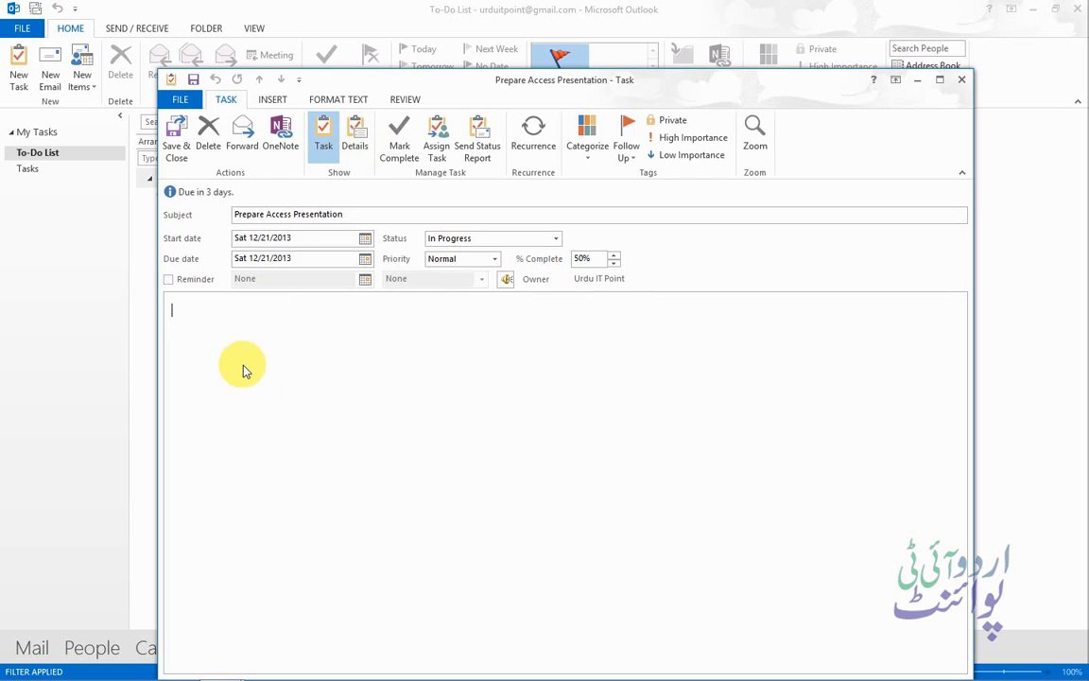
# - Look over the items that can be inserted into the task, then save and close it
pyautogui.click(273, 101)
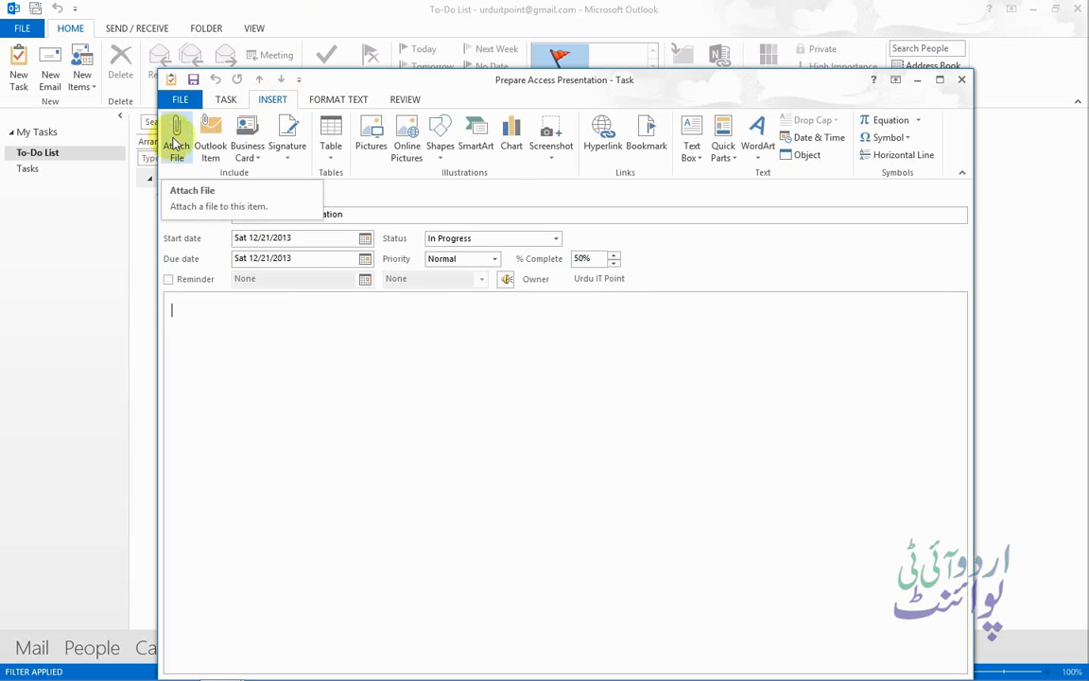
pyautogui.click(226, 100)
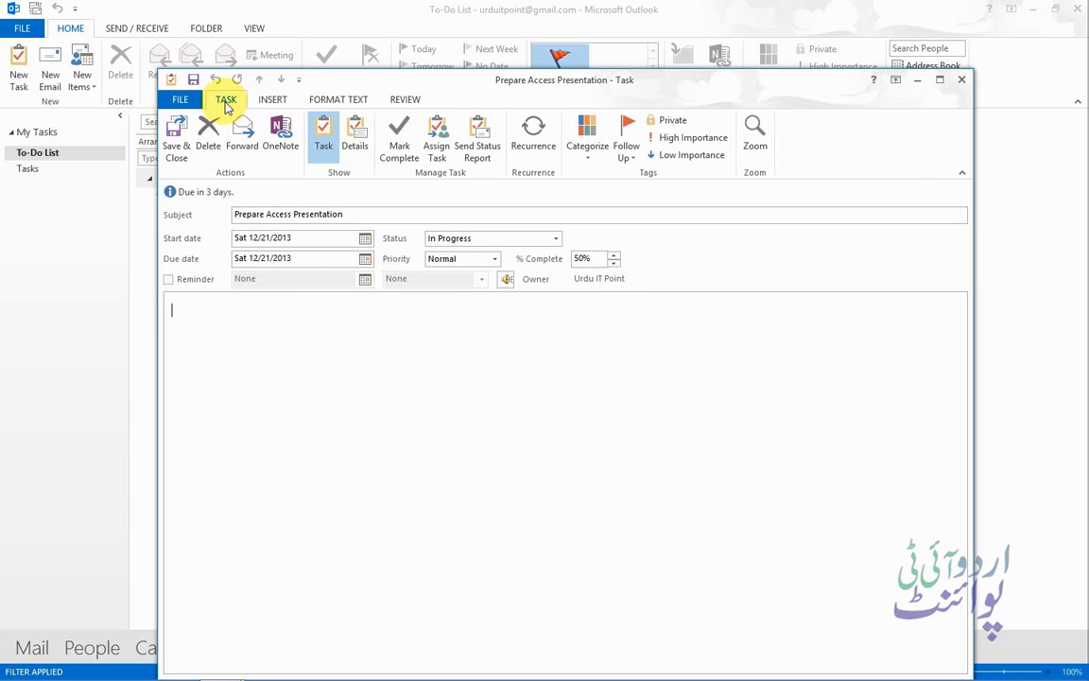
pyautogui.click(171, 151)
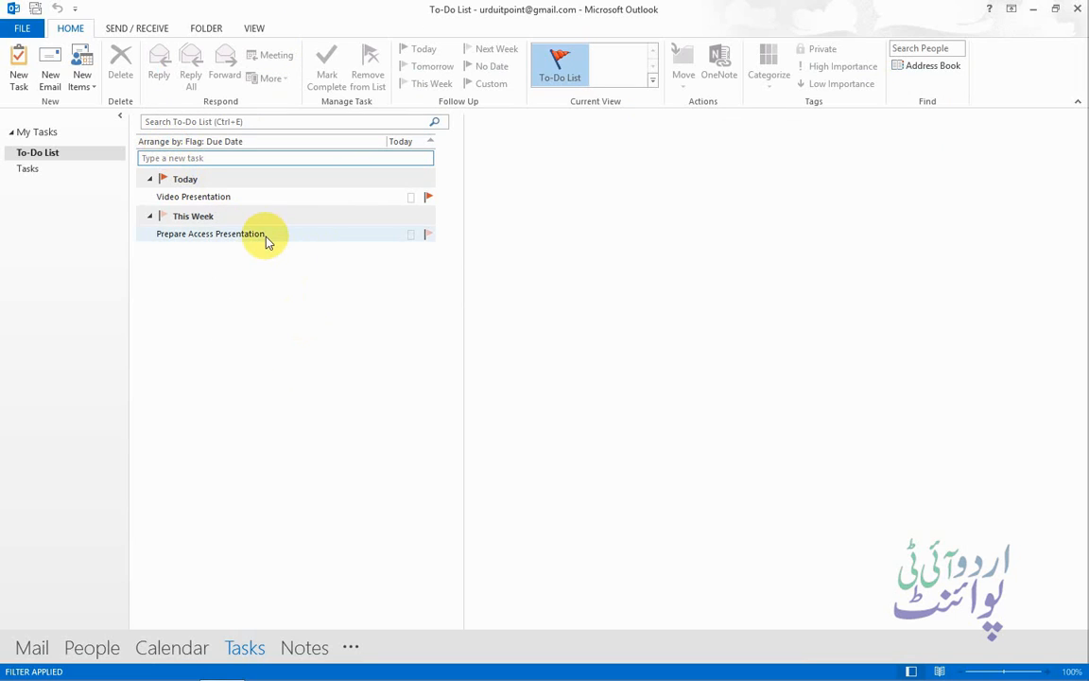
# - Review the Prepare Access Presentation task's details and available actions, then delete it from the To-Do List
pyautogui.moveTo(266, 240)
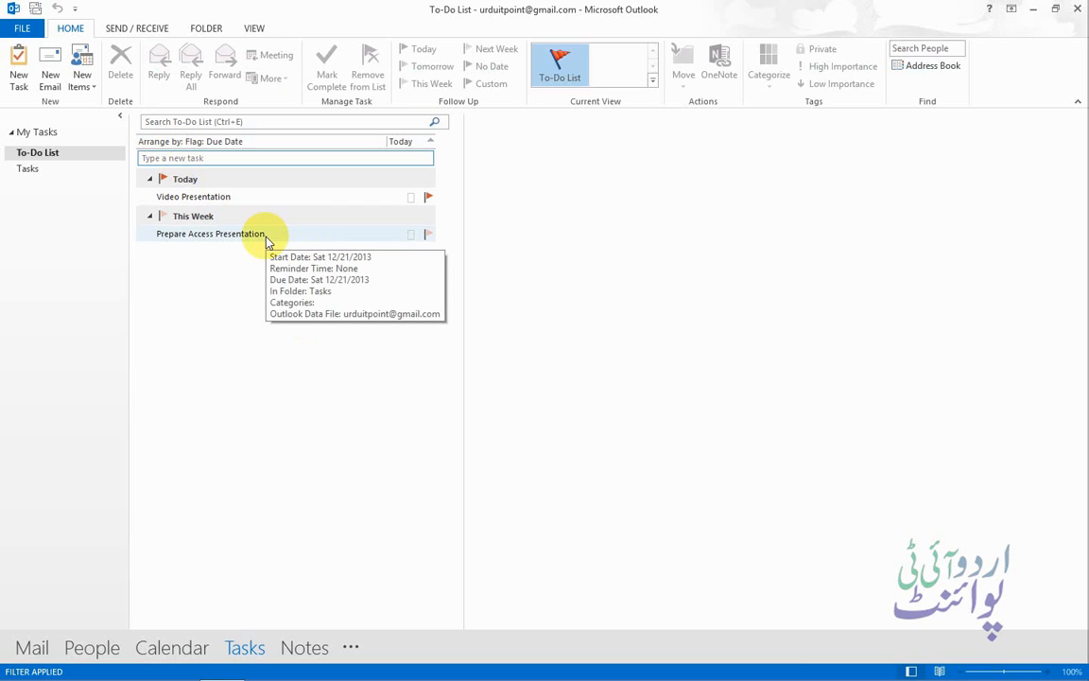
pyautogui.click(267, 238)
pyautogui.rightClick(253, 240)
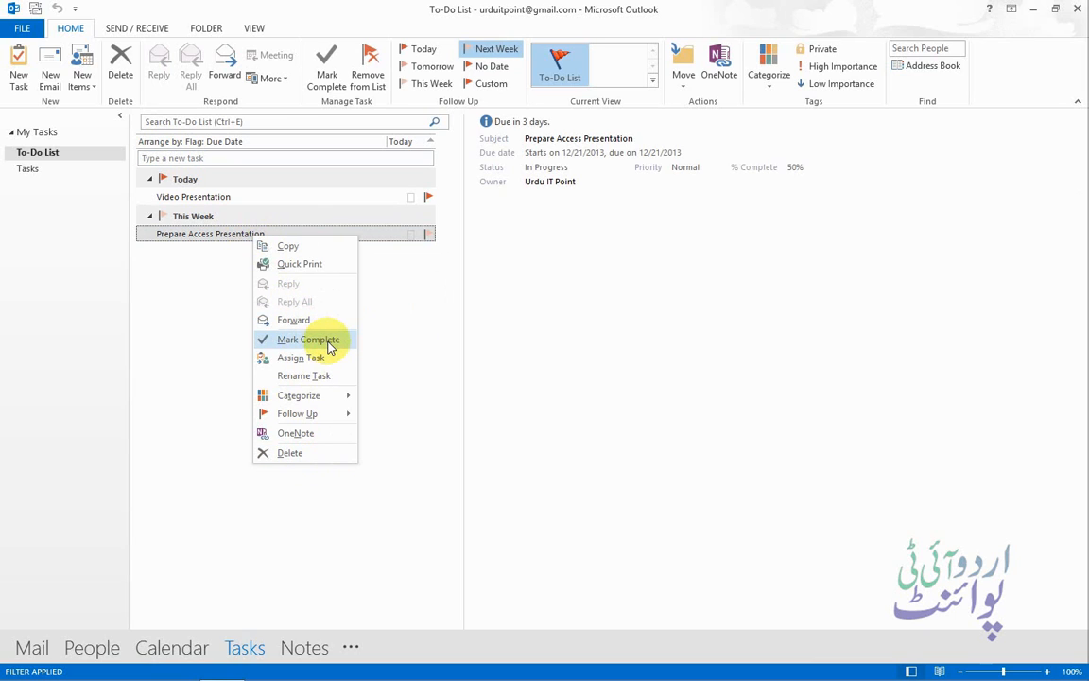
pyautogui.click(359, 236)
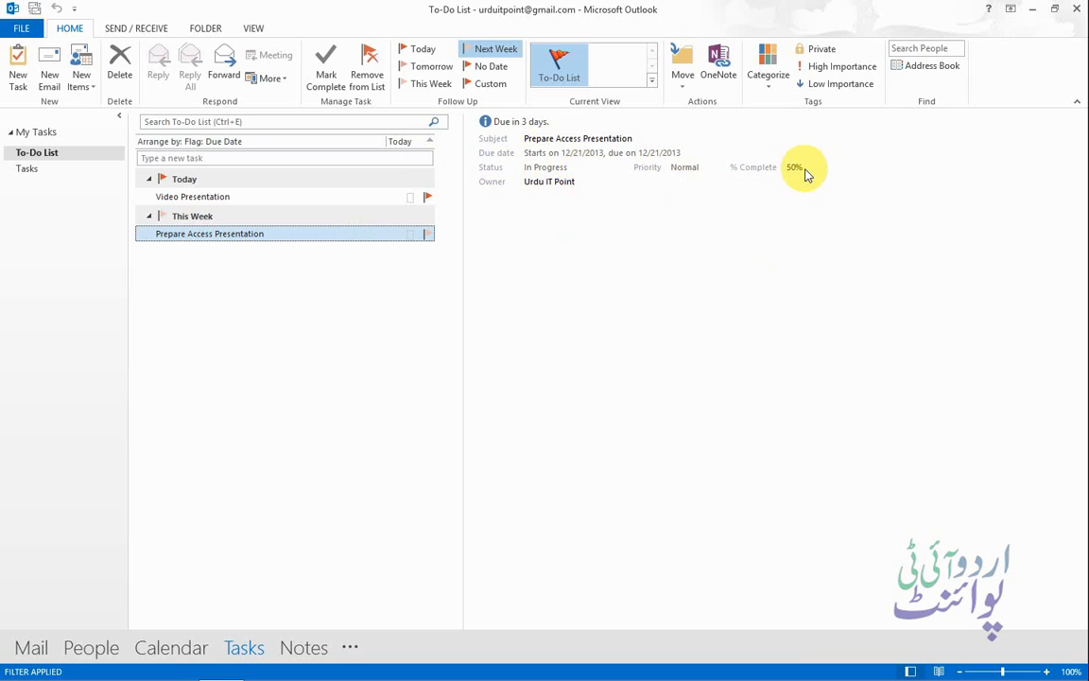
pyautogui.moveTo(296, 244)
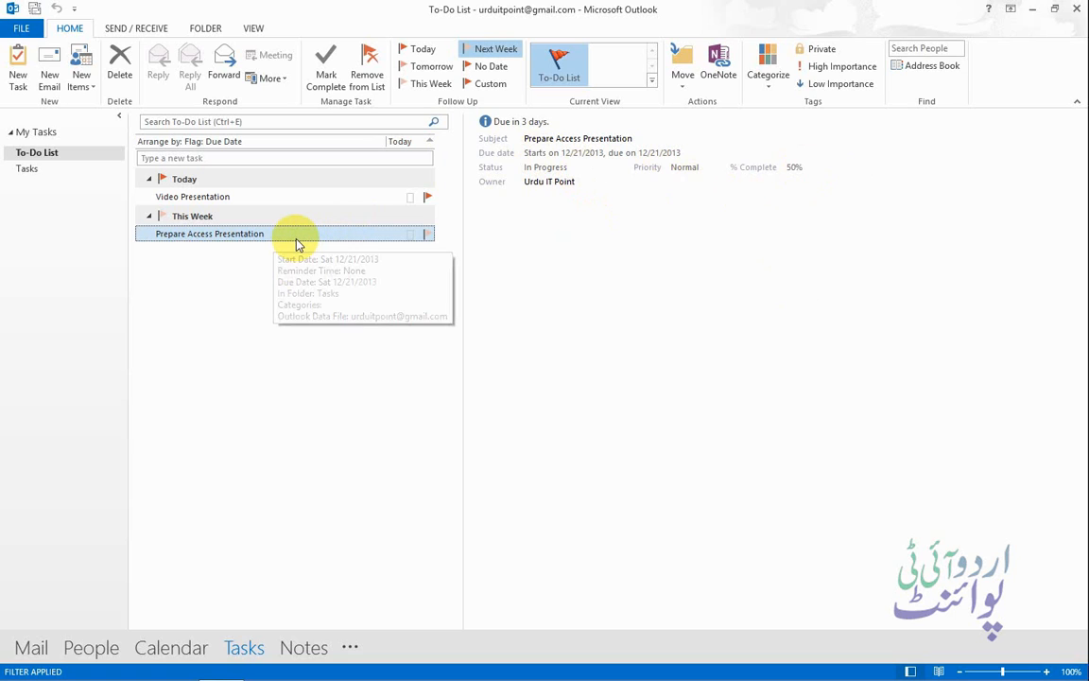
pyautogui.press('Delete')
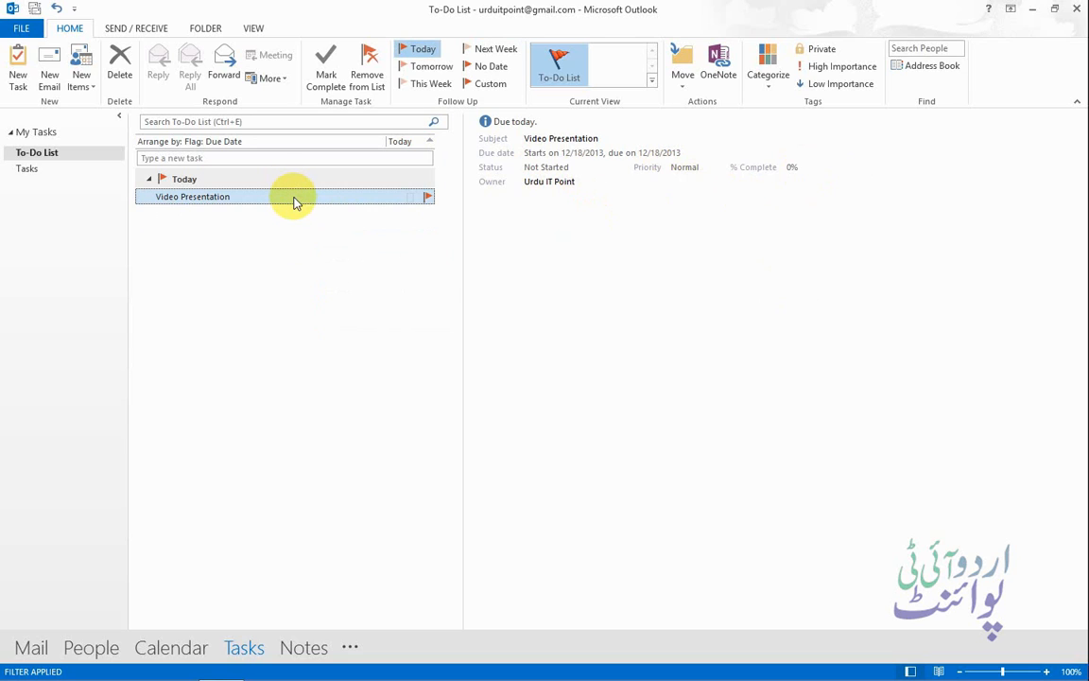
# - Delete the Video Presentation task from the To-Do List
pyautogui.rightClick(293, 200)
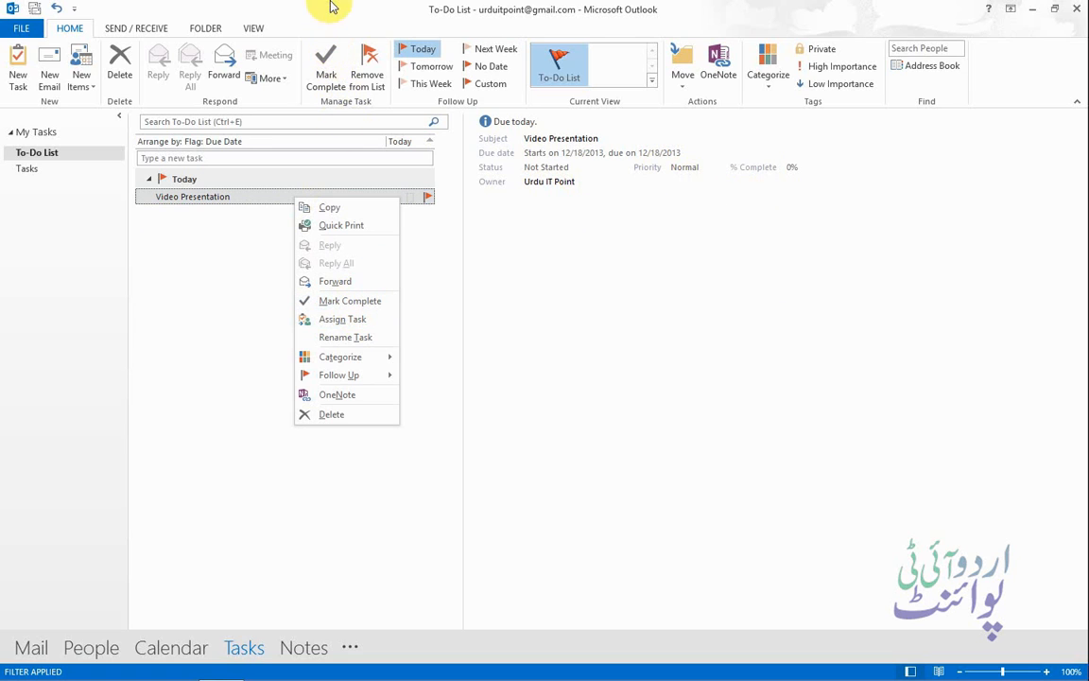
pyautogui.click(268, 205)
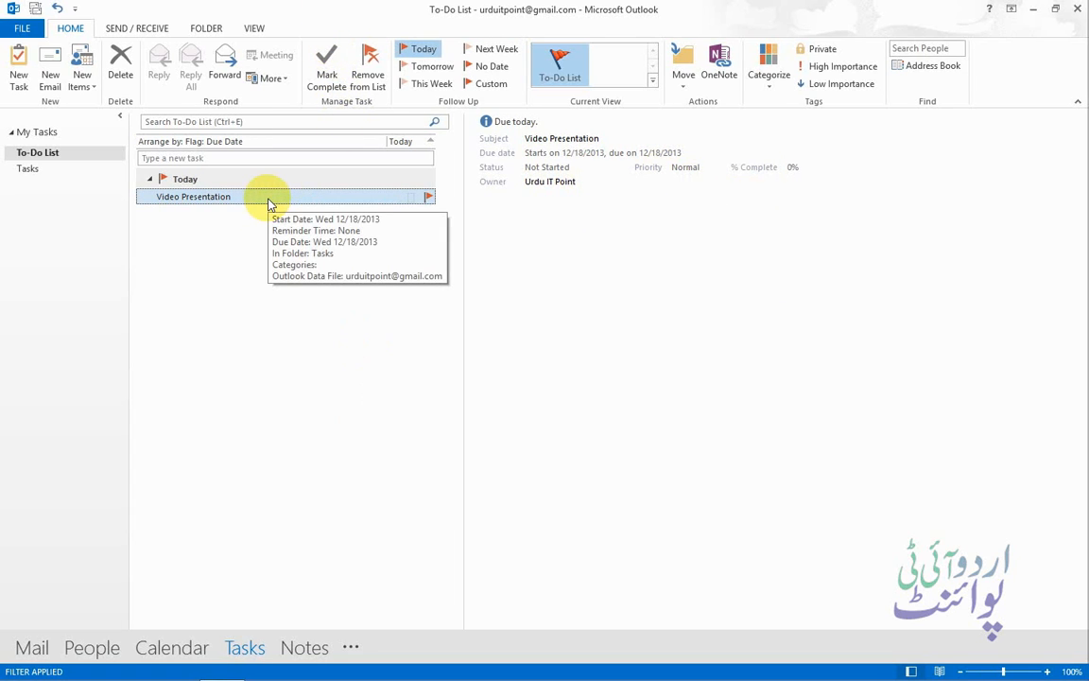
pyautogui.press('Delete')
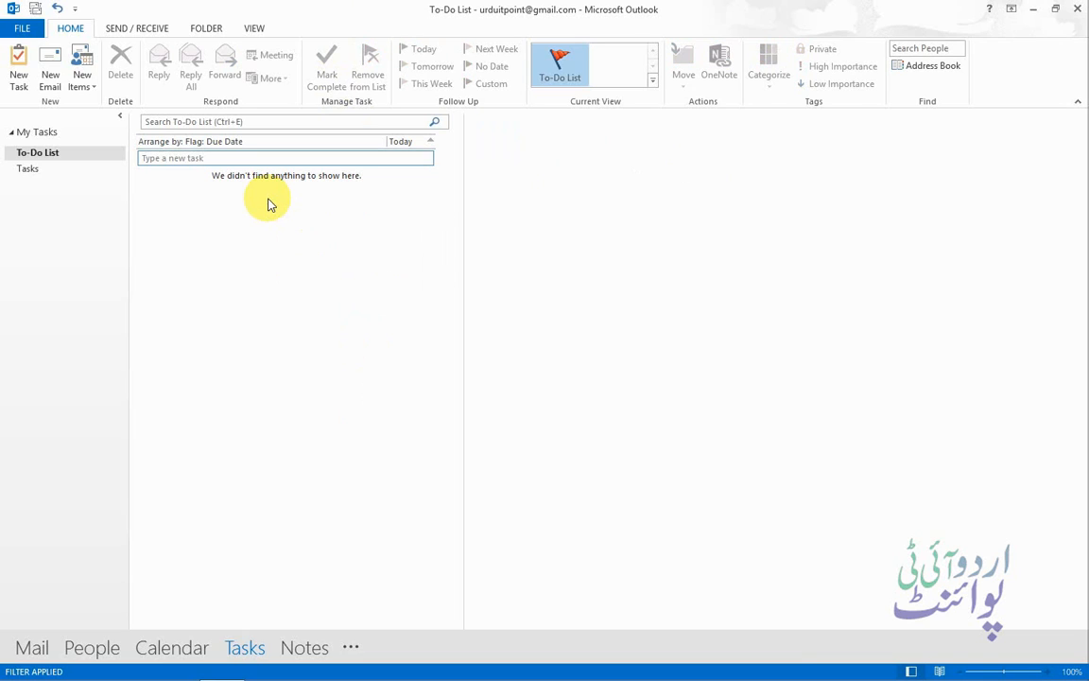
# - Switch to Notes and create a note reading "Presenation of Access", then close it
pyautogui.click(305, 646)
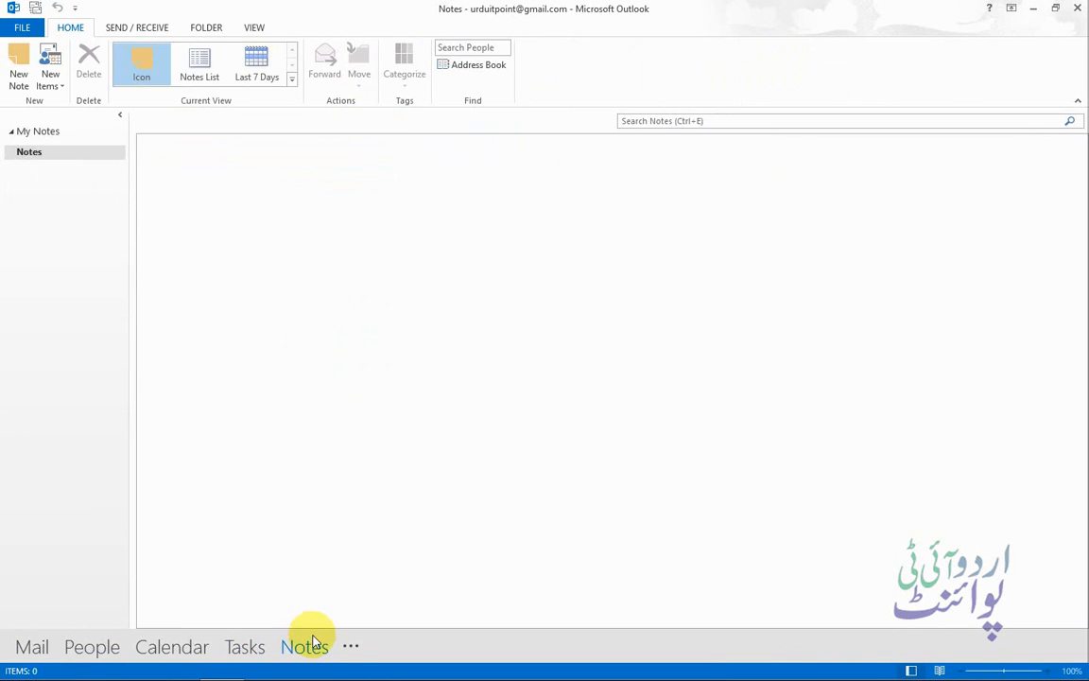
pyautogui.click(19, 73)
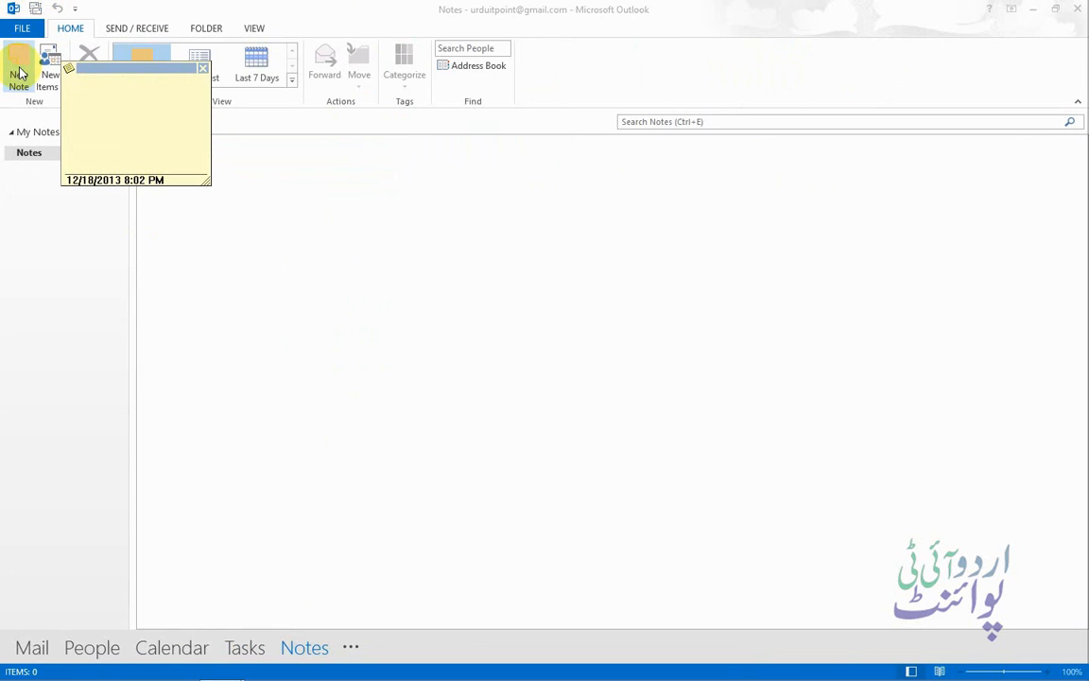
pyautogui.write('Presena')
pyautogui.write('tional')
pyautogui.press('BackSpace')
pyautogui.press('BackSpace')
pyautogui.write('of Access')
pyautogui.moveTo(118, 69); pyautogui.dragTo(191, 162)
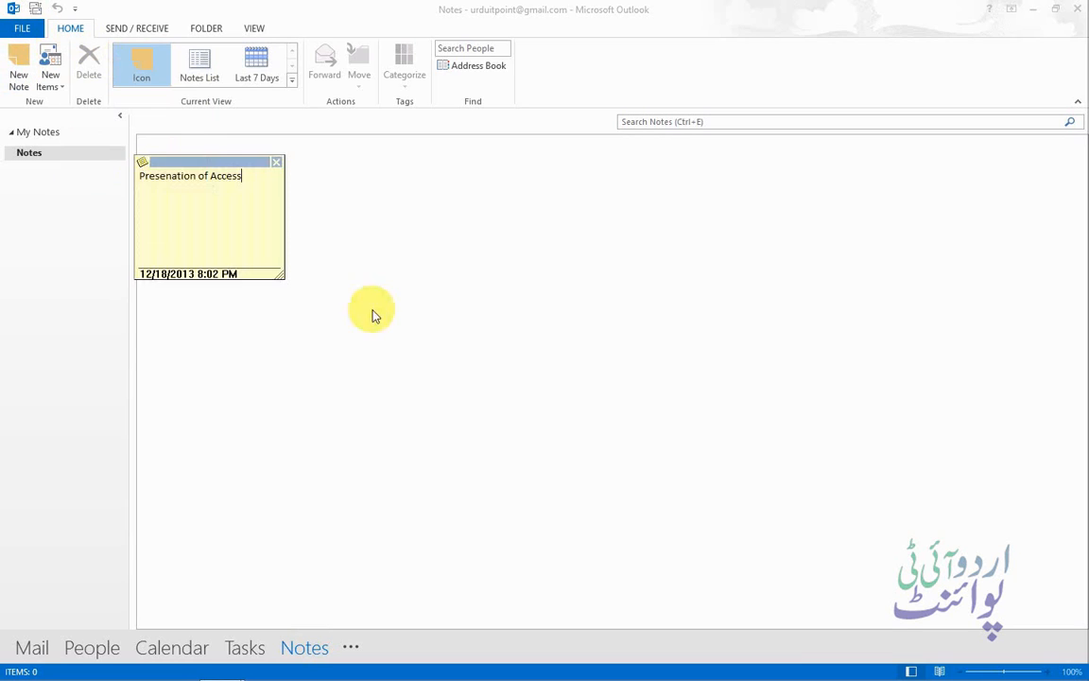
pyautogui.moveTo(373, 311); pyautogui.dragTo(278, 153)
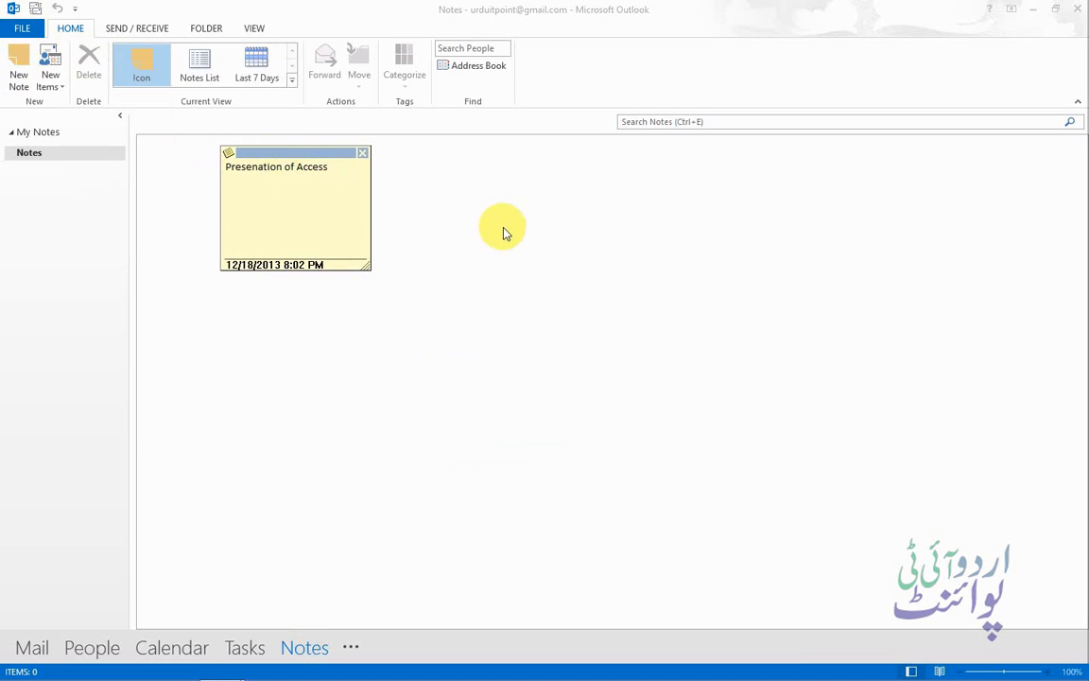
pyautogui.press('Escape')
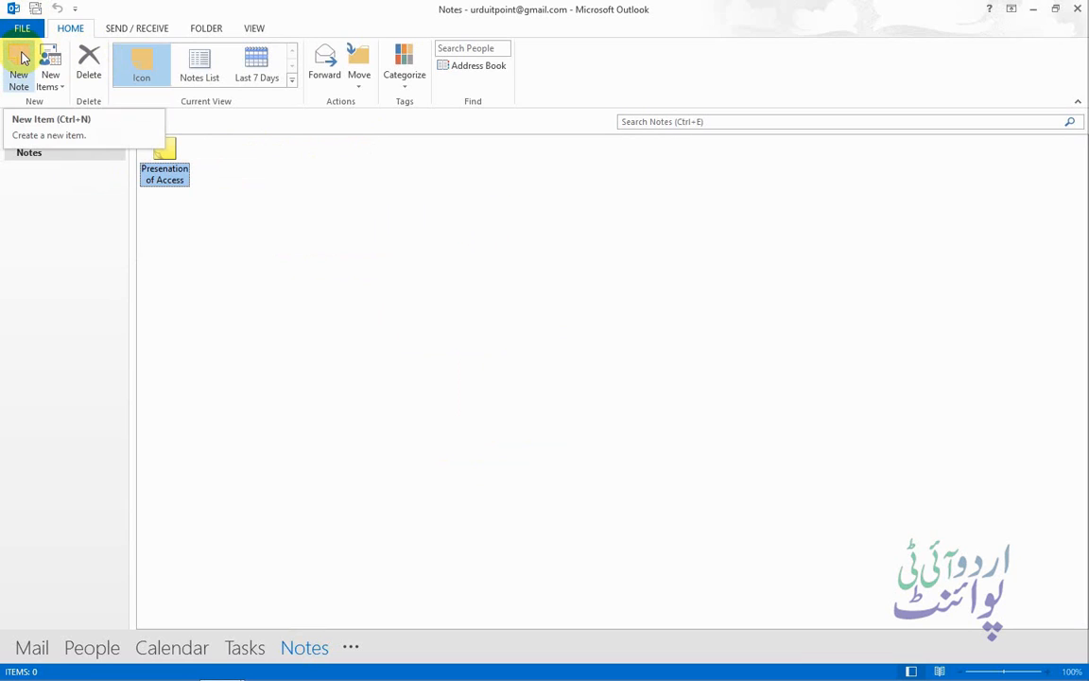
# - Create a second note reading "Prepare Access Lecture" and close it
pyautogui.click(23, 59)
pyautogui.moveTo(99, 75); pyautogui.dragTo(347, 183)
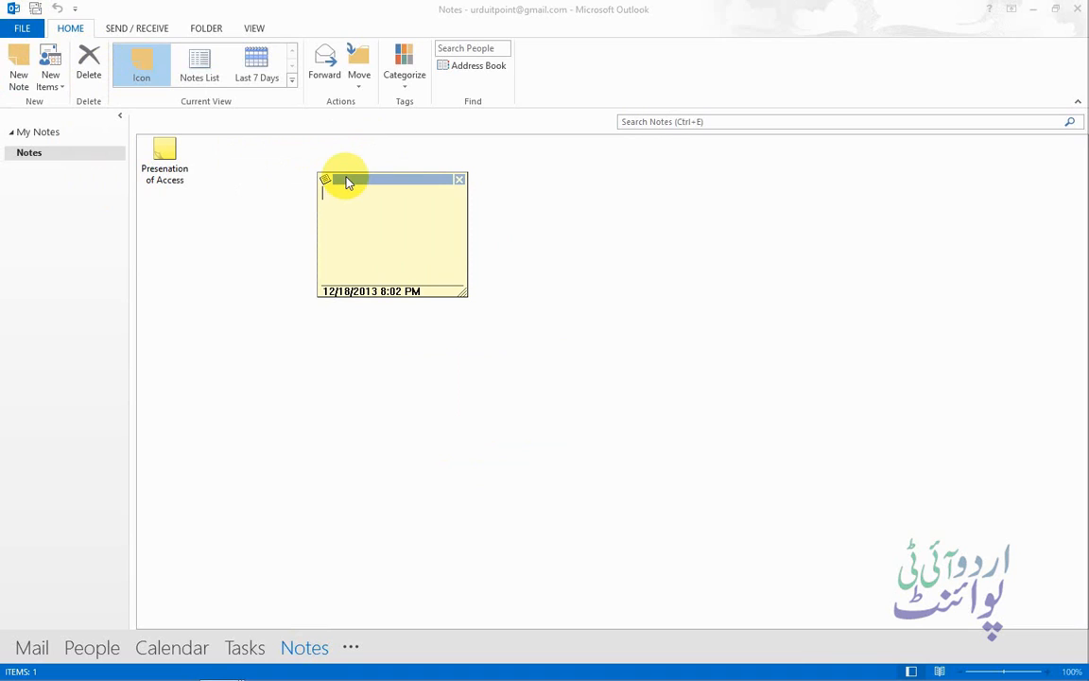
pyautogui.write('Prepare Access Lecture')
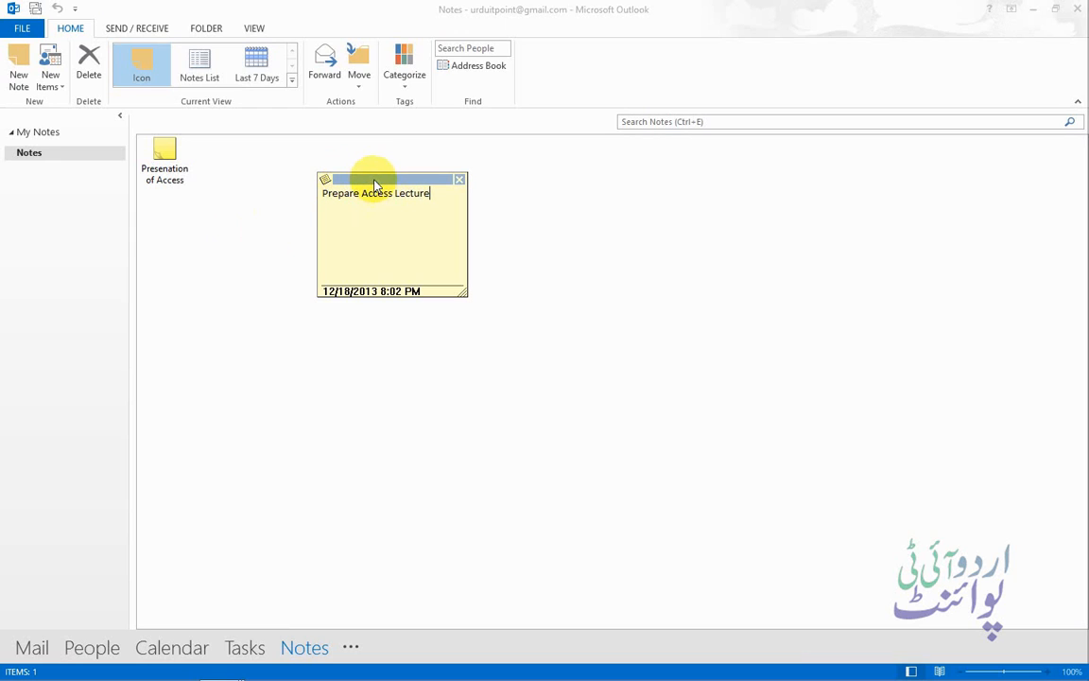
pyautogui.moveTo(370, 175); pyautogui.dragTo(201, 151)
pyautogui.press('Escape')
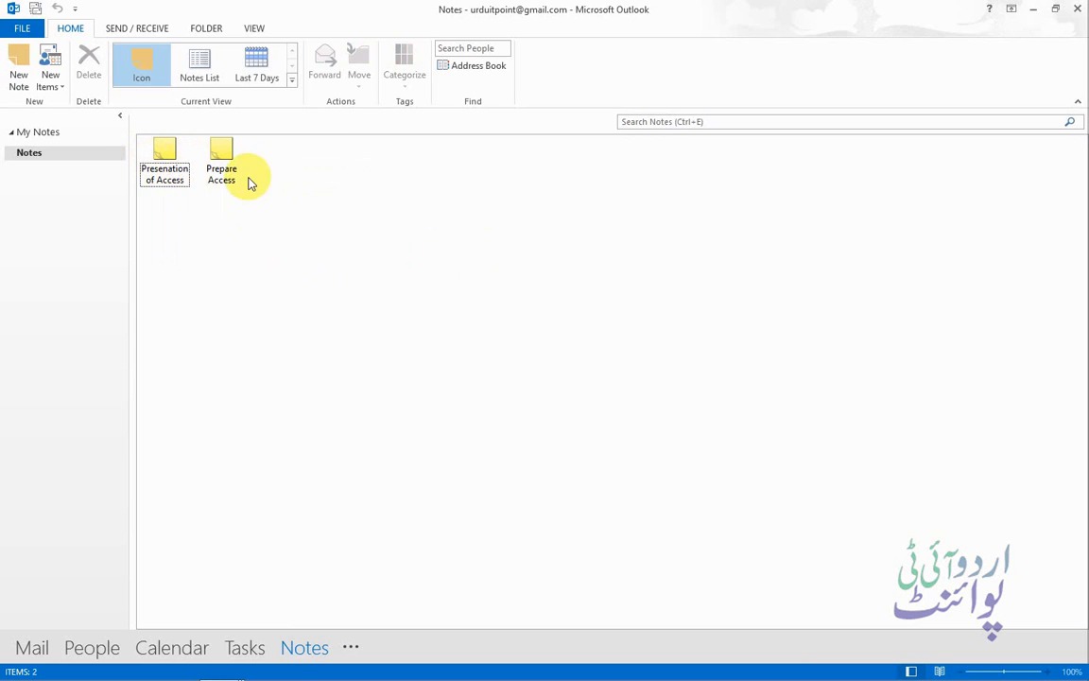
# - Open the "Presenation of Access" note, move it away from the note icons, and close it
pyautogui.doubleClick(174, 185)
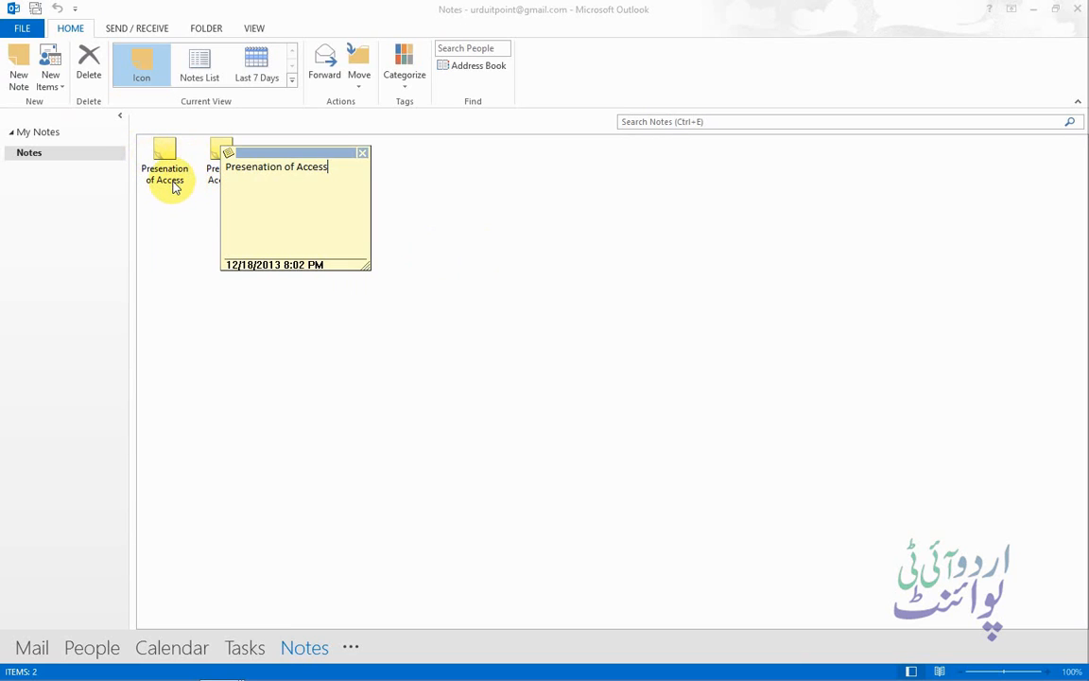
pyautogui.moveTo(288, 152); pyautogui.dragTo(967, 43)
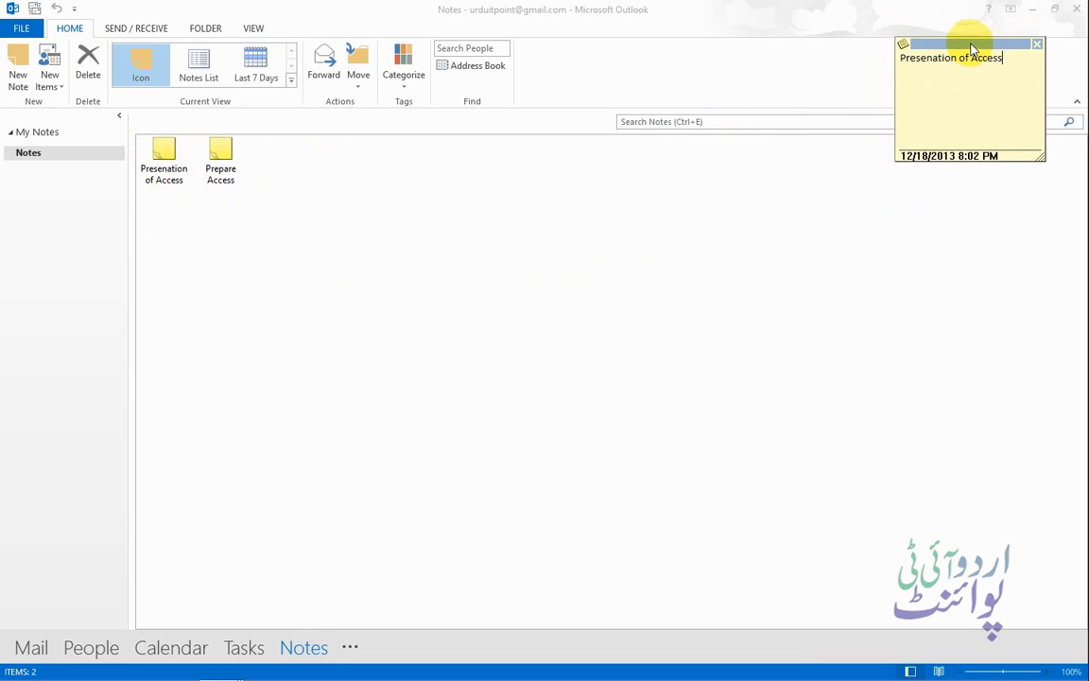
pyautogui.click(1038, 45)
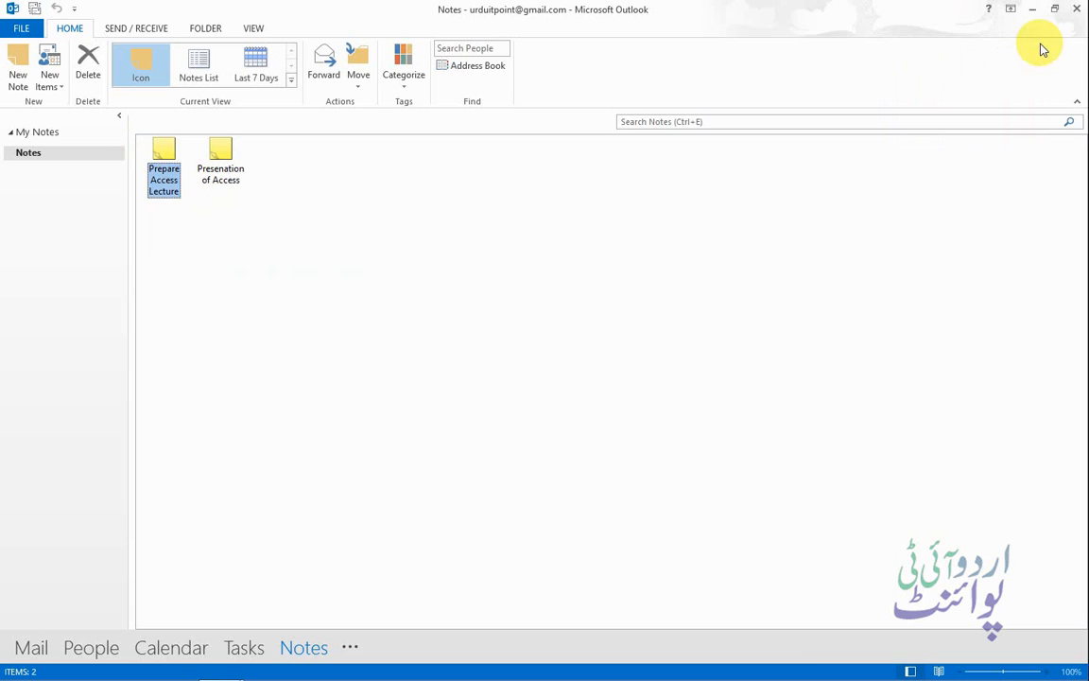
# - Assign the Urdu IT Point category to the "Prepare Access Lecture" note
pyautogui.rightClick(166, 171)
pyautogui.moveTo(241, 244)
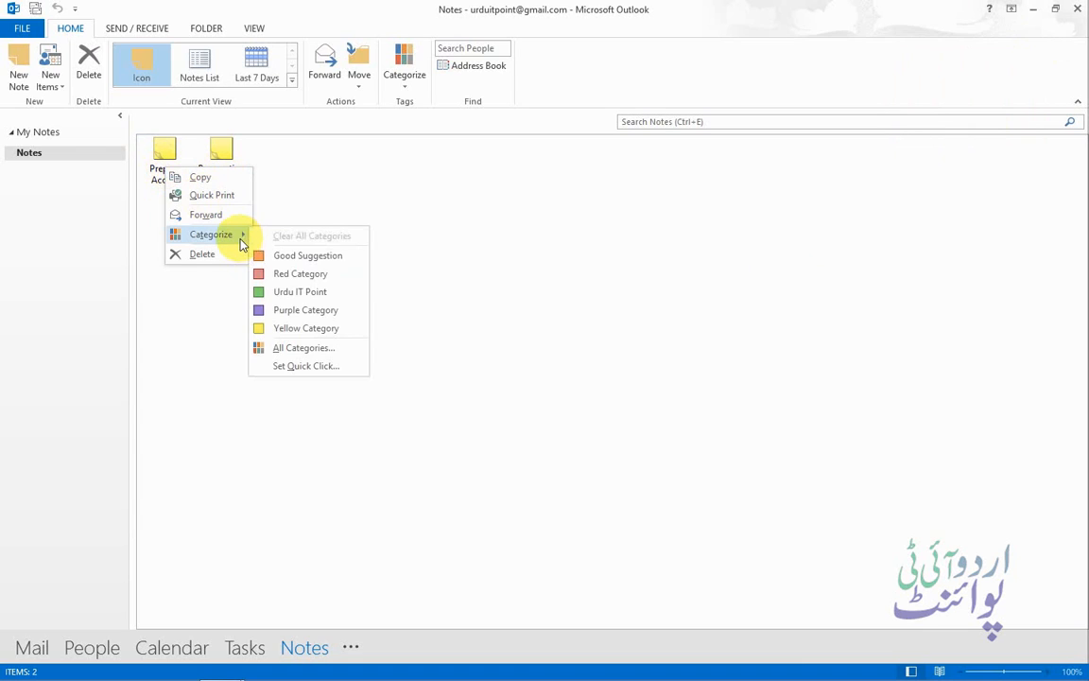
pyautogui.click(322, 293)
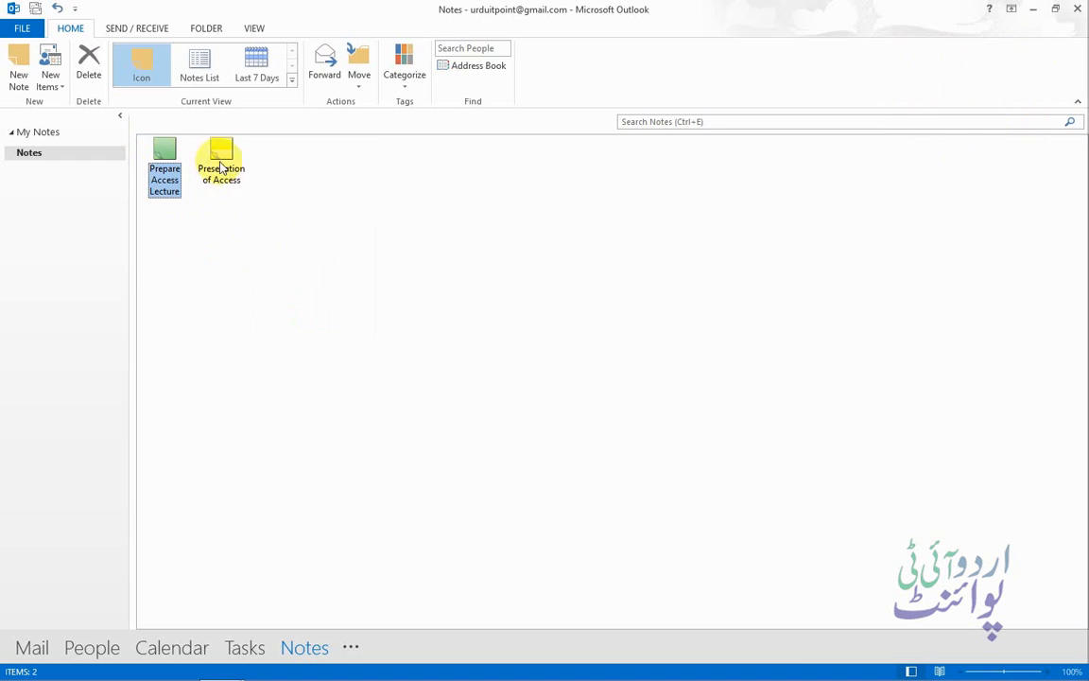
# - Assign the Red Category to the "Presenation of Access" note
pyautogui.click(219, 148)
pyautogui.rightClick(222, 159)
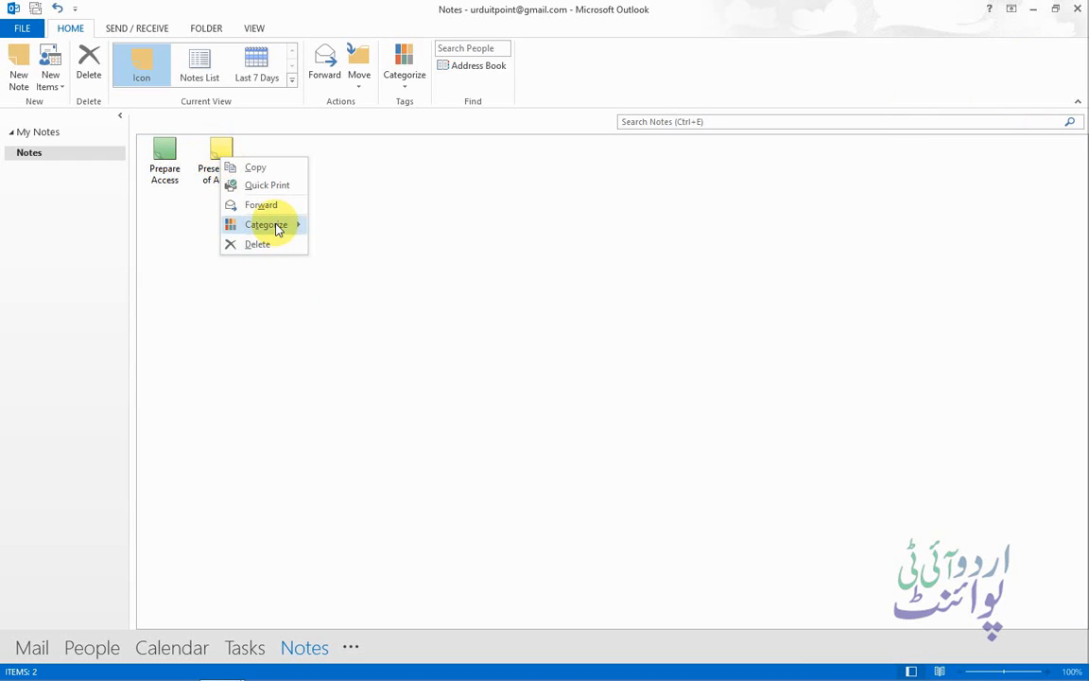
pyautogui.moveTo(292, 224)
pyautogui.click(386, 269)
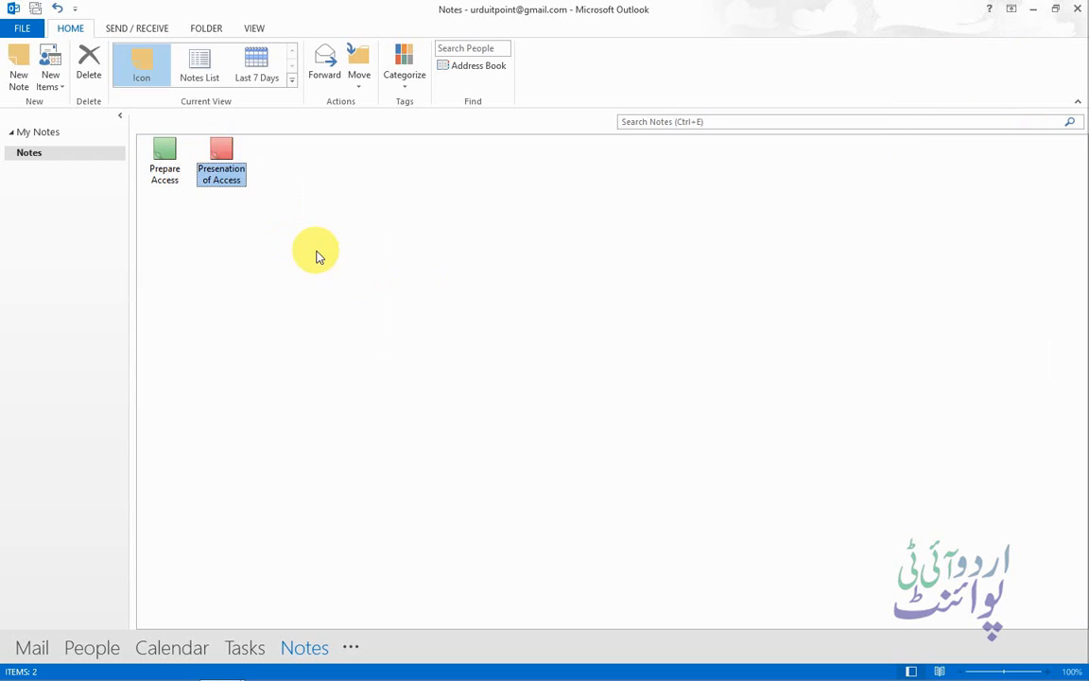
# - Open both categorized notes to check their colors, moving the "Prepare Access Lecture" note aside, then close them
pyautogui.doubleClick(219, 151)
pyautogui.doubleClick(168, 158)
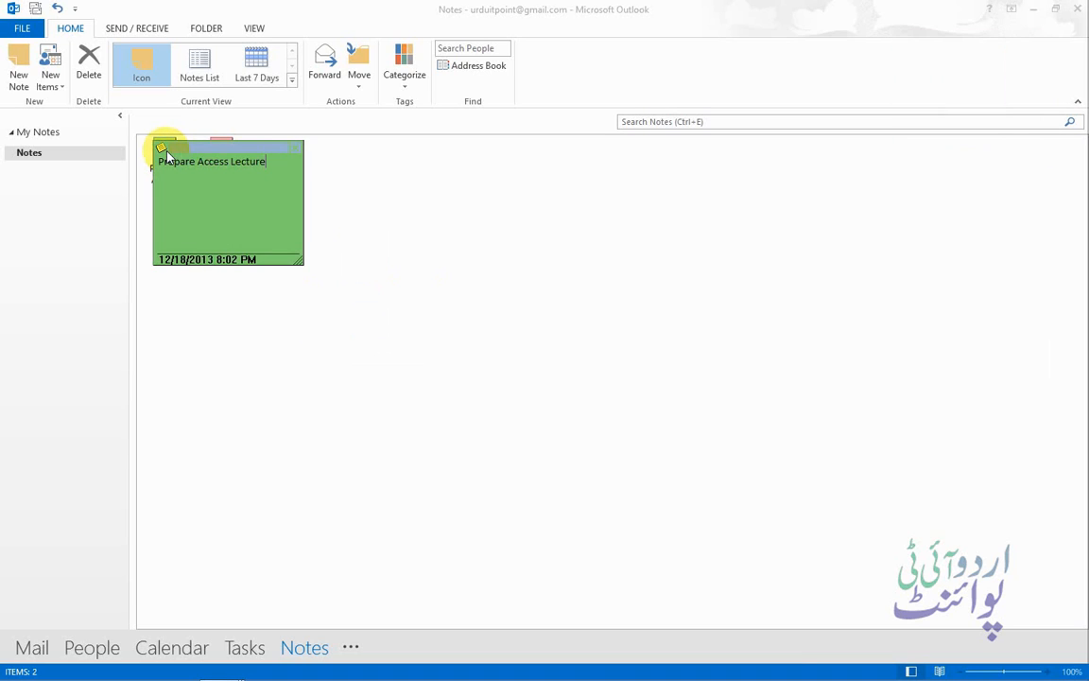
pyautogui.moveTo(197, 141); pyautogui.dragTo(883, 43)
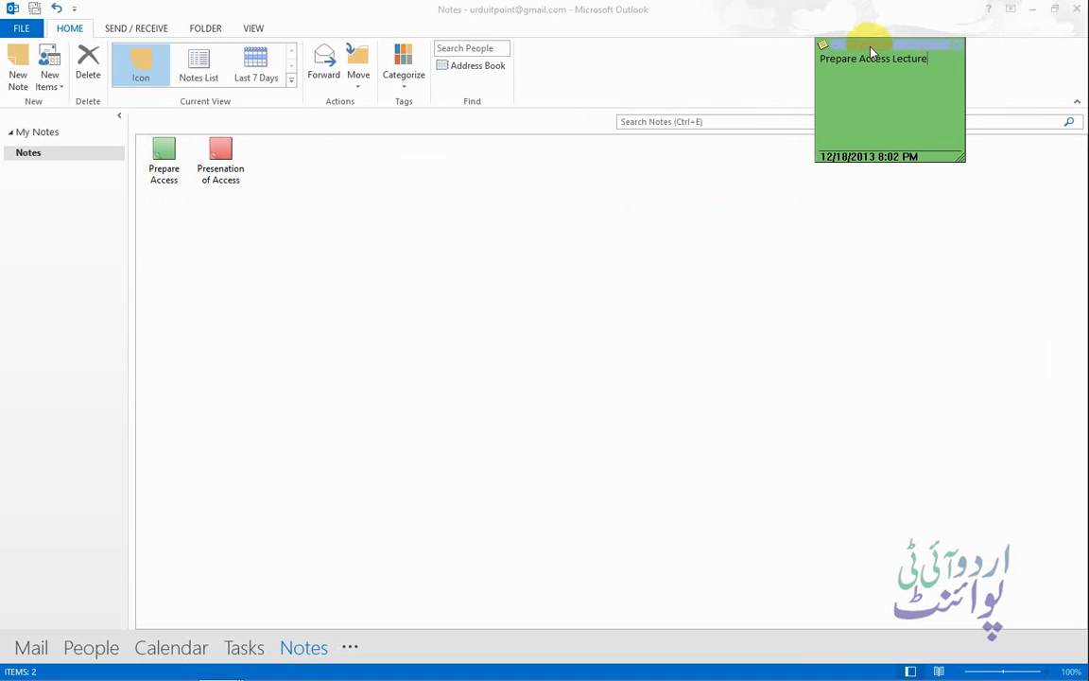
pyautogui.doubleClick(225, 153)
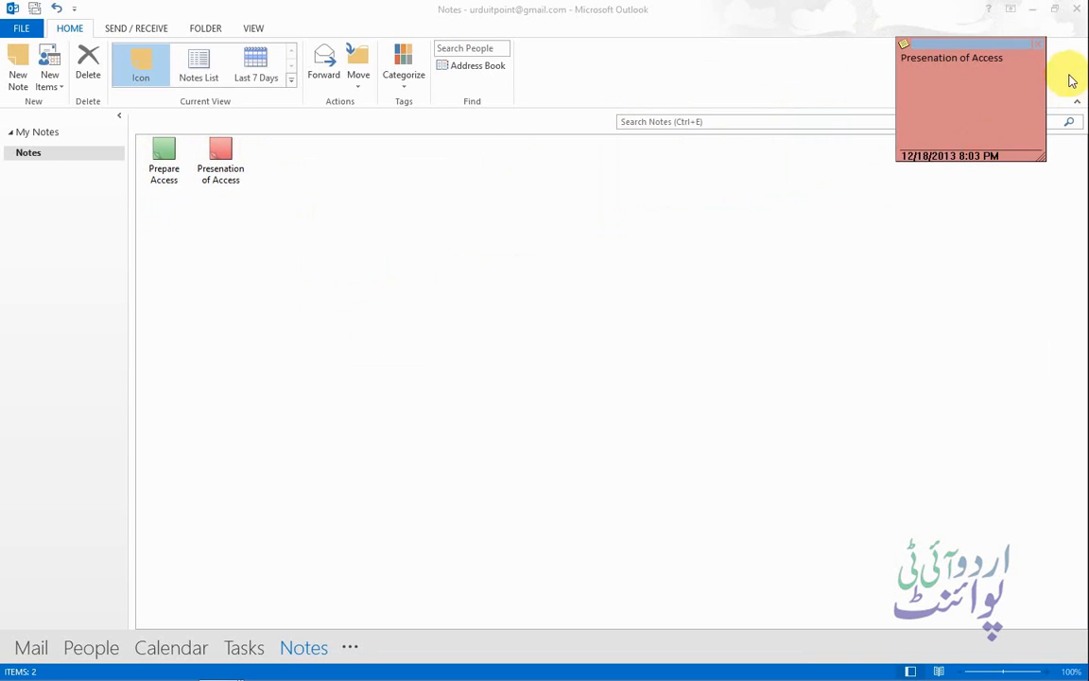
pyautogui.click(1039, 44)
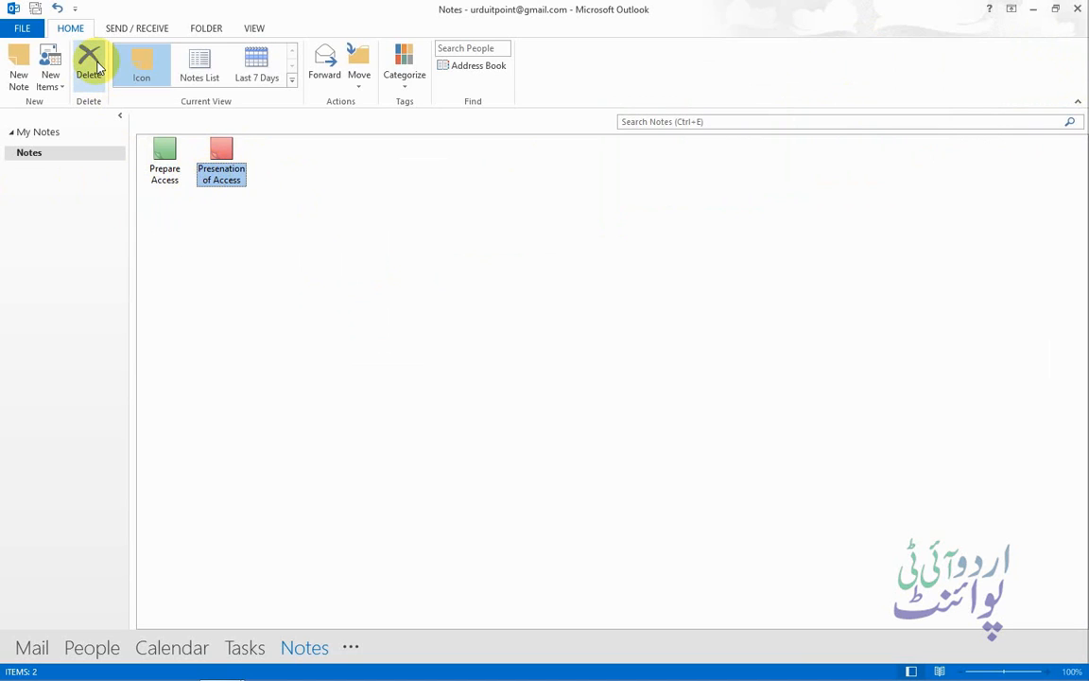
# - Delete the "Presenation of Access" and "Prepare Access Lecture" notes
pyautogui.rightClick(224, 169)
pyautogui.click(273, 255)
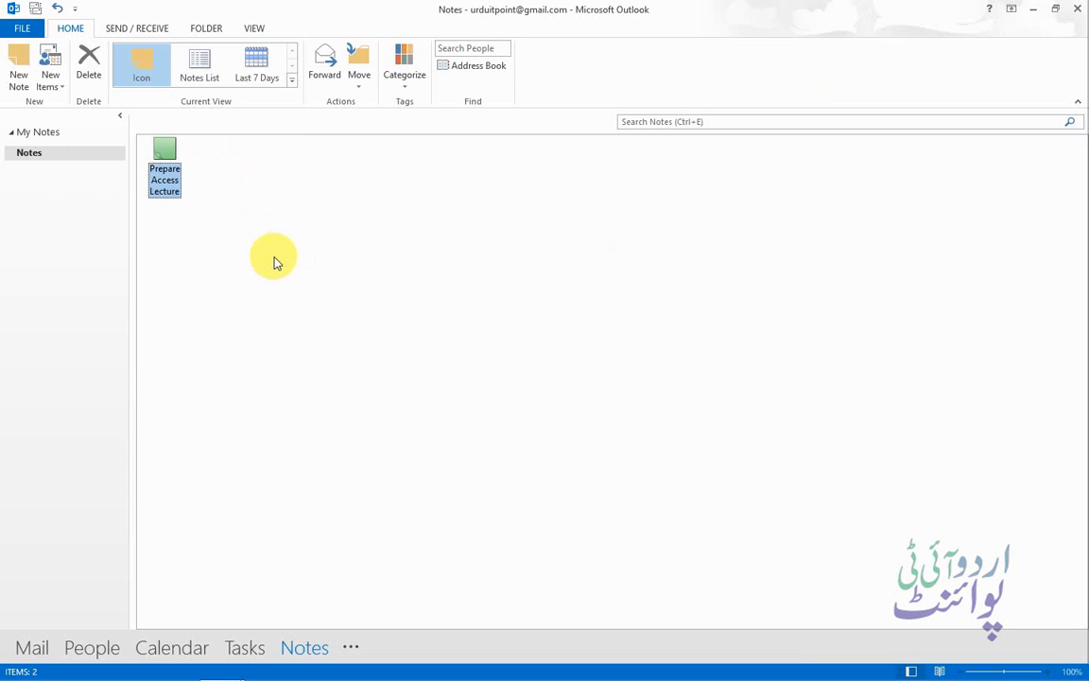
pyautogui.rightClick(180, 189)
pyautogui.click(232, 273)
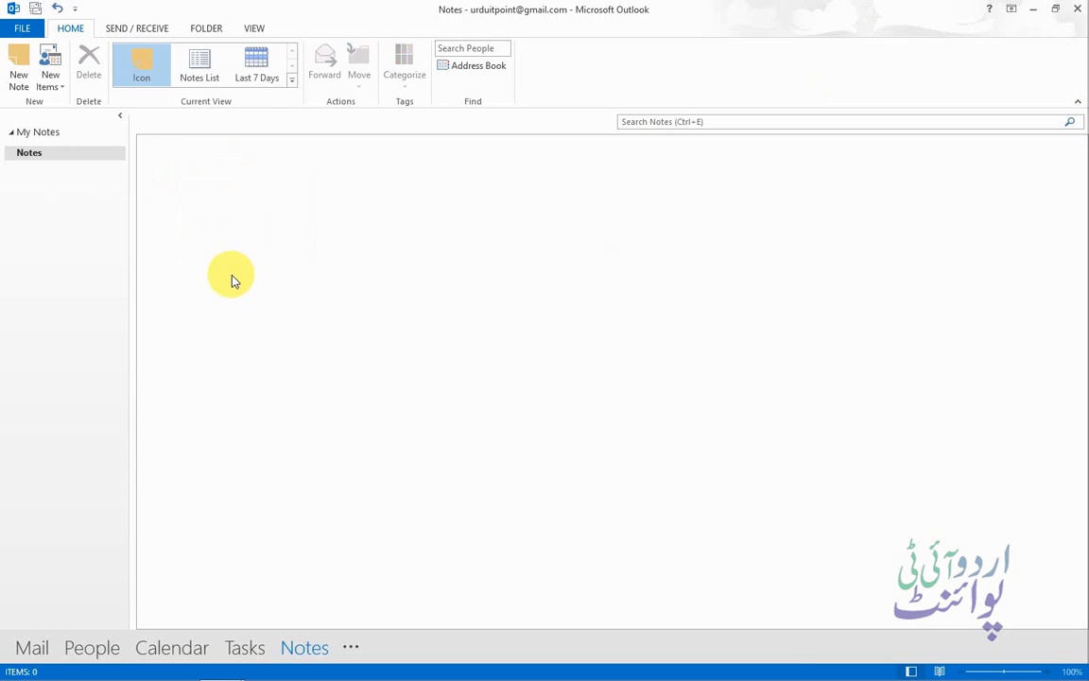
# - Create a new note with the text "Create presentation", move it into the empty notes area, and close it
pyautogui.click(17, 66)
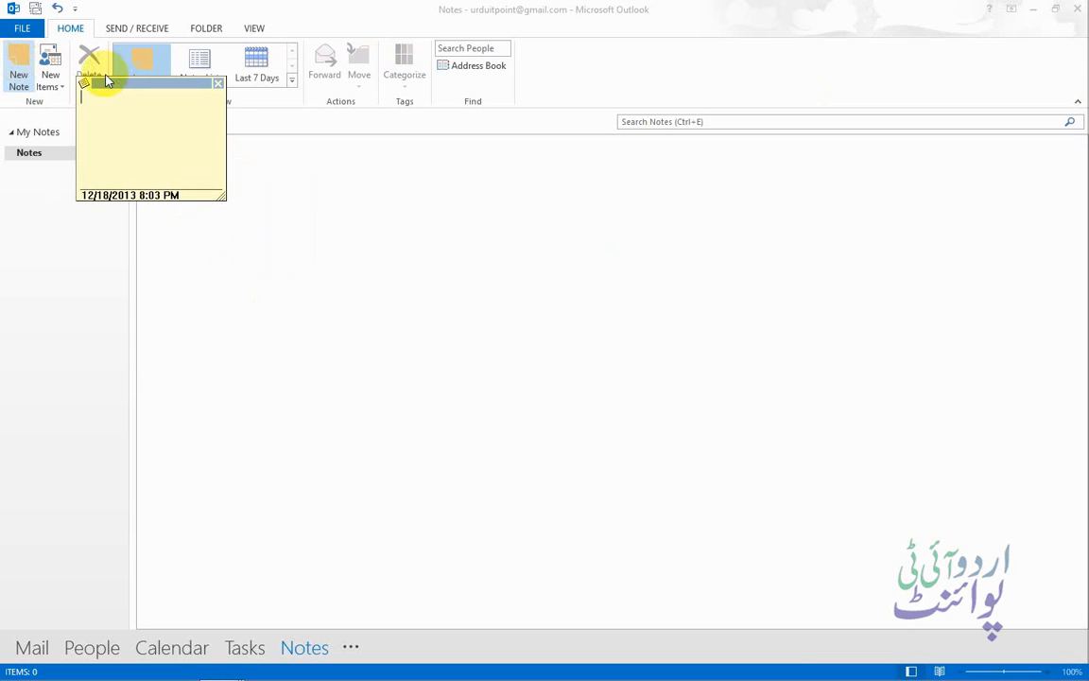
pyautogui.moveTo(115, 88); pyautogui.dragTo(218, 153)
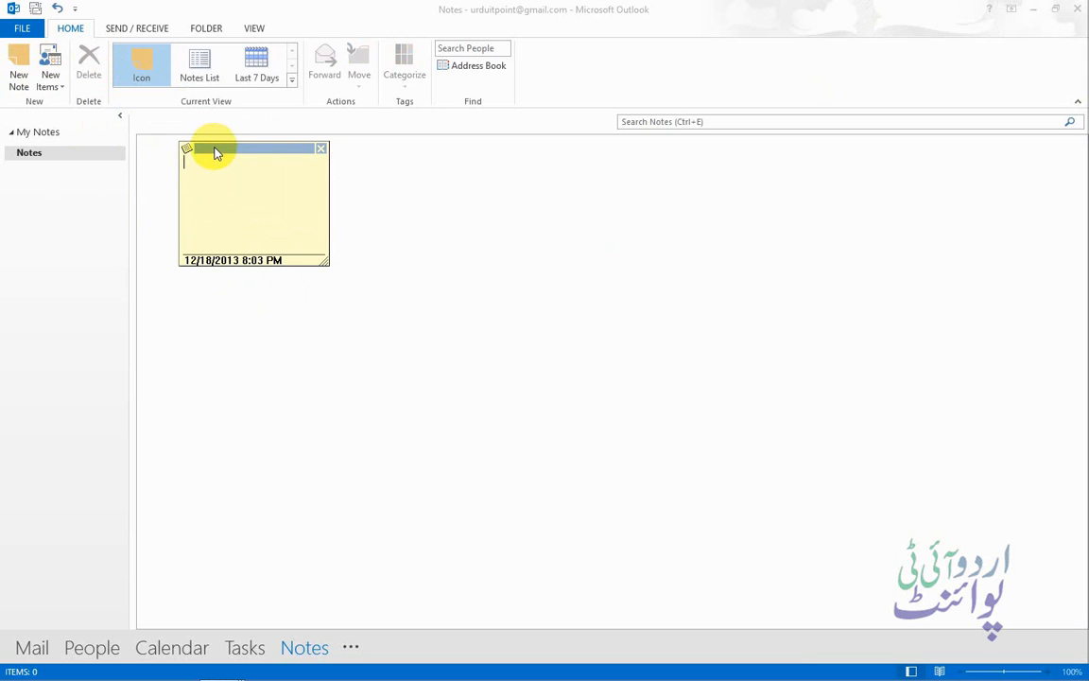
pyautogui.write('Create presentation')
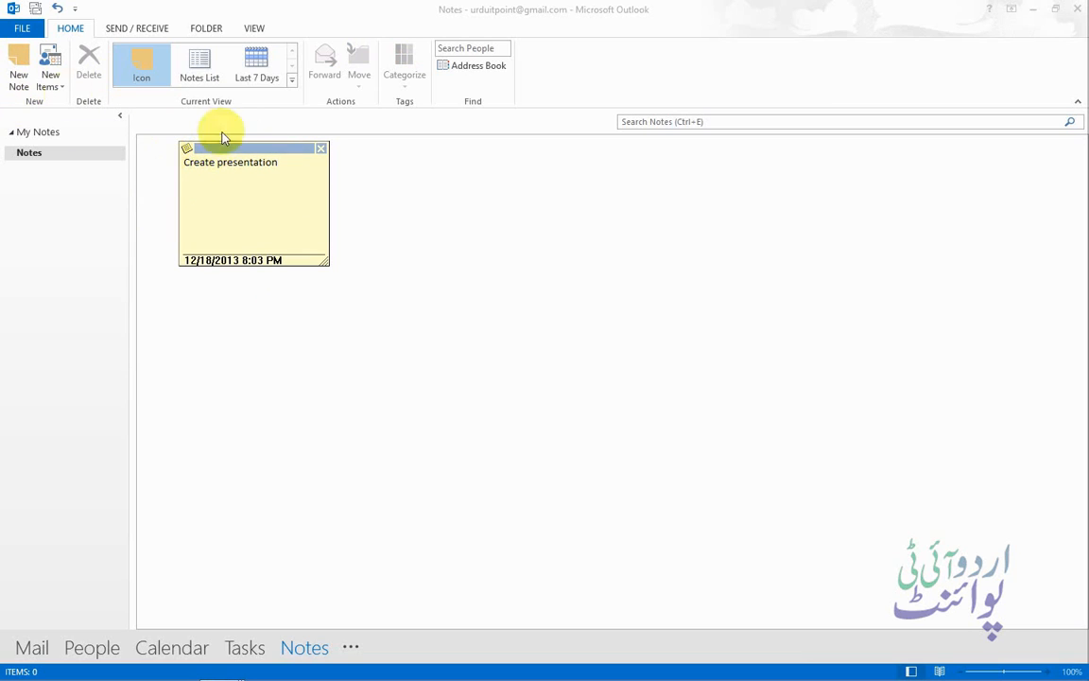
pyautogui.click(320, 149)
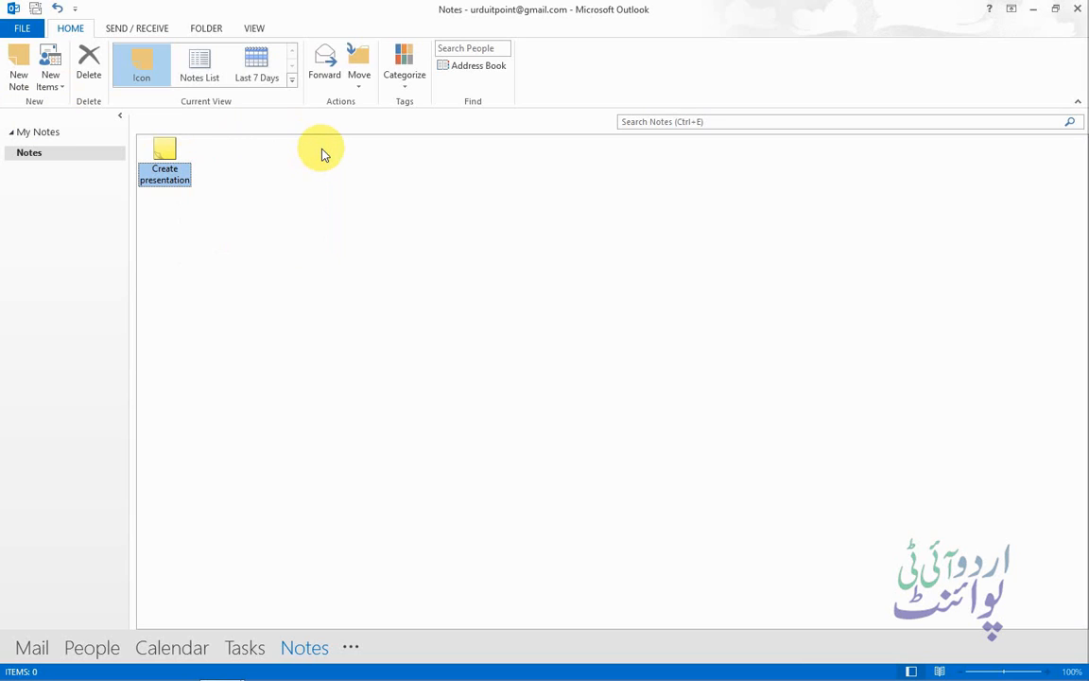
# - Start forwarding the "Create presentation" note as an email, and discard the message without saving it
pyautogui.rightClick(166, 183)
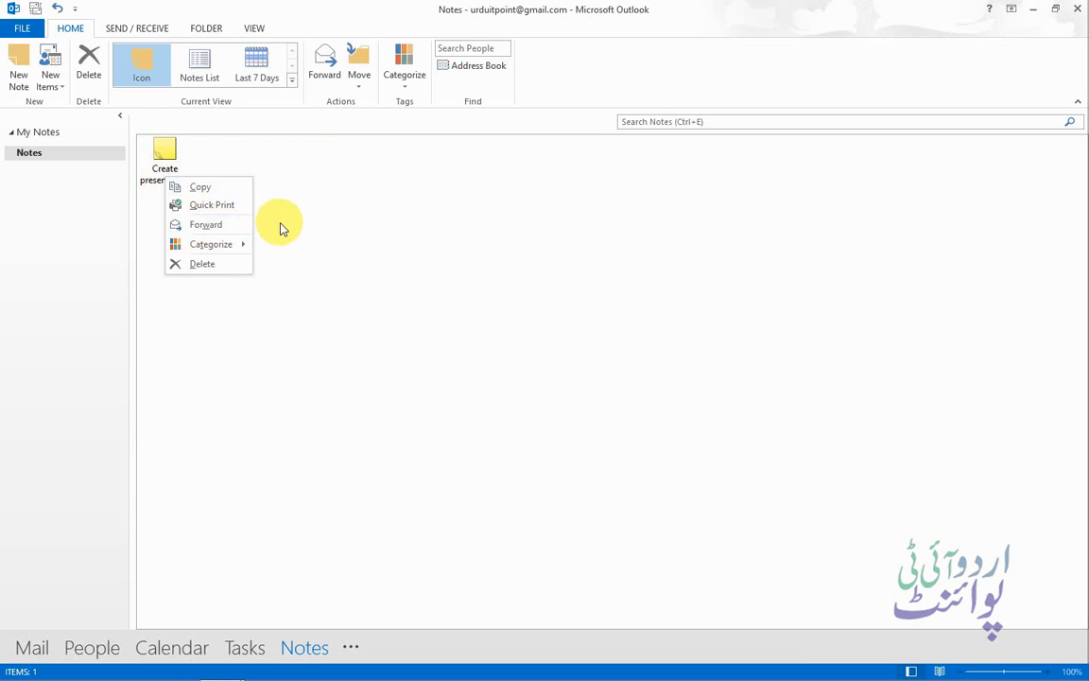
pyautogui.click(226, 230)
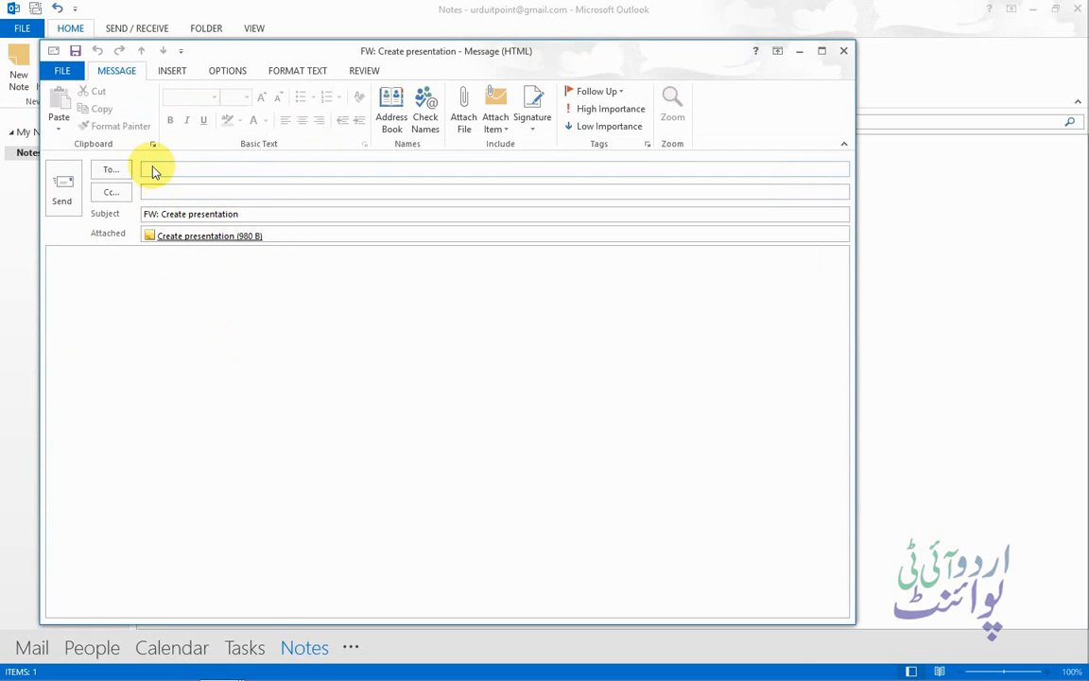
pyautogui.click(843, 52)
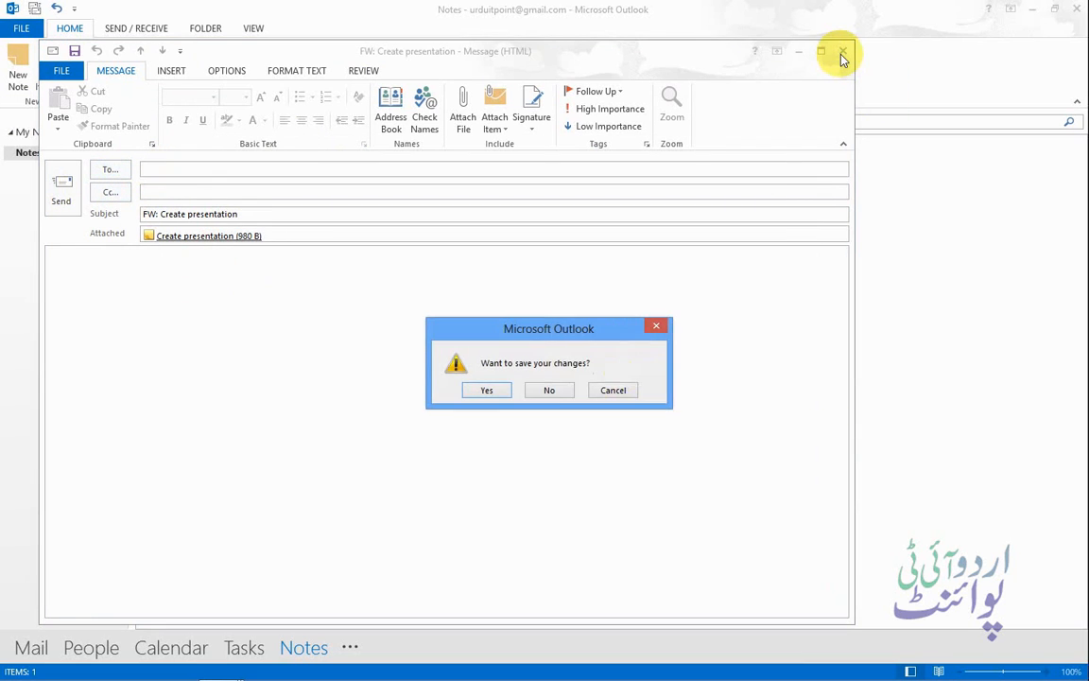
pyautogui.click(548, 389)
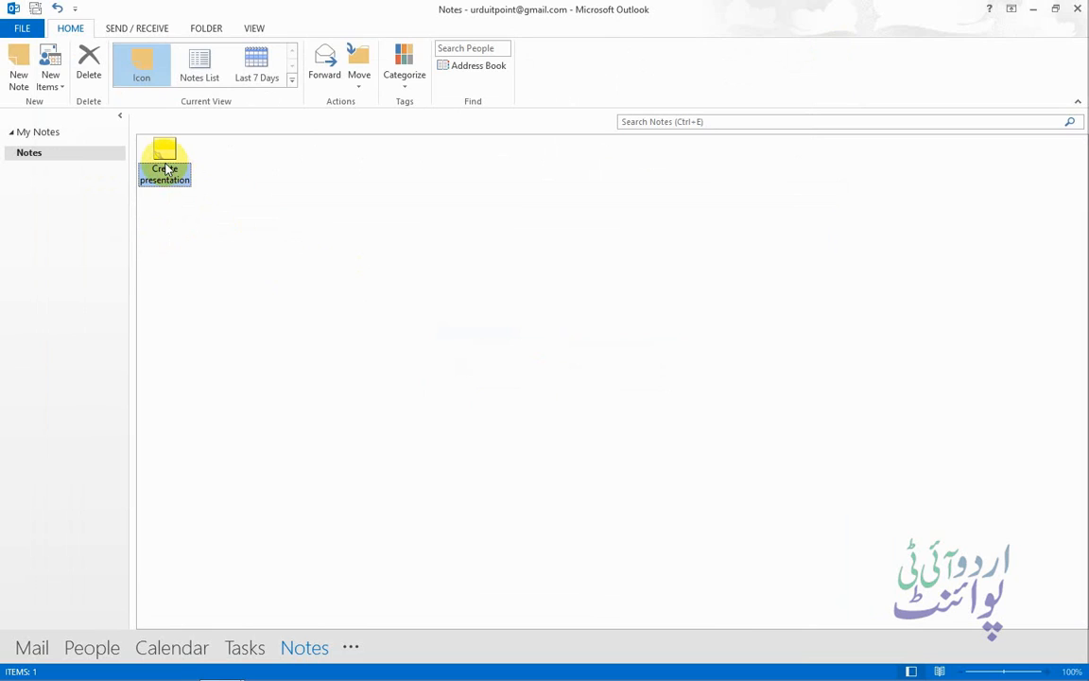
# - Delete the "Create presentation" note
pyautogui.press('Delete')
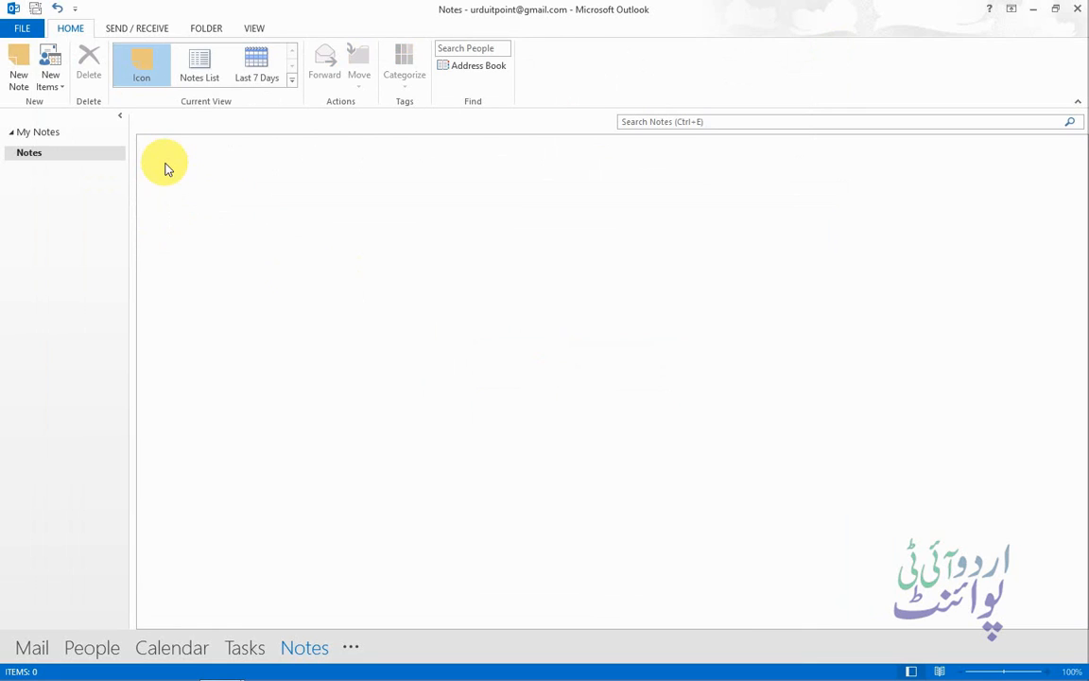
# - Switch to Mail, open the data files in the account settings, and examine the Archives and Gmail account data files
pyautogui.click(38, 648)
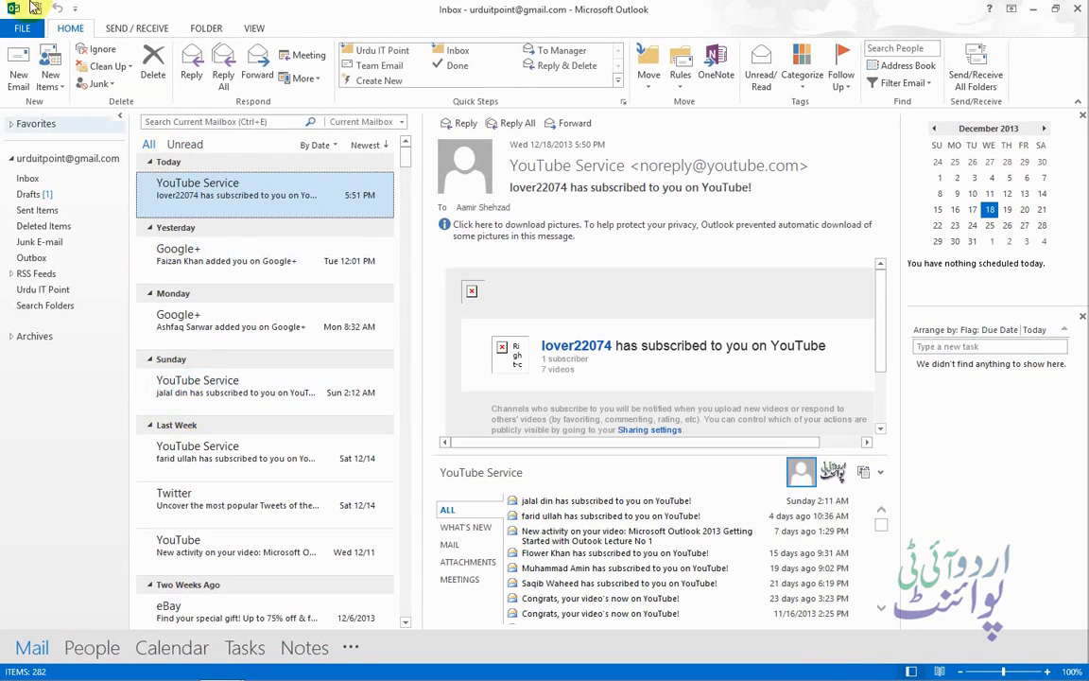
pyautogui.click(23, 30)
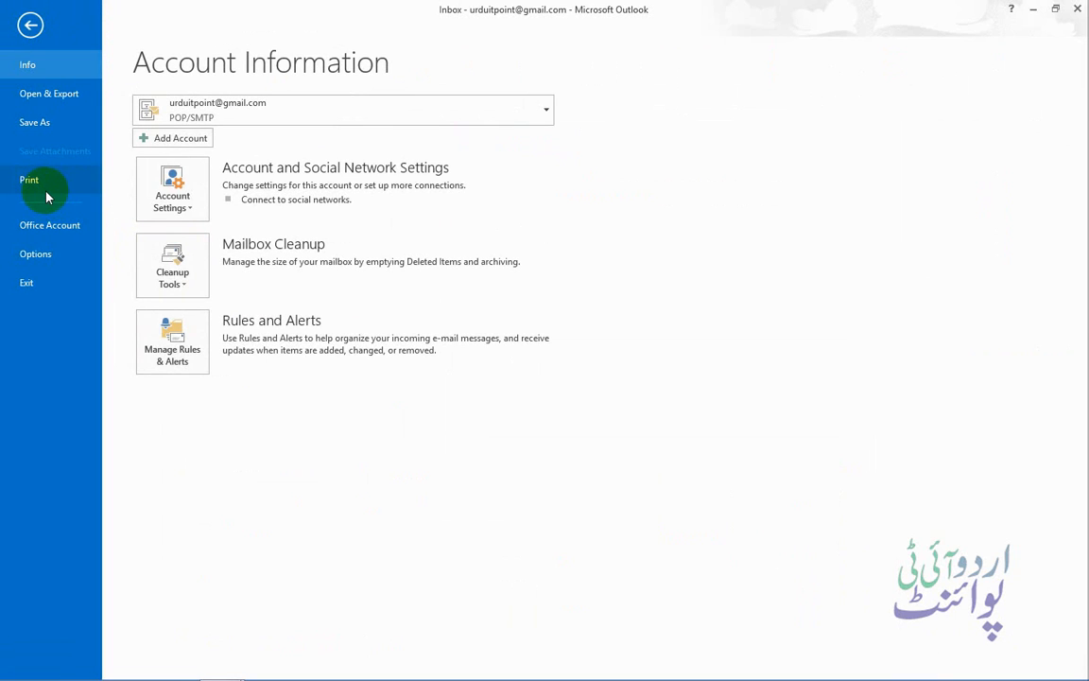
pyautogui.click(201, 212)
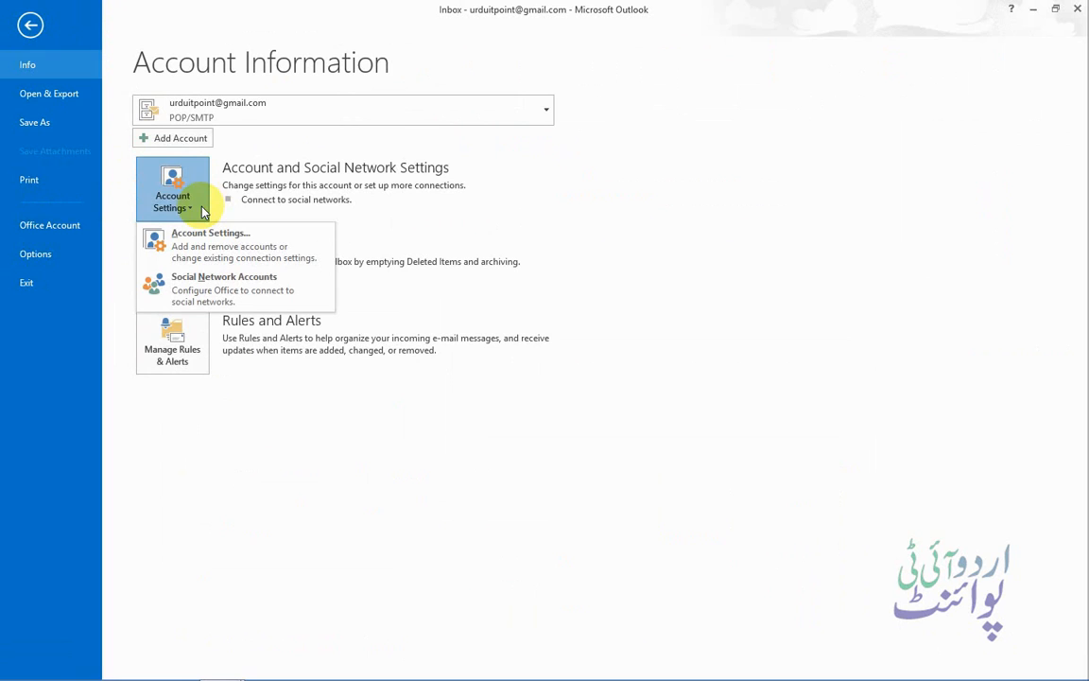
pyautogui.click(224, 255)
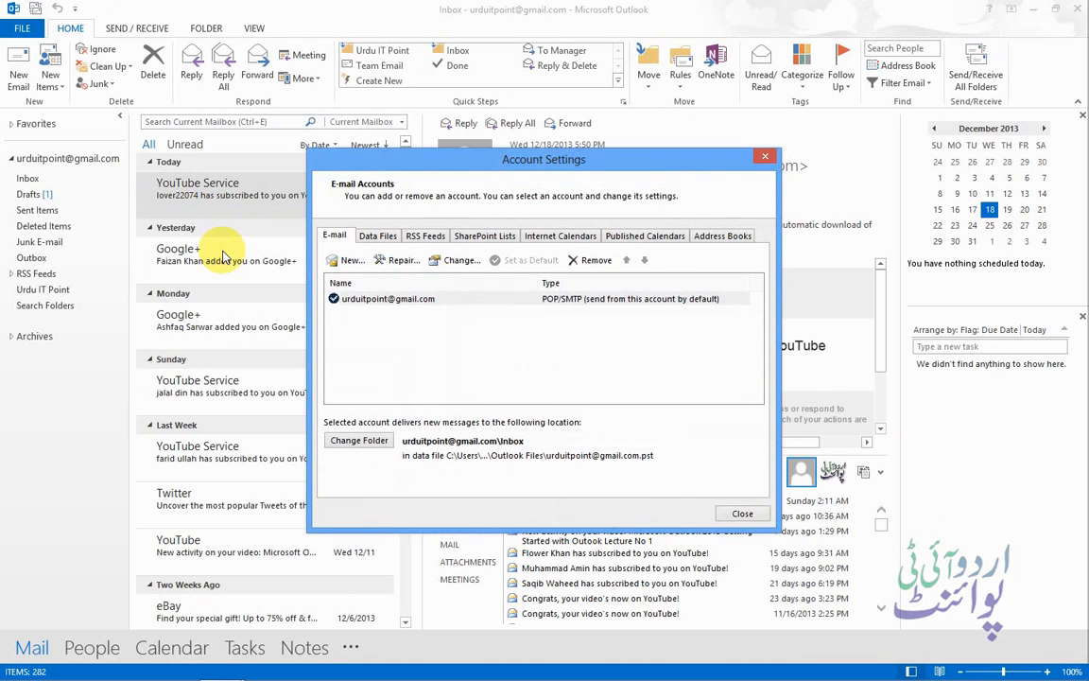
pyautogui.click(383, 236)
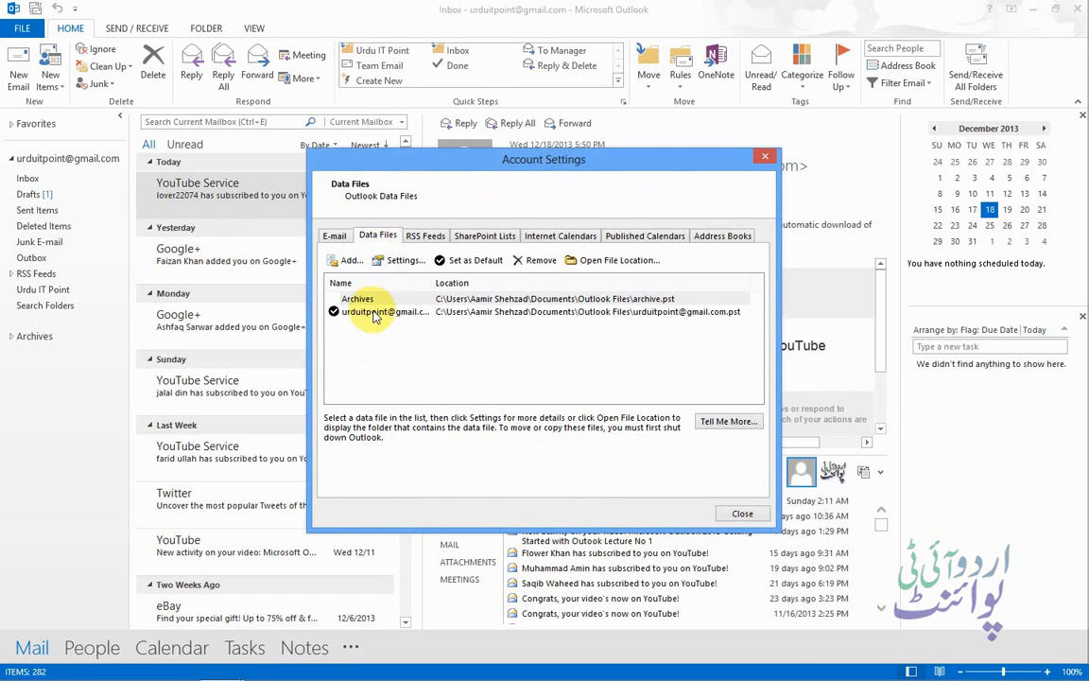
pyautogui.click(361, 311)
pyautogui.click(371, 299)
pyautogui.click(372, 313)
pyautogui.click(370, 299)
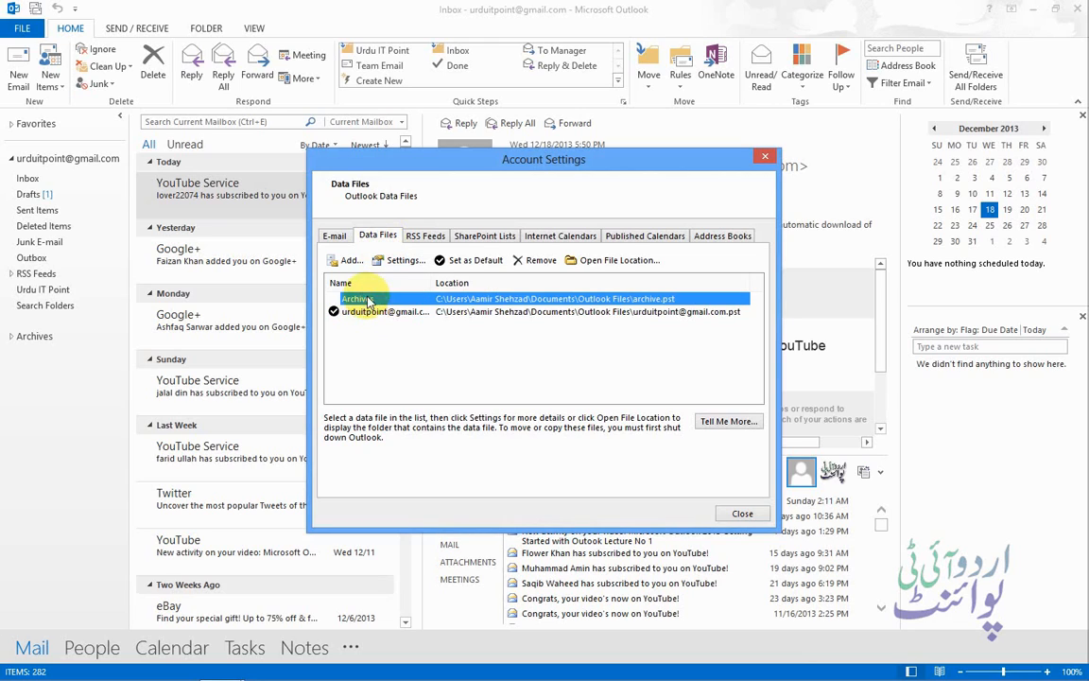
pyautogui.click(370, 313)
pyautogui.click(370, 300)
pyautogui.click(372, 313)
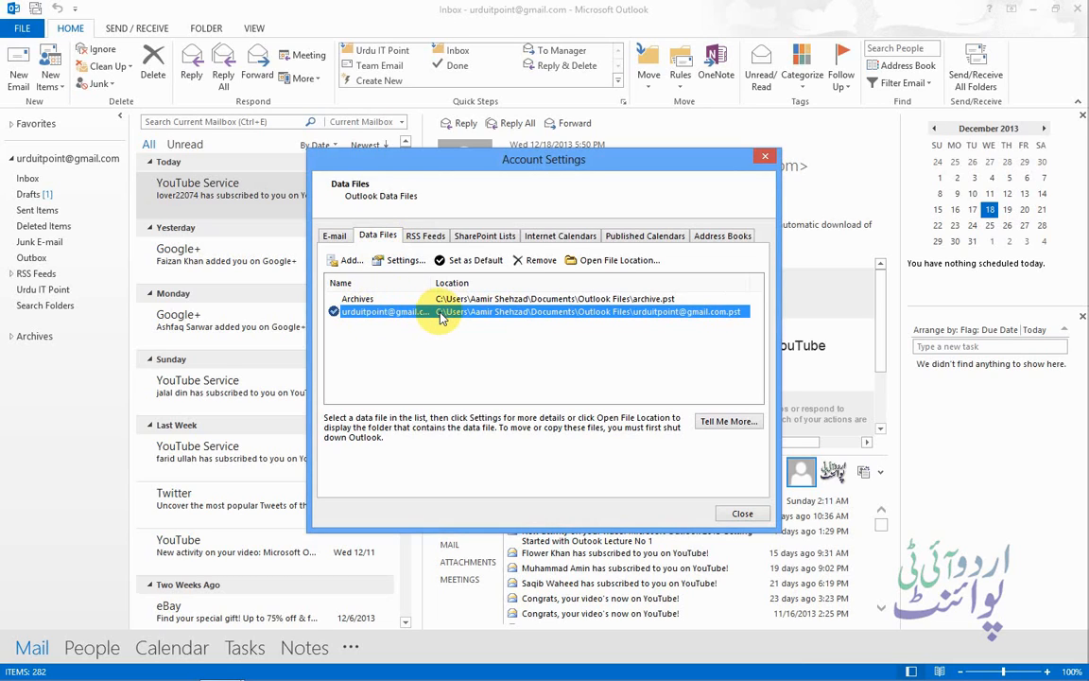
# - Open the Gmail data file's folder location, examine the stored Outlook data files, and close the folder and the account settings
pyautogui.click(628, 262)
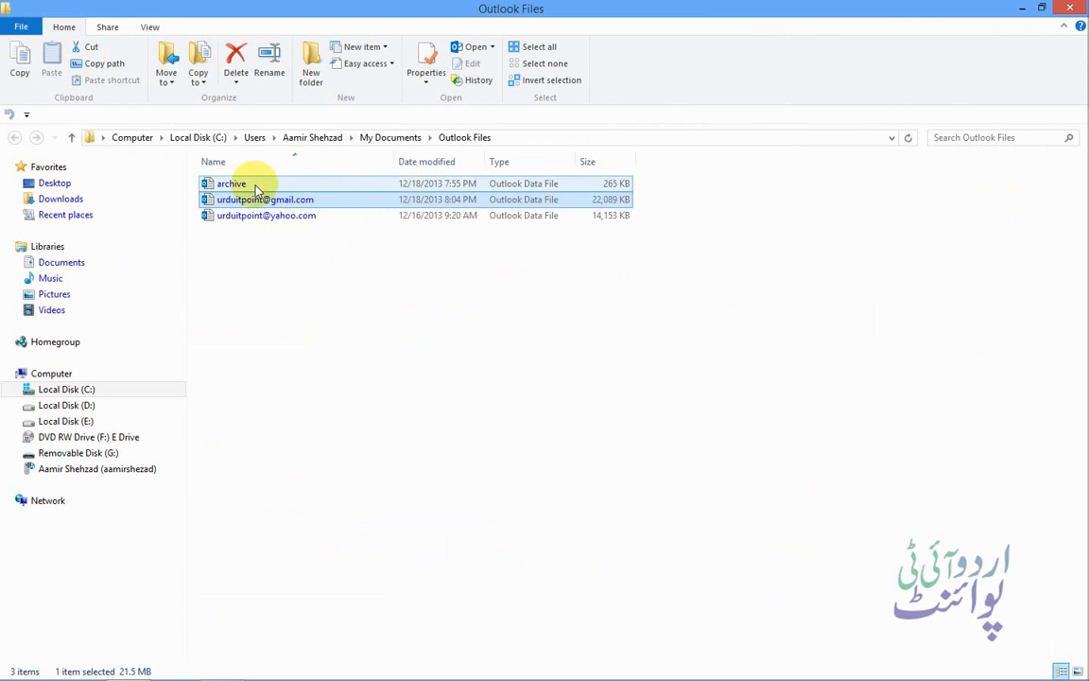
pyautogui.keyDown('ctrl'); pyautogui.click(610, 215); pyautogui.keyUp('ctrl')
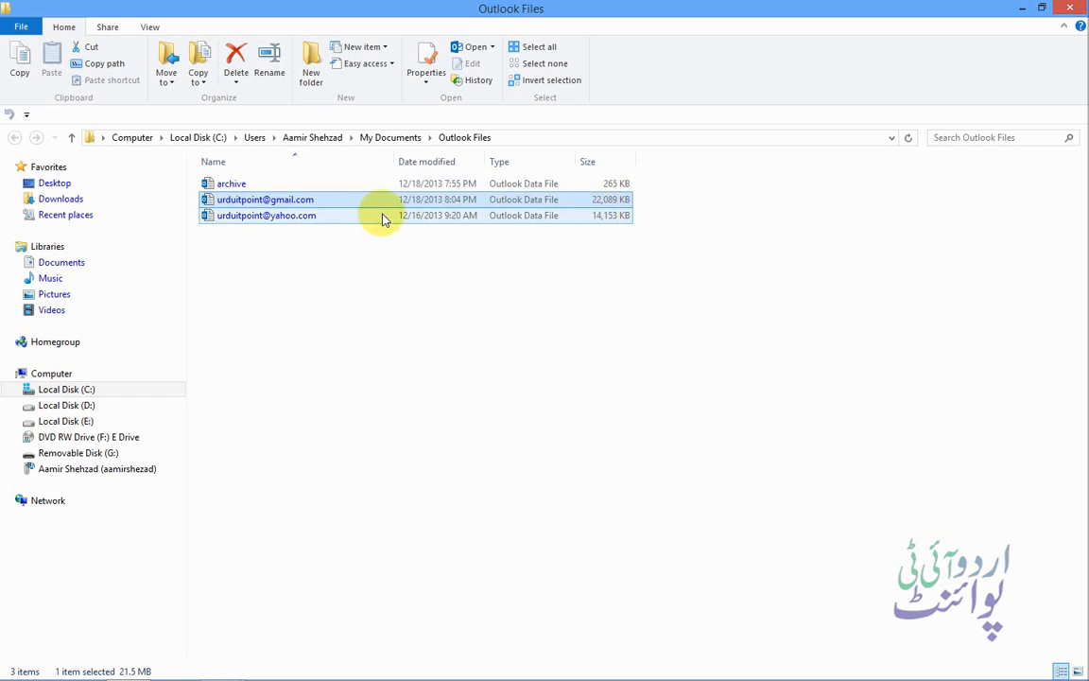
pyautogui.click(341, 202)
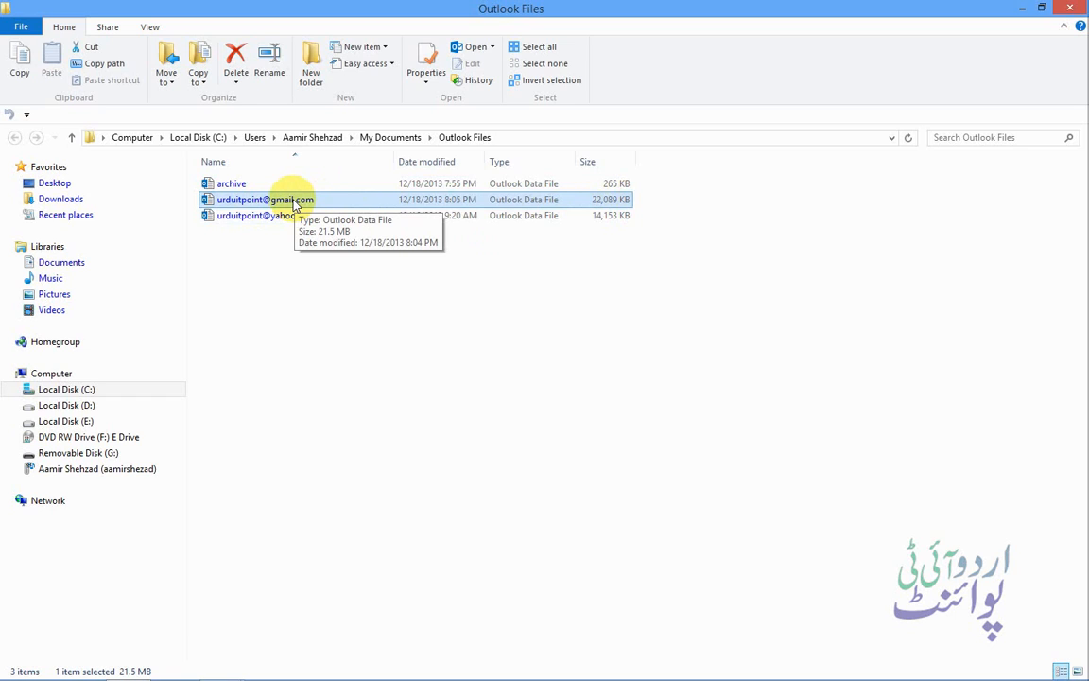
pyautogui.click(1067, 11)
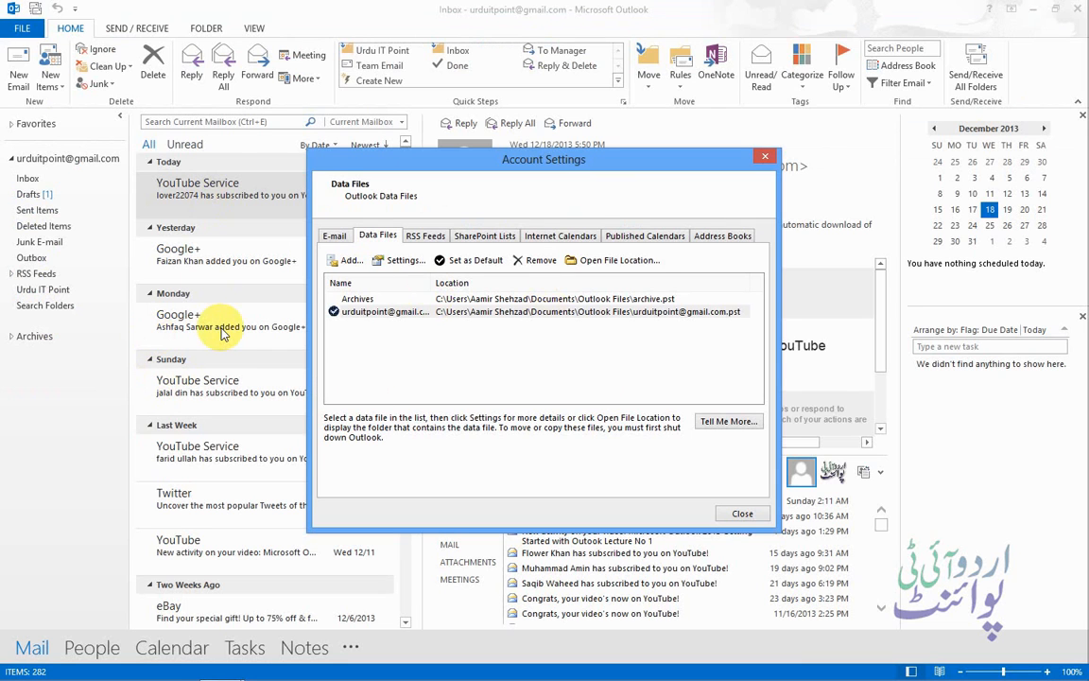
pyautogui.click(743, 516)
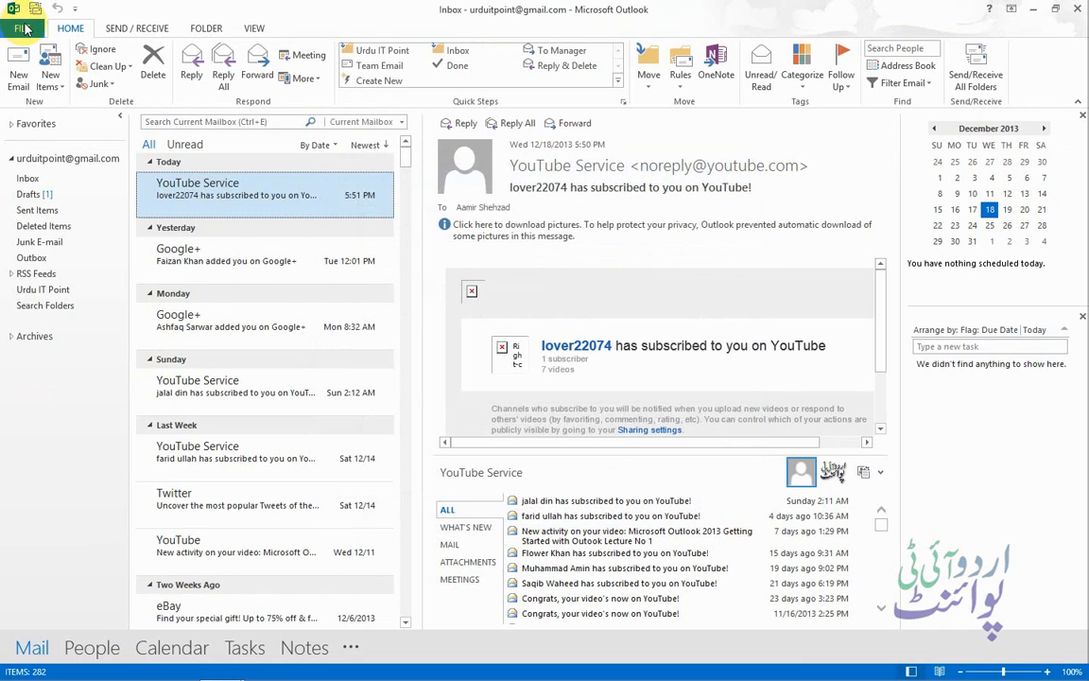
# - Start an import from another program or file, and choose Outlook Data File (.pst) as the file type
pyautogui.click(24, 30)
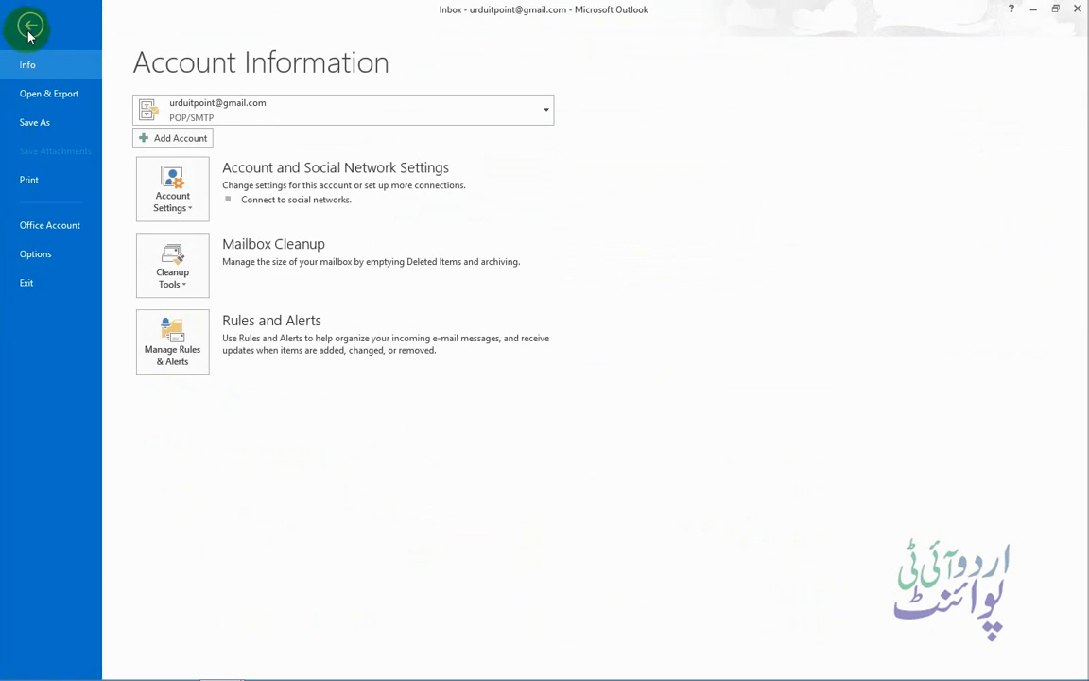
pyautogui.click(57, 100)
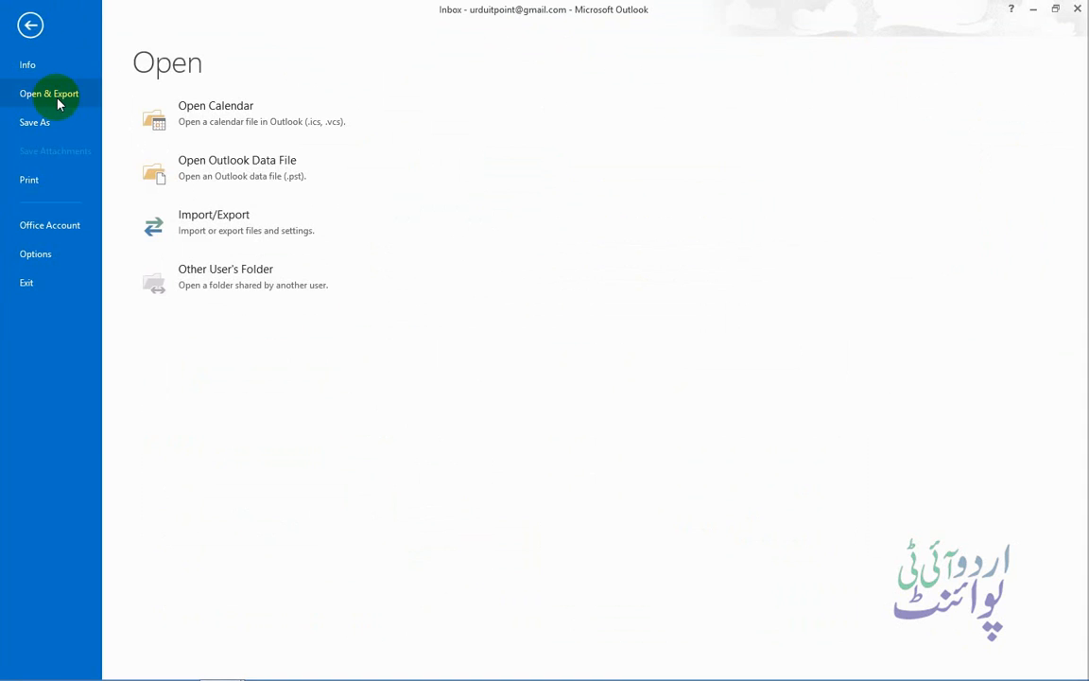
pyautogui.click(254, 245)
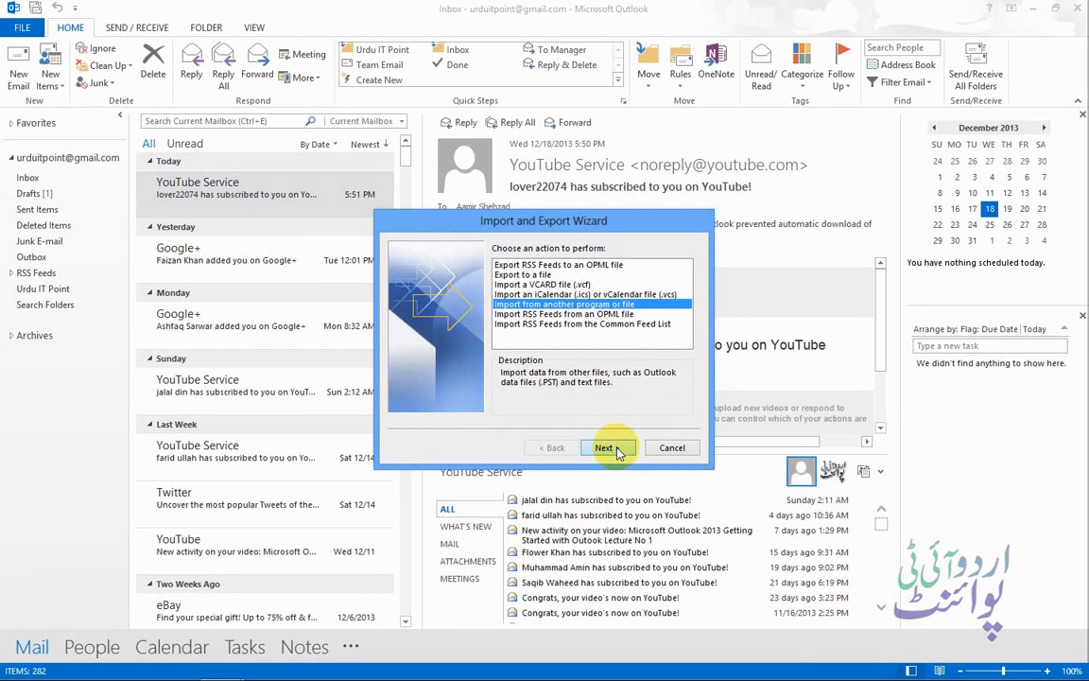
pyautogui.click(616, 451)
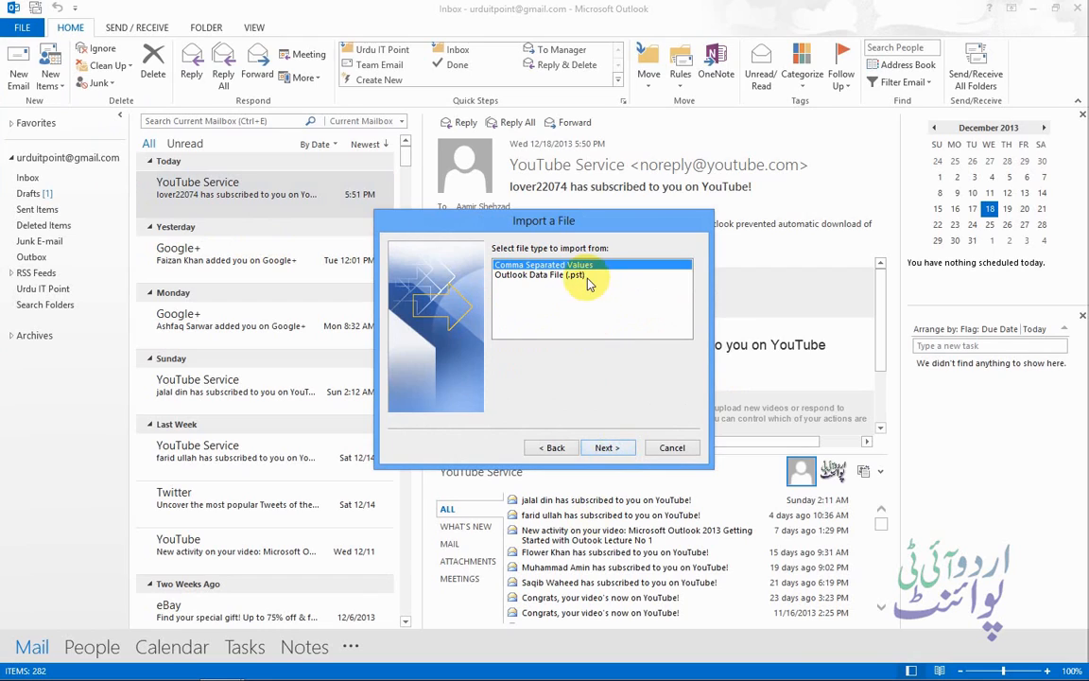
pyautogui.click(529, 275)
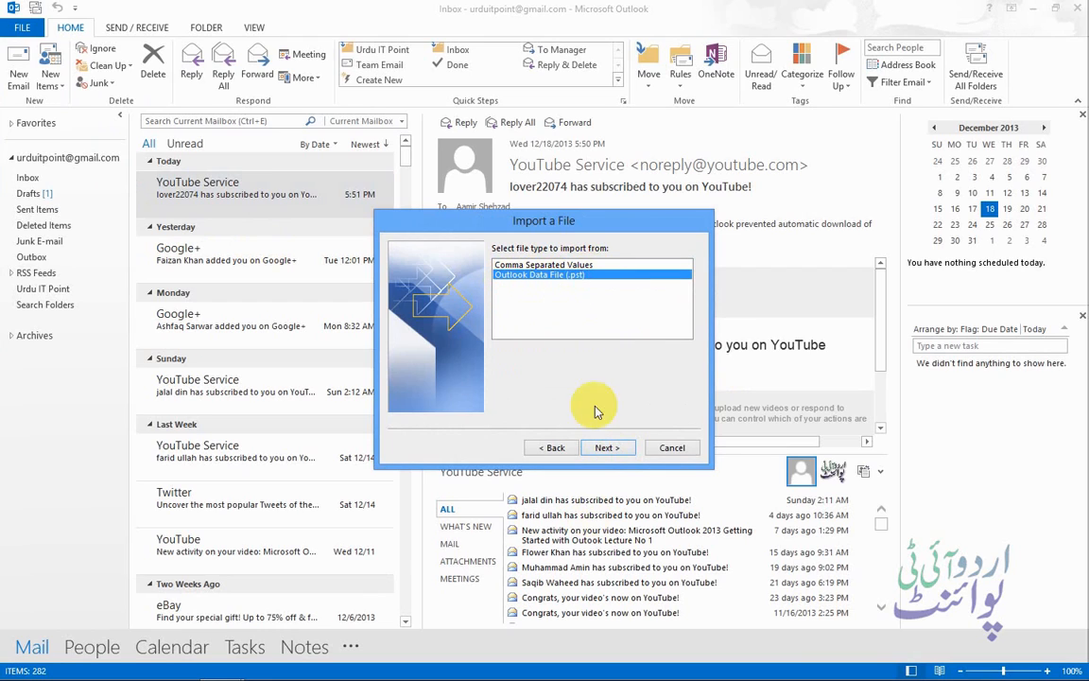
pyautogui.click(608, 448)
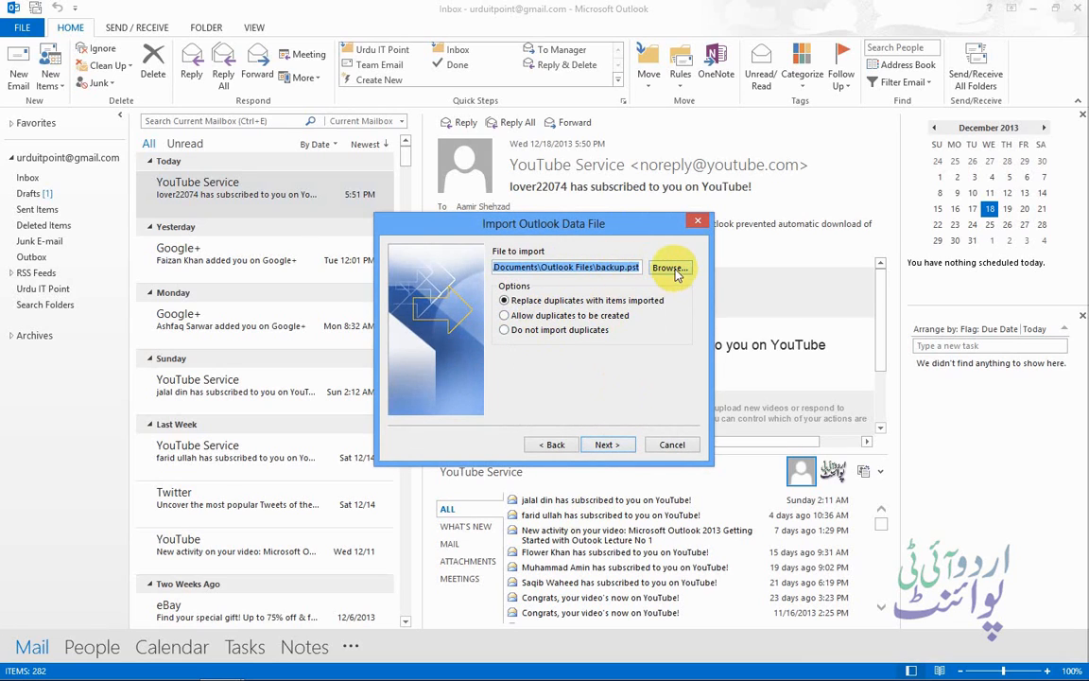
# - Import the Yahoo account's data file with subfolders into the Gmail mailbox, replacing duplicates, and expand the Archives folders
pyautogui.click(670, 268)
pyautogui.doubleClick(584, 375)
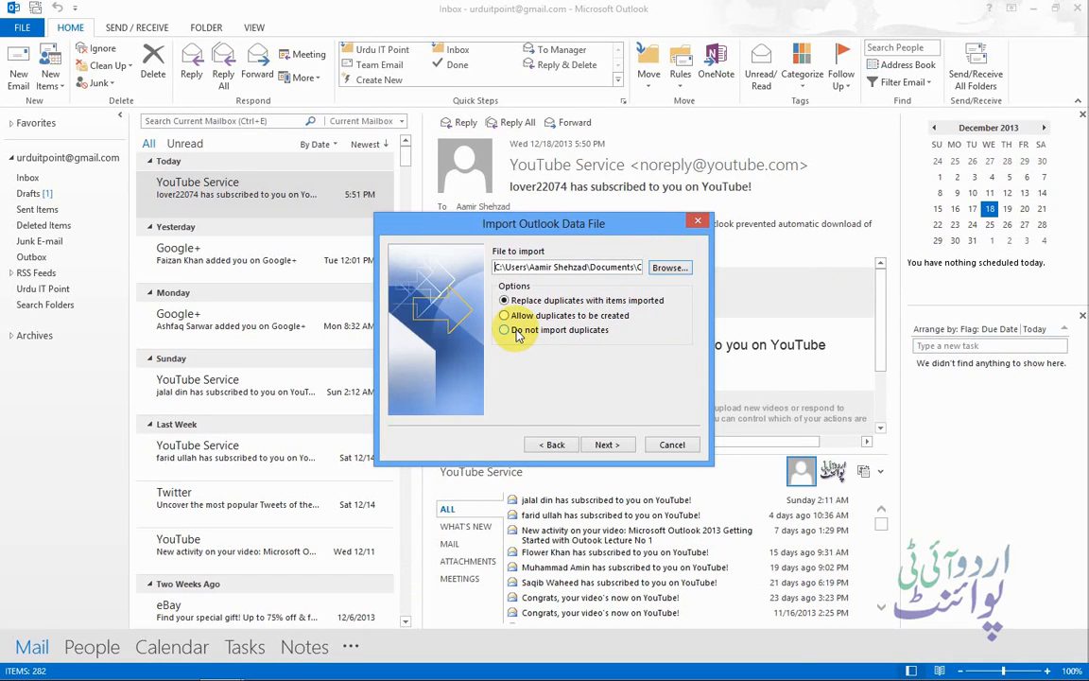
pyautogui.click(607, 445)
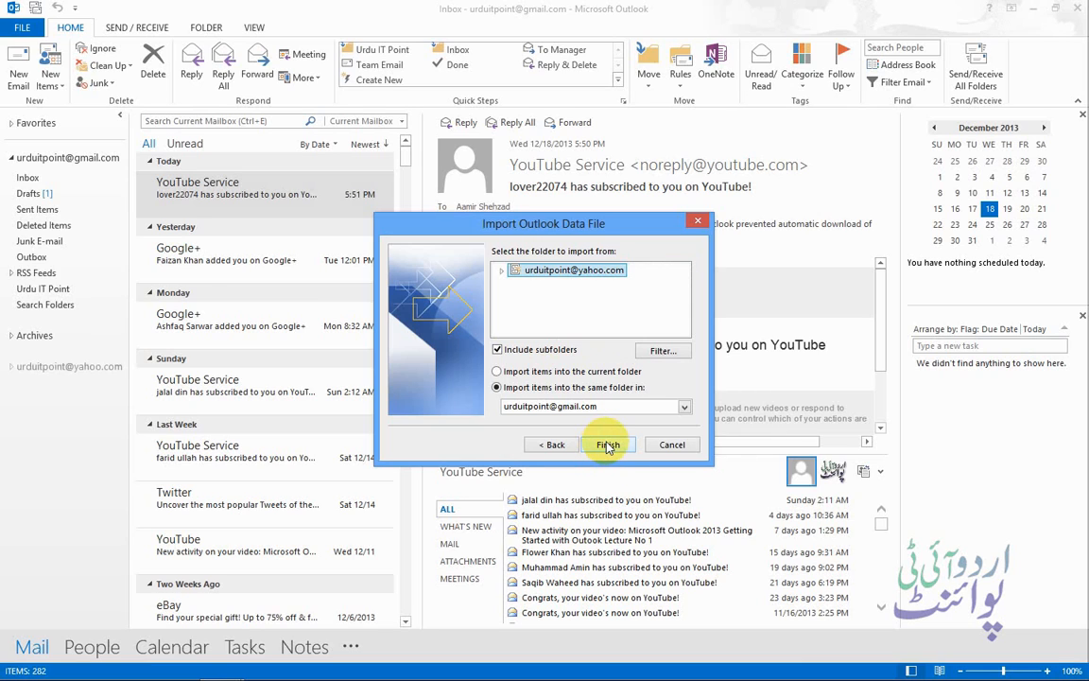
pyautogui.click(609, 448)
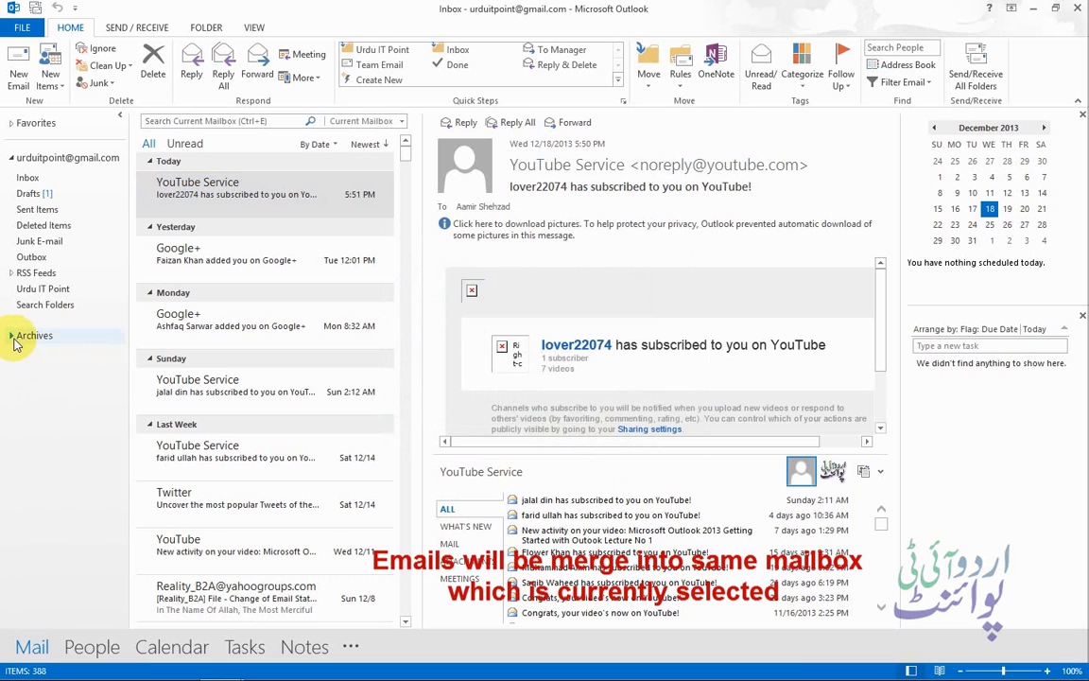
pyautogui.click(13, 337)
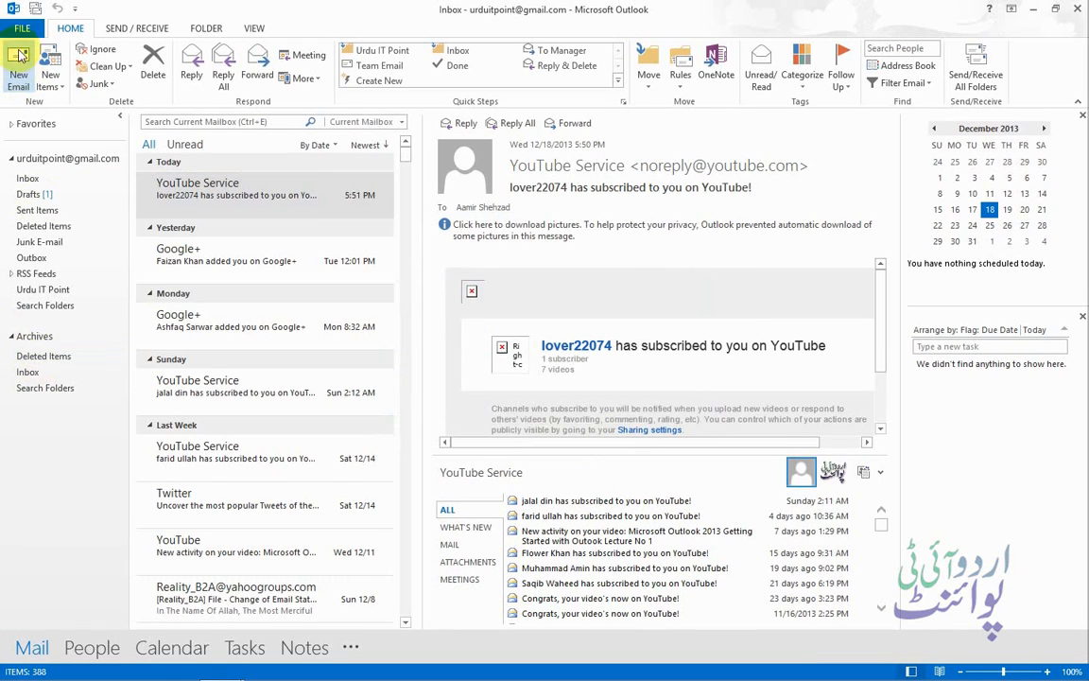
# - Open the advanced program options, examine which folders can be used at start-up, and cancel the folder selection
pyautogui.click(22, 27)
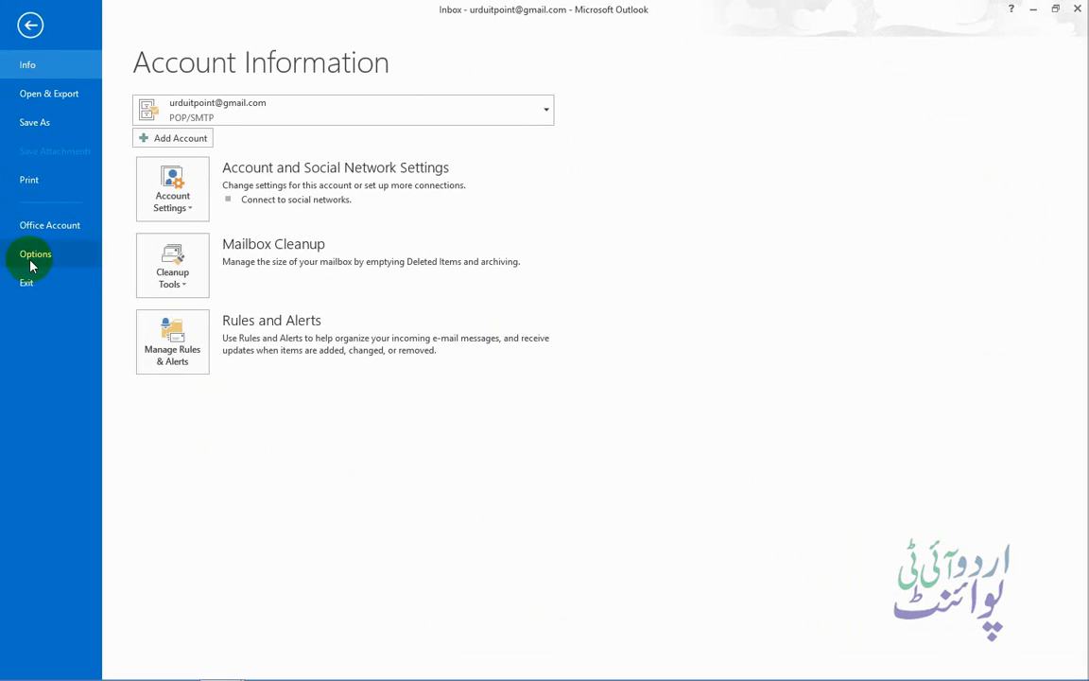
pyautogui.click(32, 263)
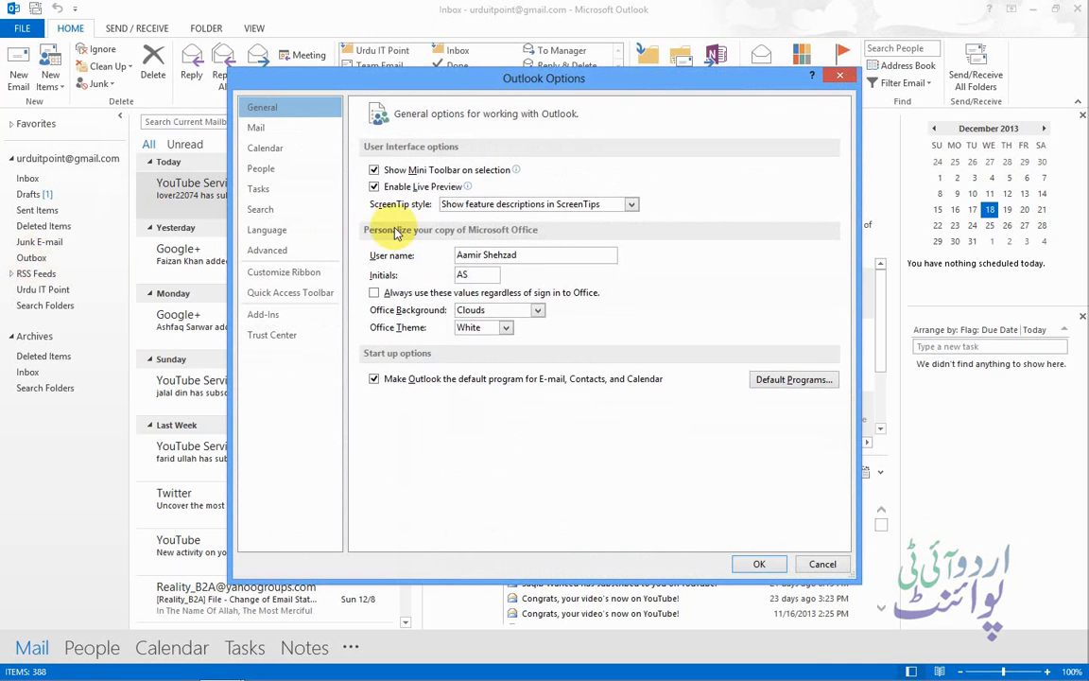
pyautogui.click(269, 251)
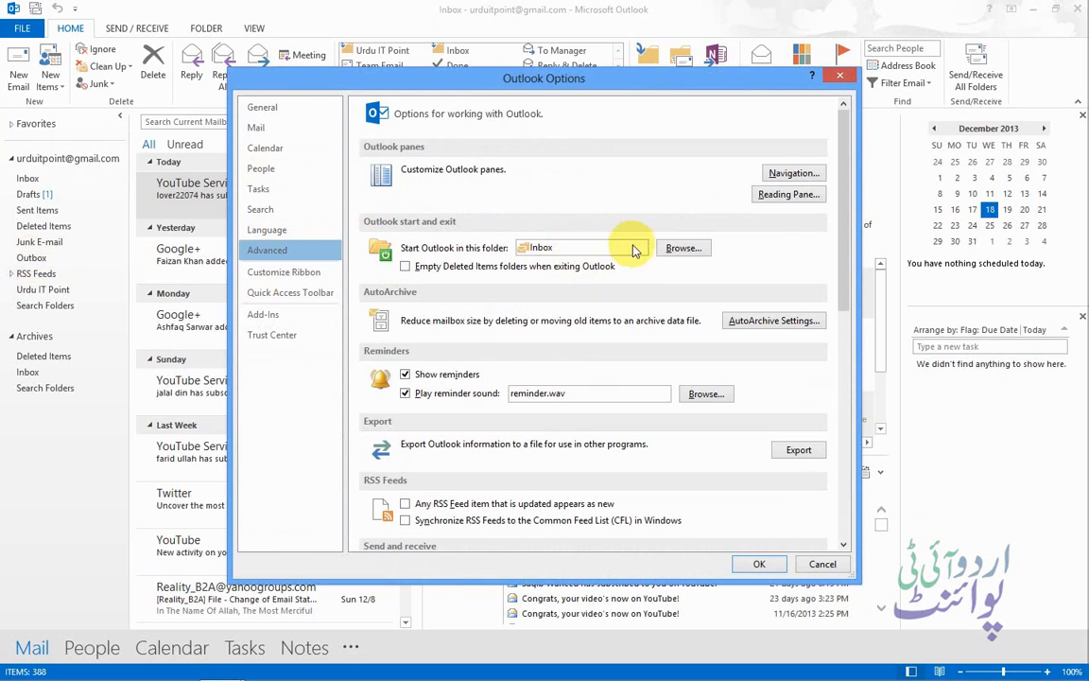
pyautogui.click(685, 249)
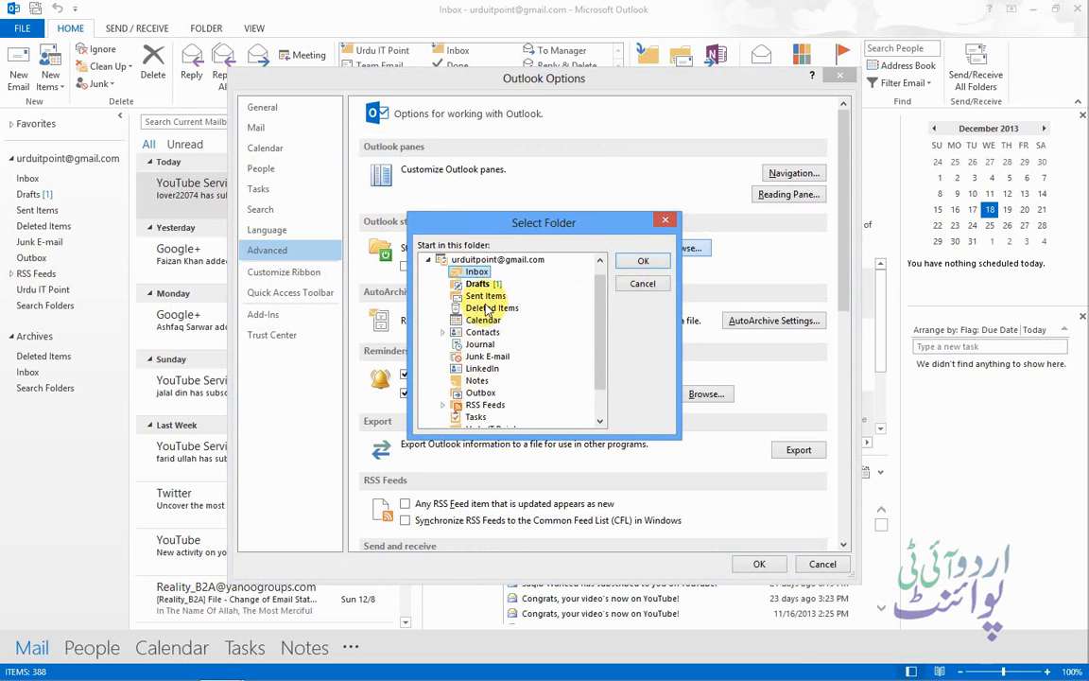
pyautogui.click(646, 288)
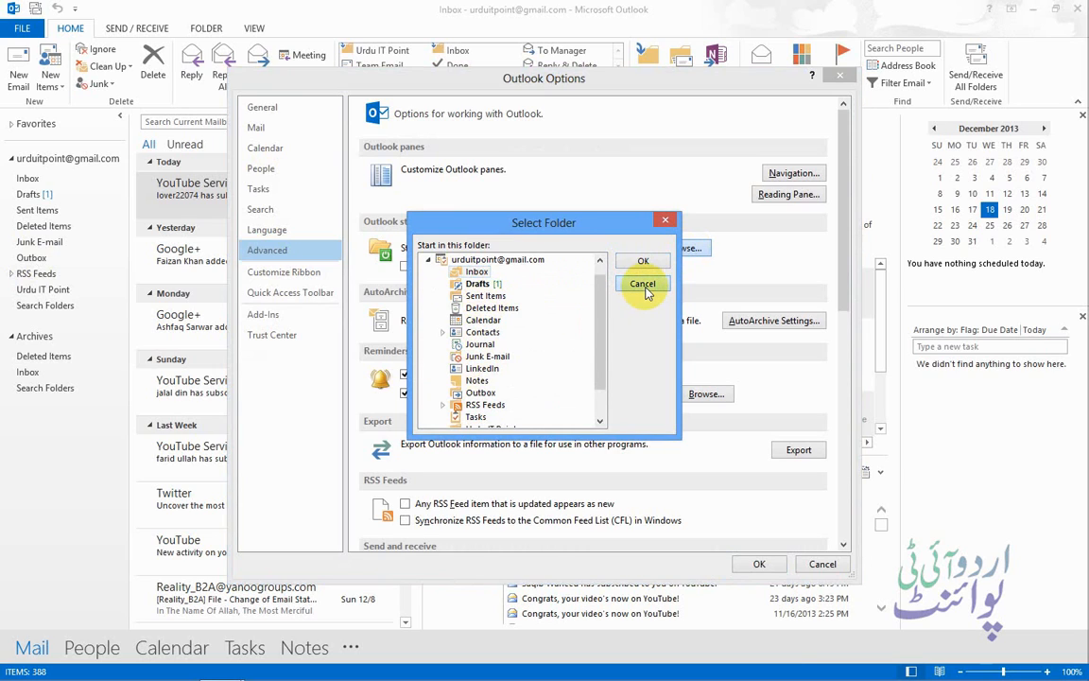